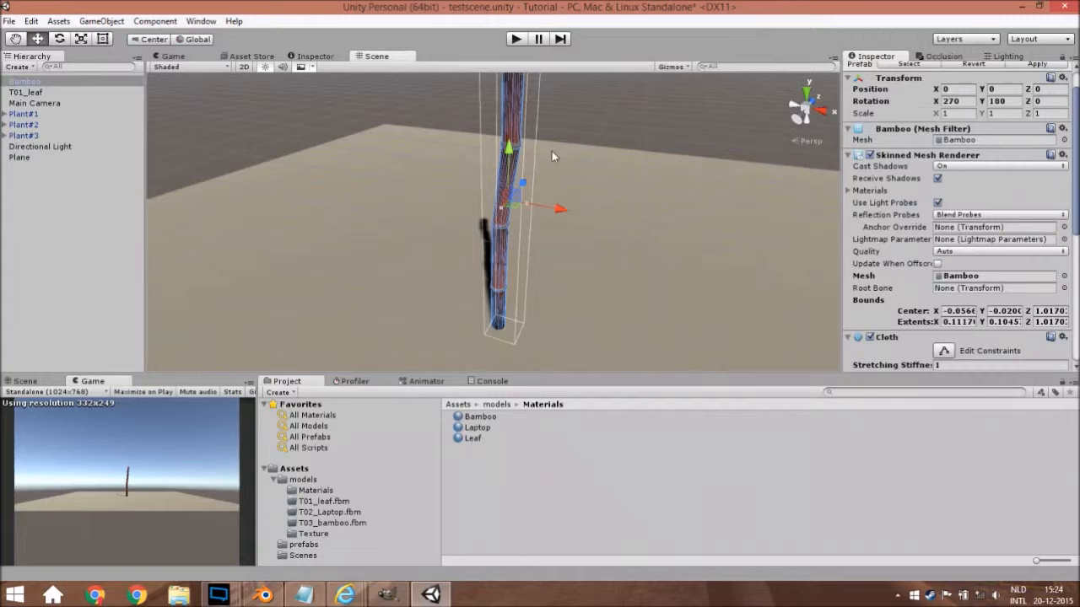
Step: Expand the Bamboo material's settings to show its main maps
scroll(962, 318, down, 6)
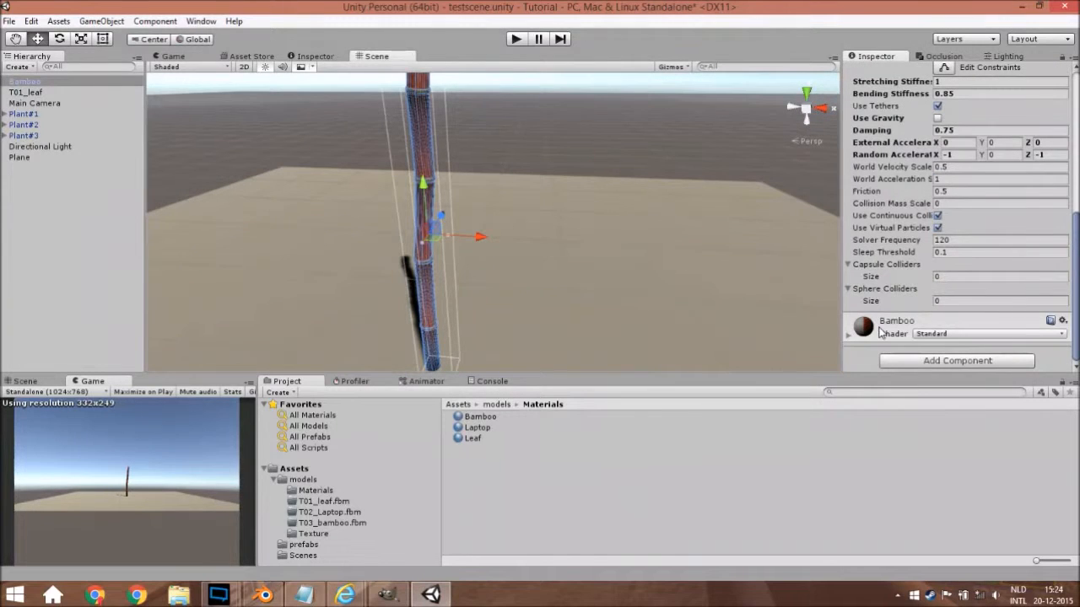
click(846, 332)
scroll(868, 220, down, 5)
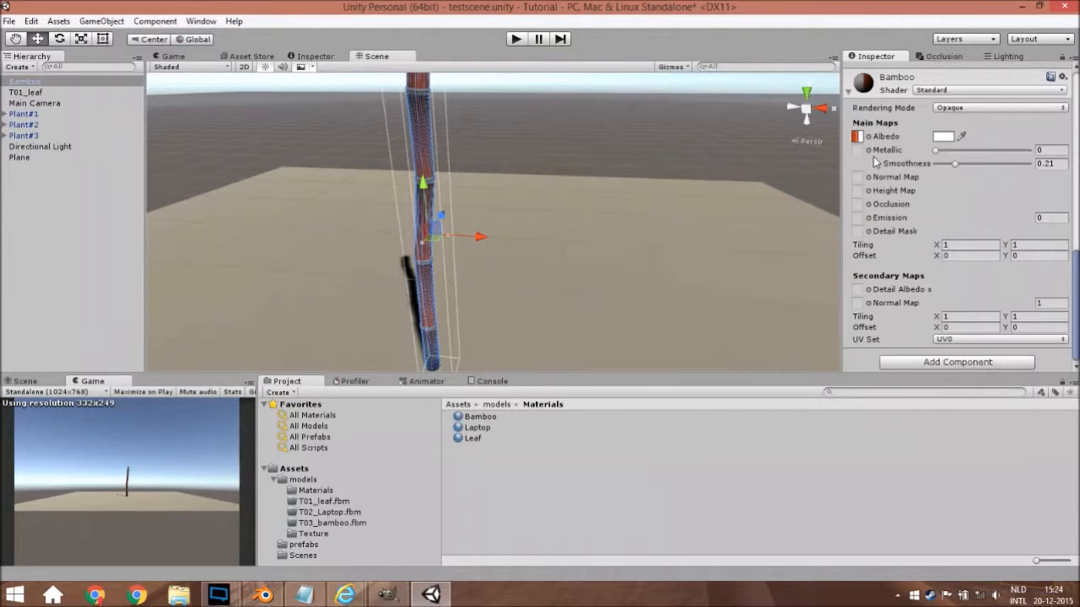
Step: Switch to GIMP and create a new 1024 × 1024 px image
click(388, 595)
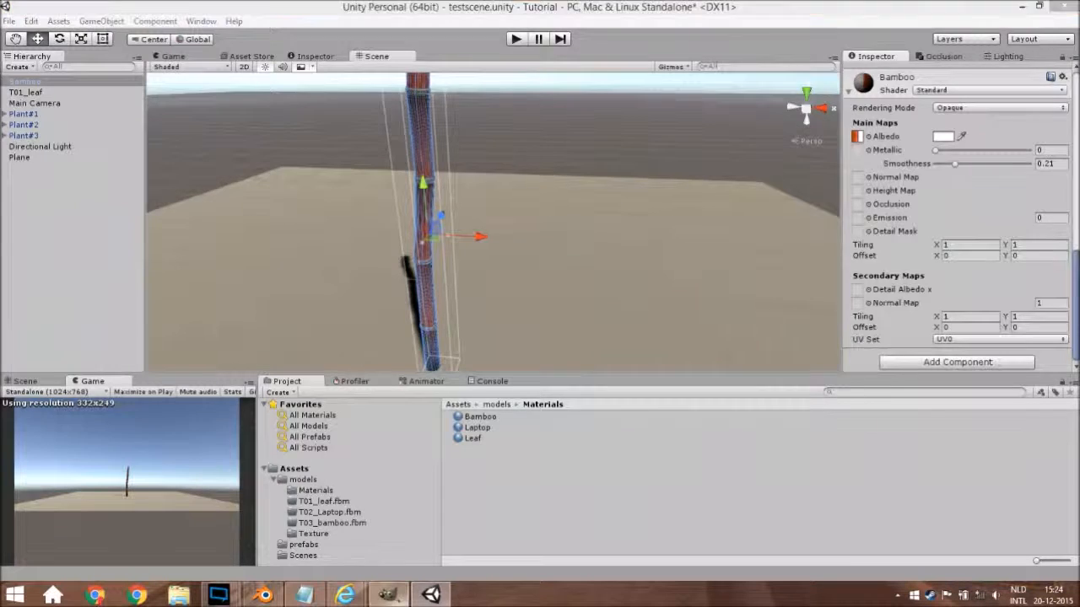
middle_drag(498, 335, 525, 305)
ctrl+scroll(525, 305, down, 3)
ctrl+scroll(505, 303, up, 1)
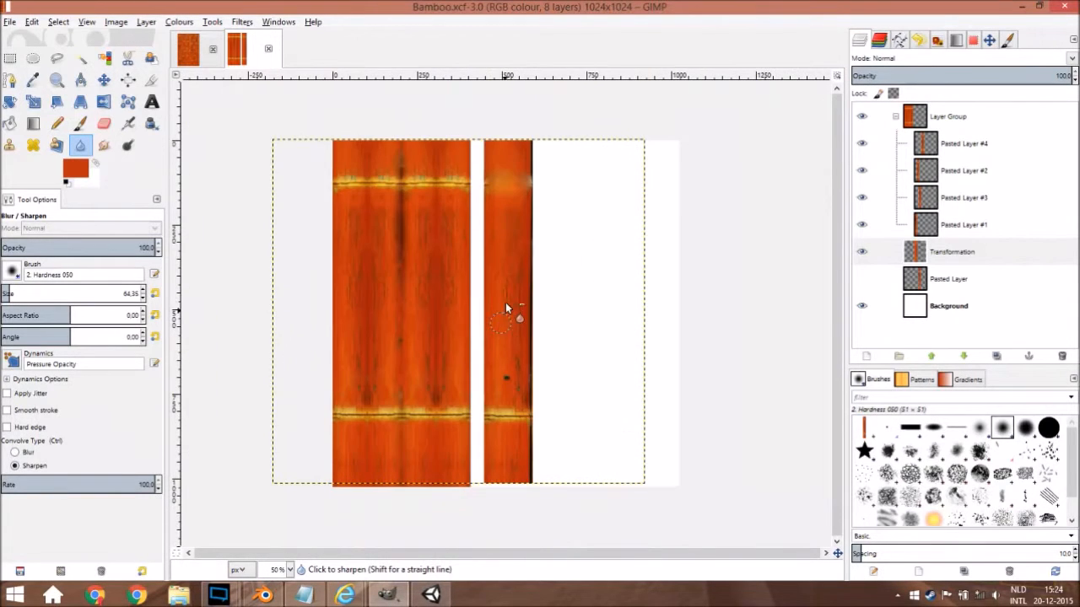
click(10, 22)
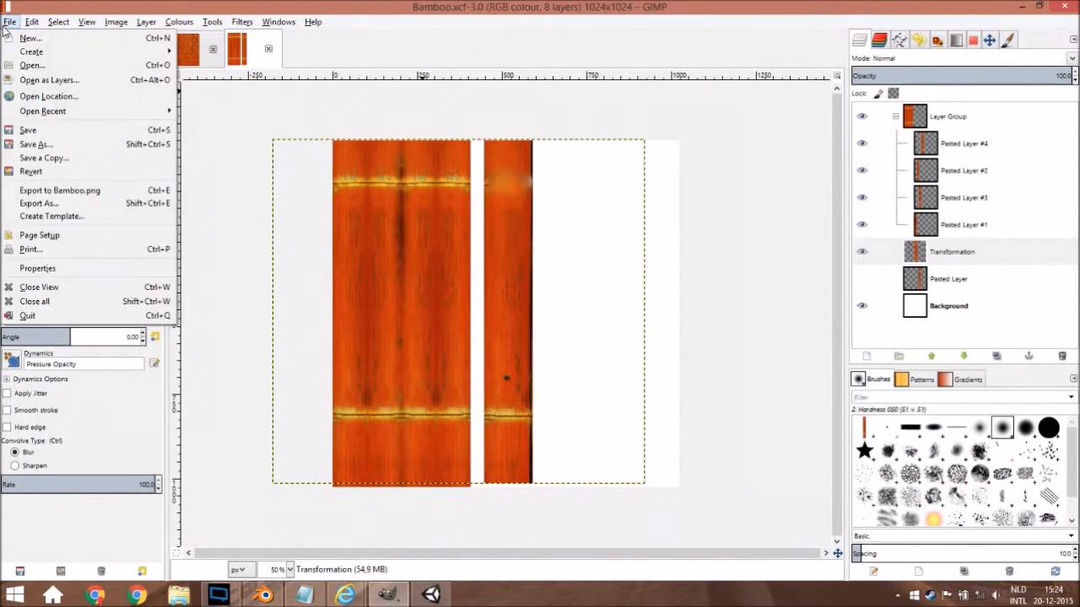
click(27, 38)
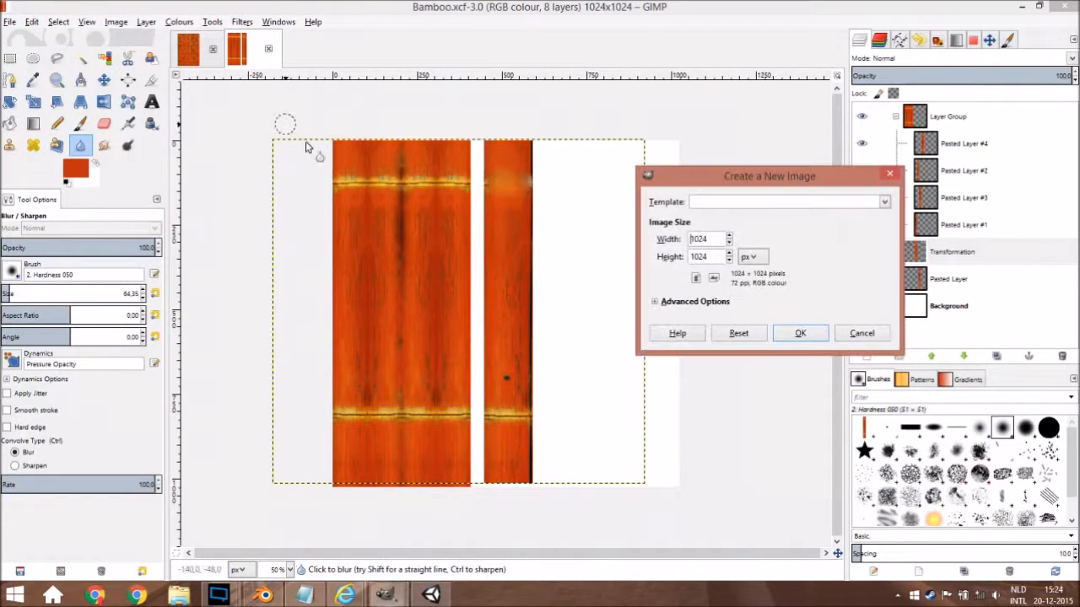
click(799, 334)
Step: Set the foreground colour to a medium grey and bucket-fill the blank background with it
click(75, 172)
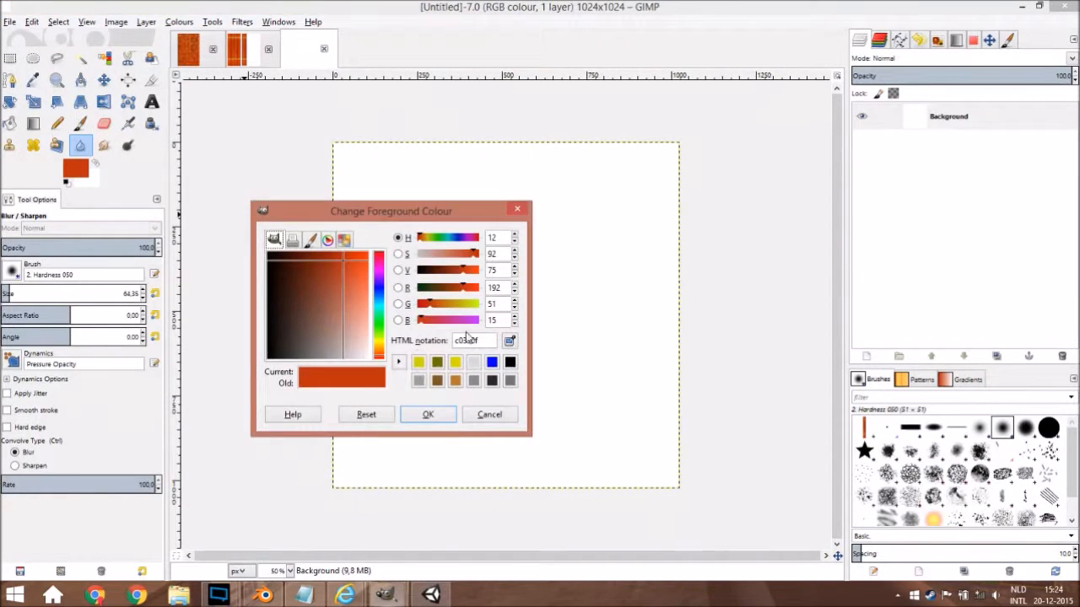
click(511, 381)
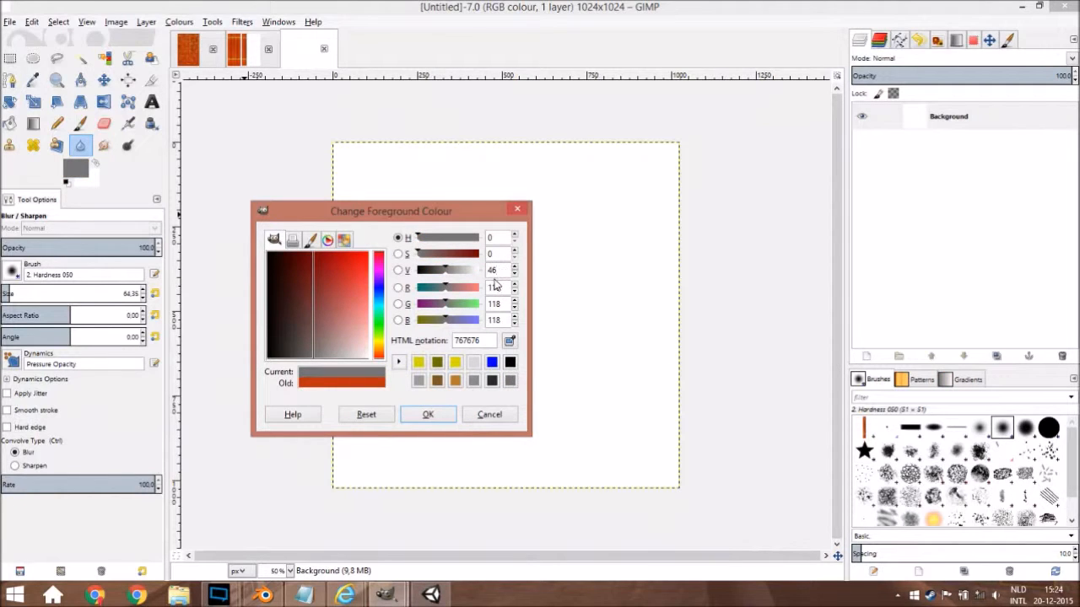
click(428, 415)
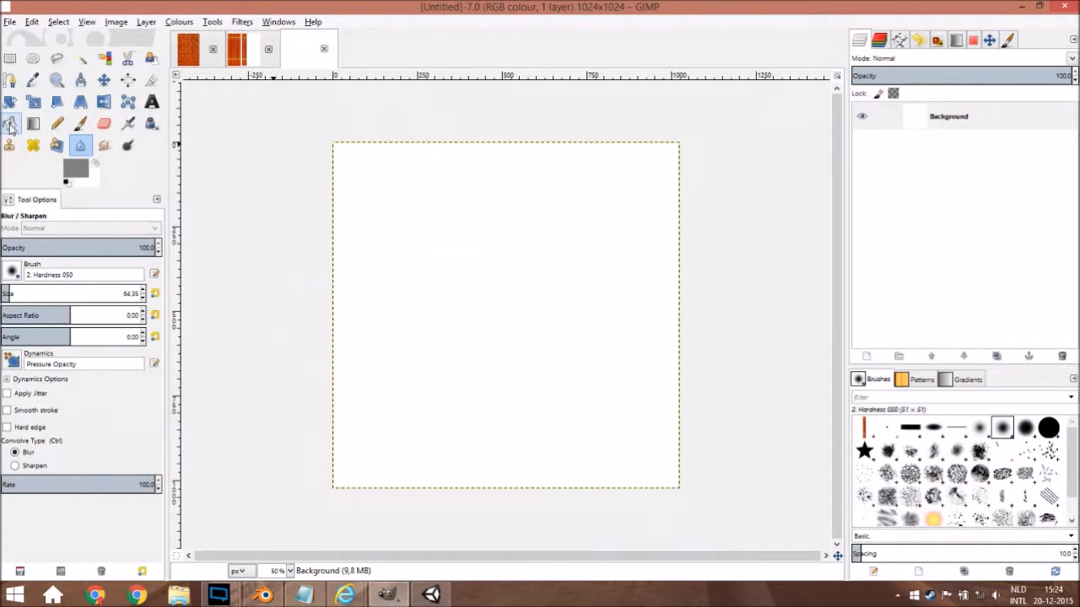
click(9, 124)
click(455, 245)
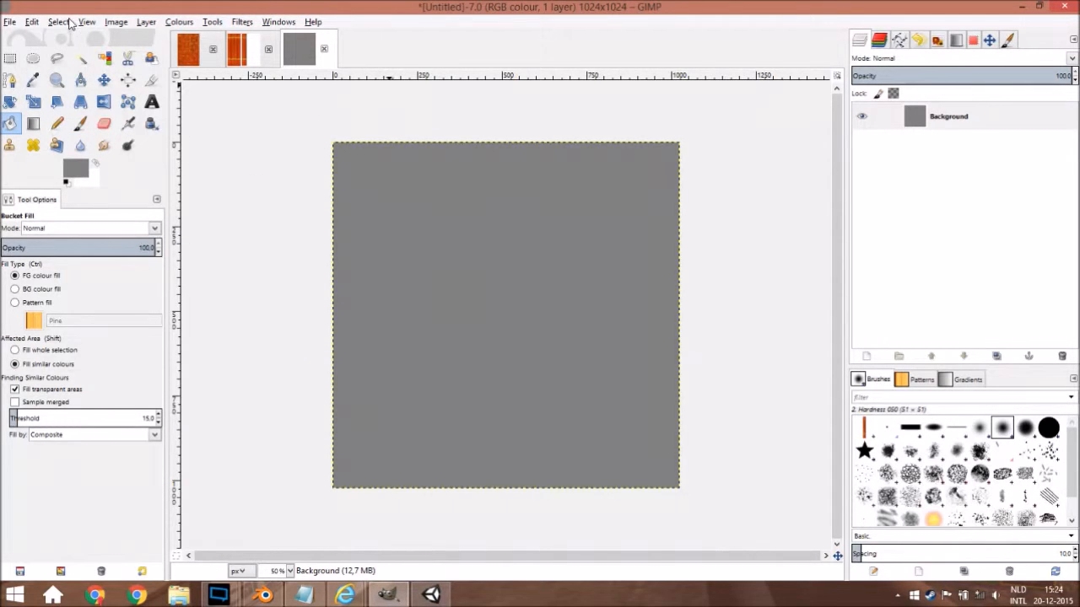
Step: In the Bamboo image, collapse the layer group, create a new layer from visible above the Background, and copy it
click(242, 59)
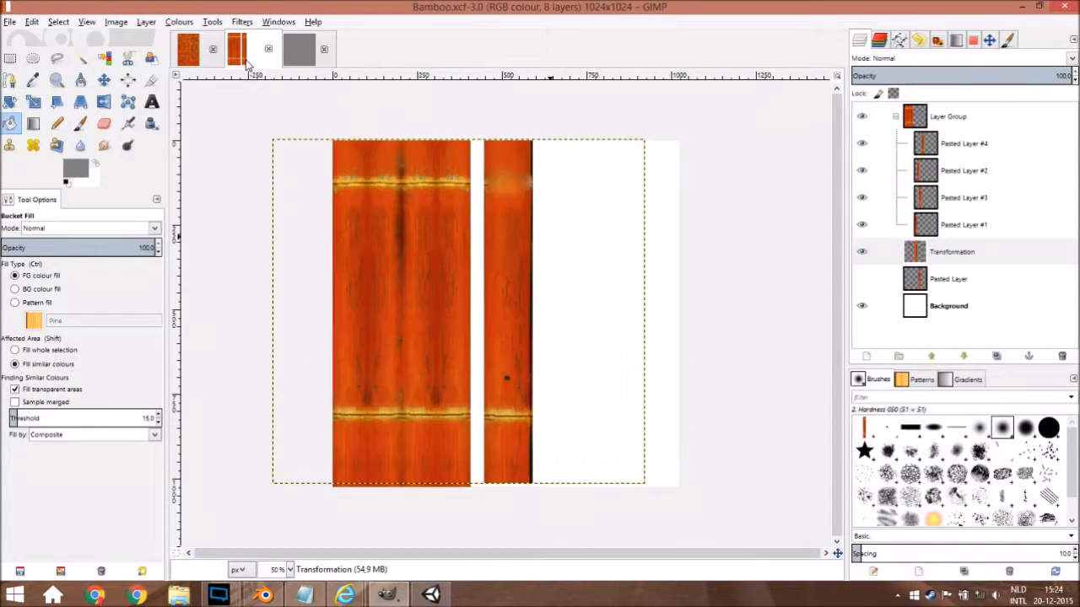
click(896, 117)
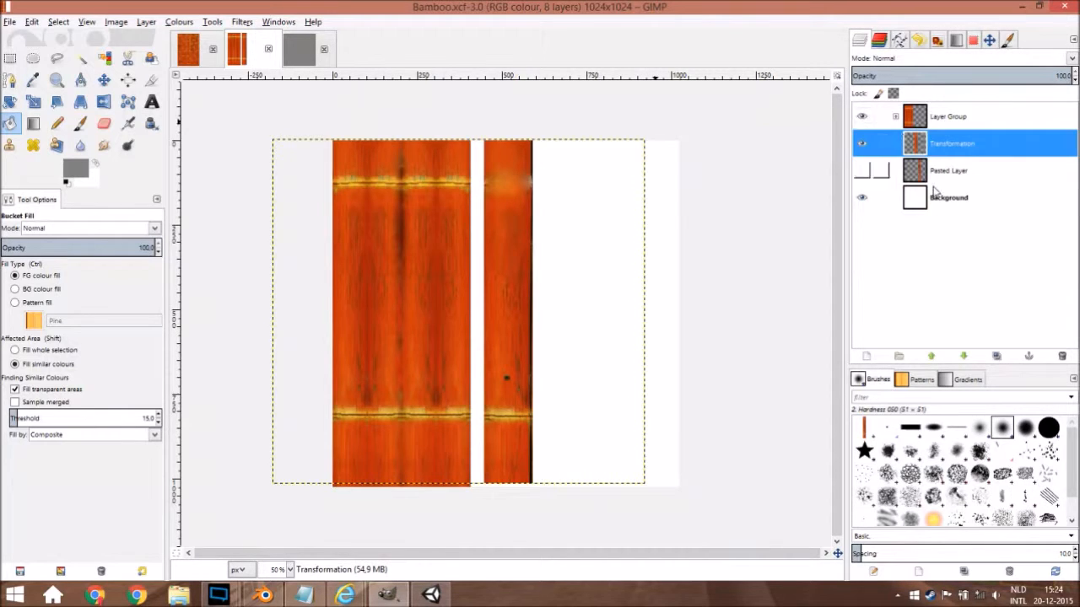
right_click(935, 198)
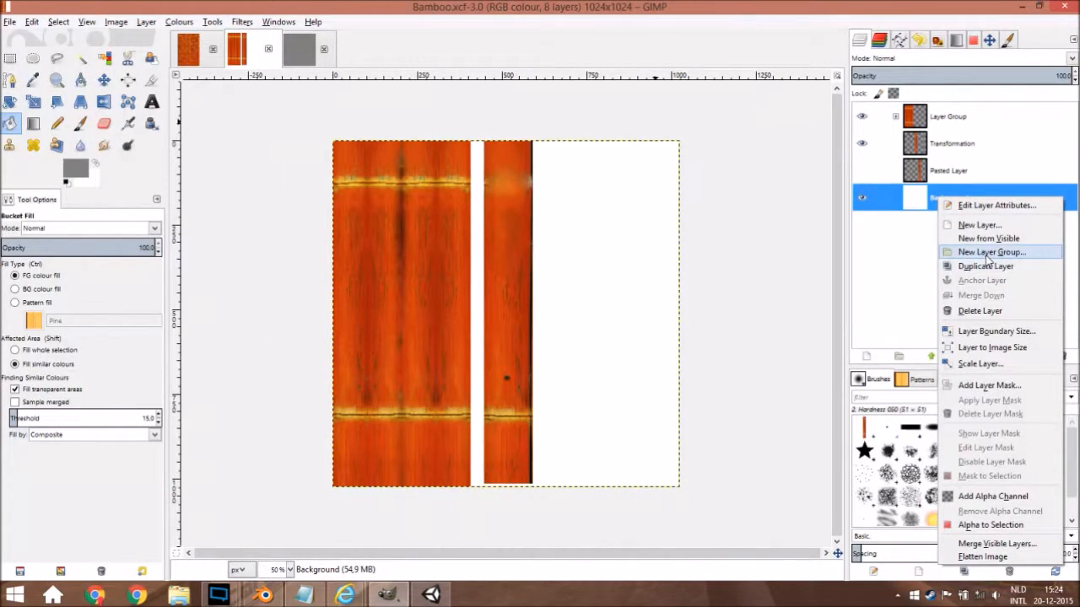
click(1004, 240)
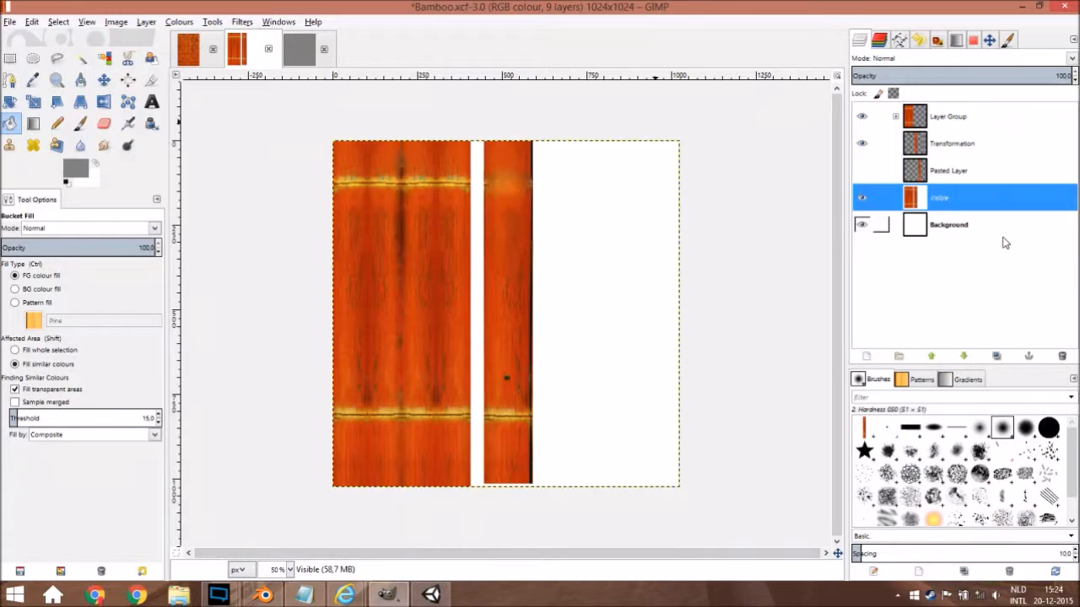
key(ctrl+c)
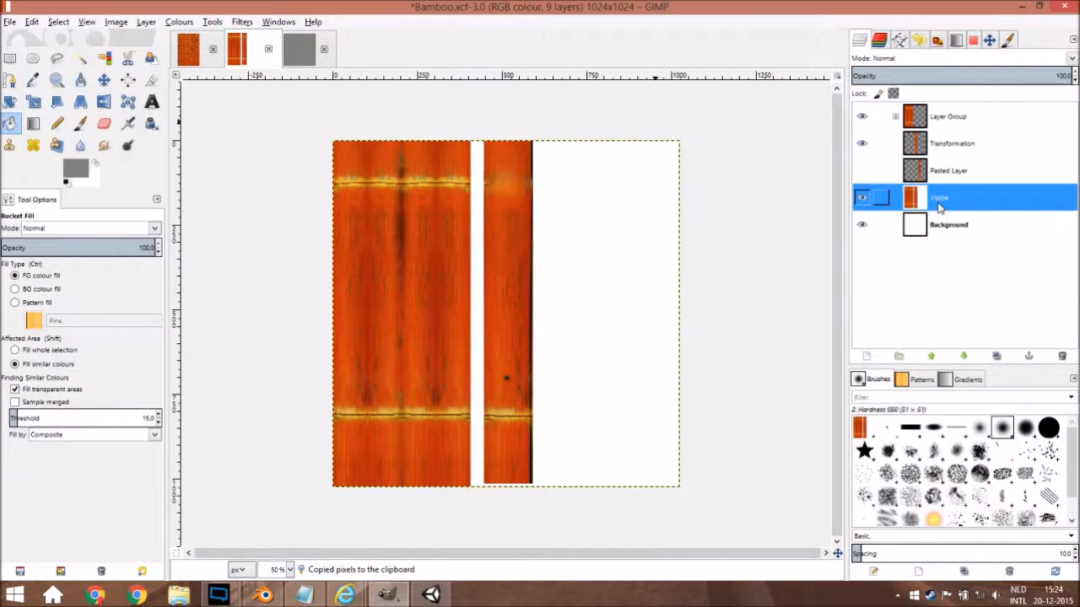
Step: Delete the temporary Visible layer from the Bamboo image
key(Delete)
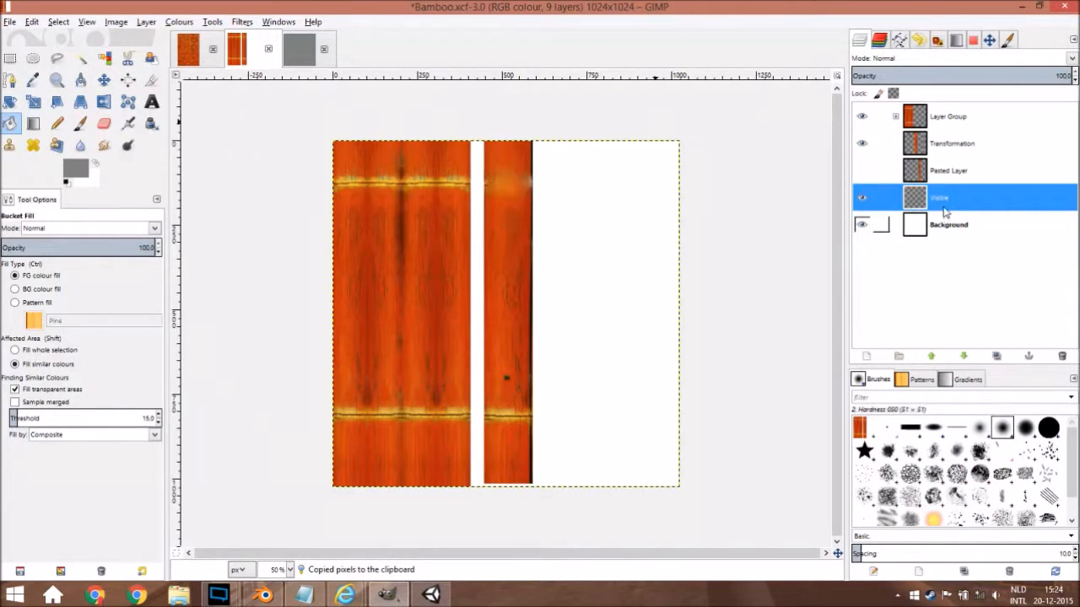
right_click(941, 207)
click(986, 322)
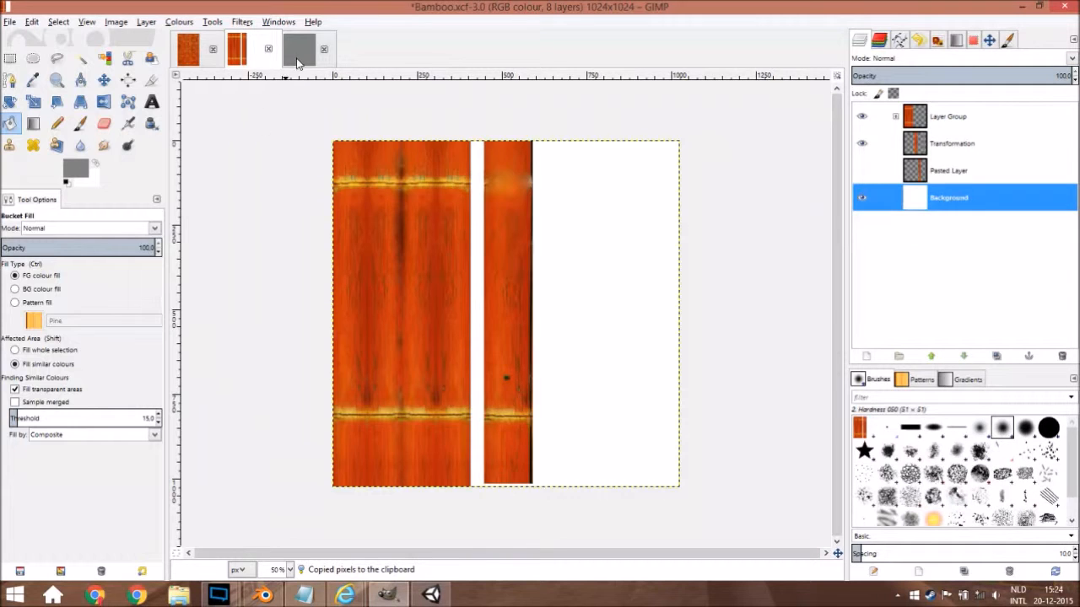
Step: Paste the copied bamboo texture into the grey image as a new layer and move it below the Background layer
click(299, 49)
key(ctrl+v)
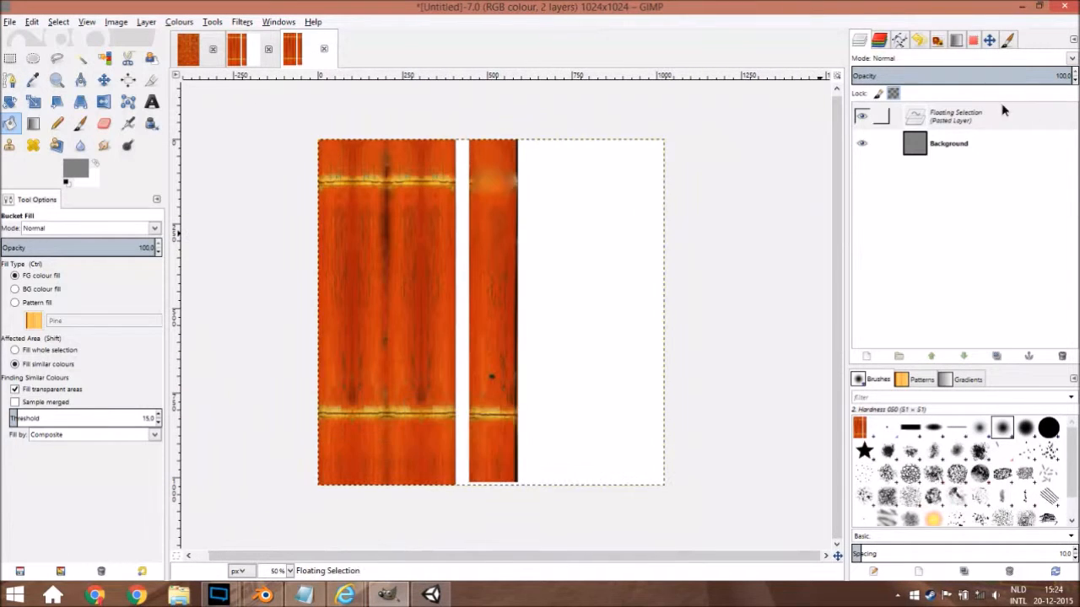
right_click(882, 118)
click(941, 136)
drag(931, 125, 957, 227)
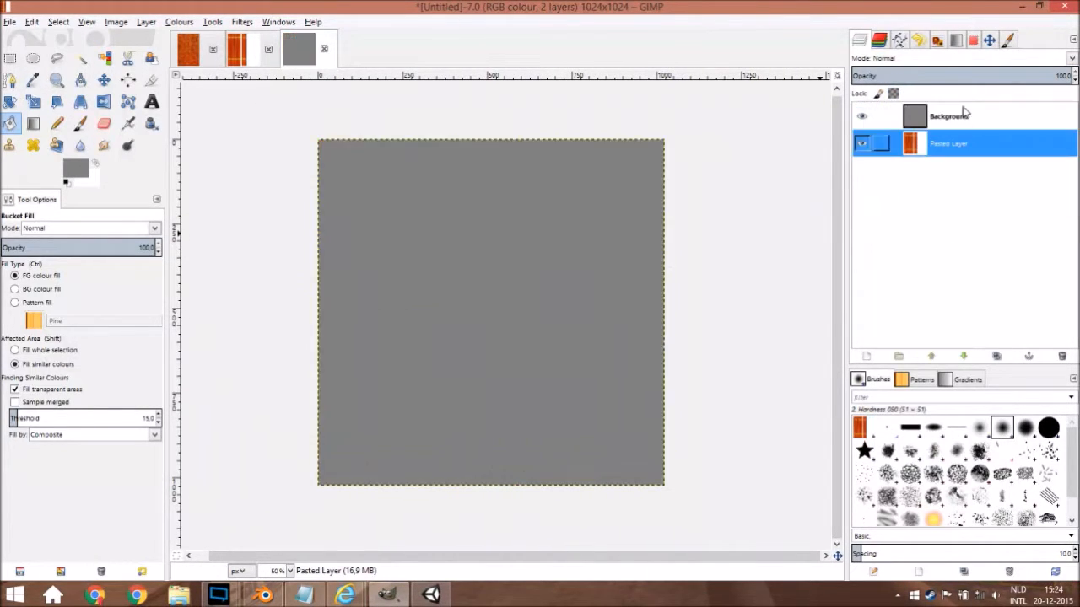
Step: Start the Bump Map filter on the grey Background layer, using the pasted bamboo layer as the bump map
right_click(958, 120)
click(232, 27)
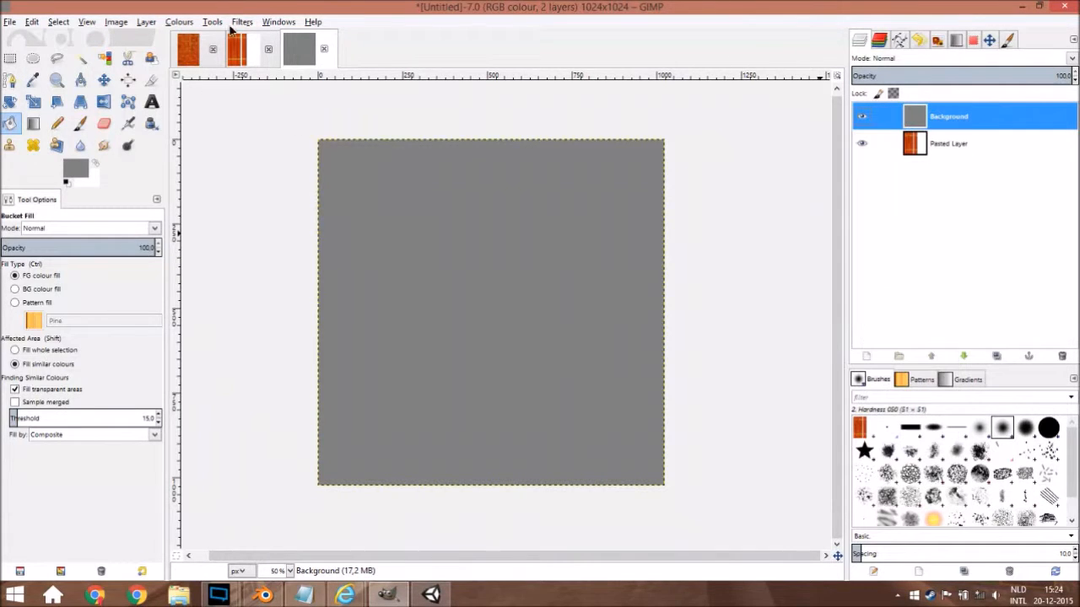
click(242, 22)
mouse_move(296, 224)
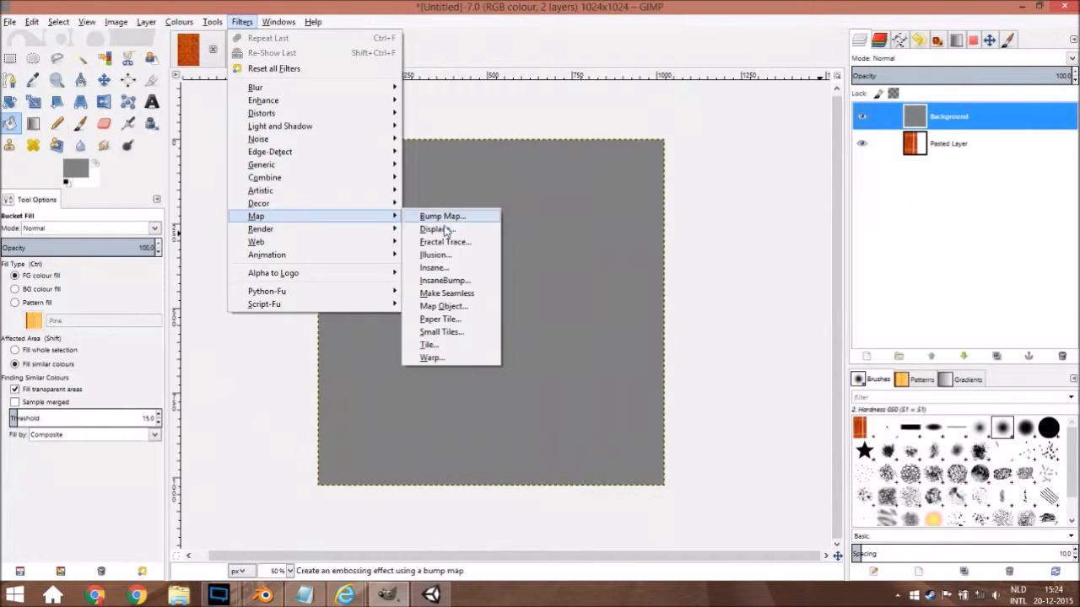
click(445, 215)
click(650, 194)
click(650, 224)
Step: Set the bump map depth to 6 and apply the filter
scroll(439, 277, down, 4)
scroll(440, 277, up, 4)
scroll(440, 277, down, 1)
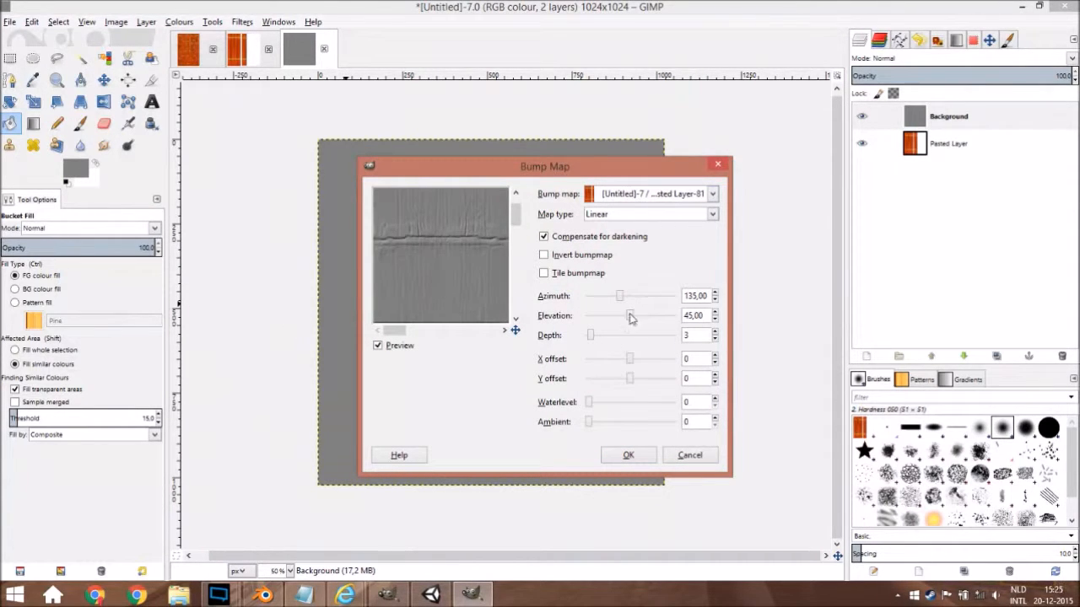
drag(592, 340, 597, 339)
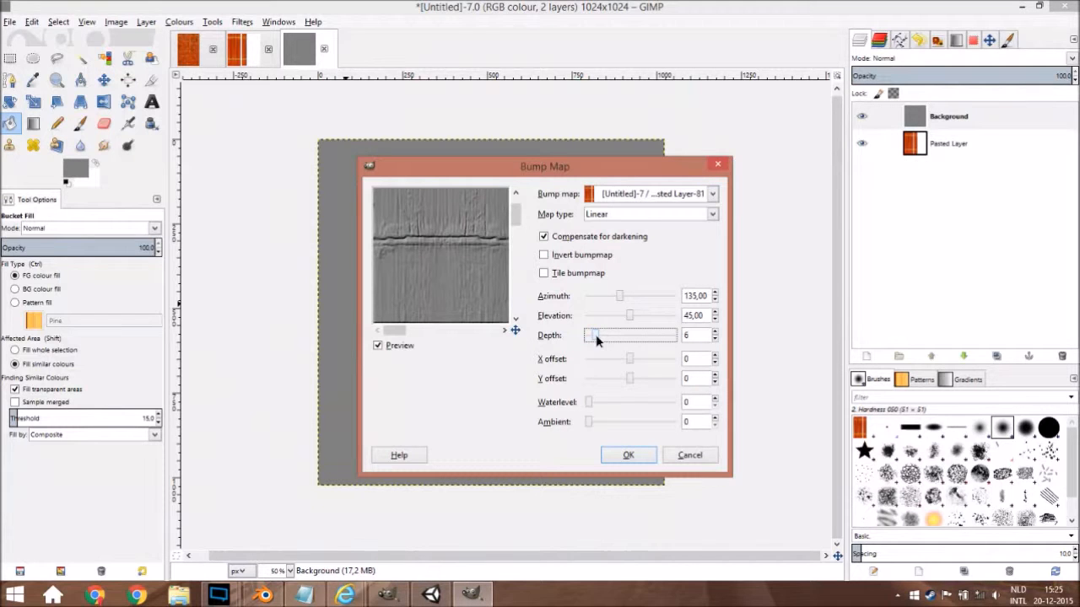
click(628, 456)
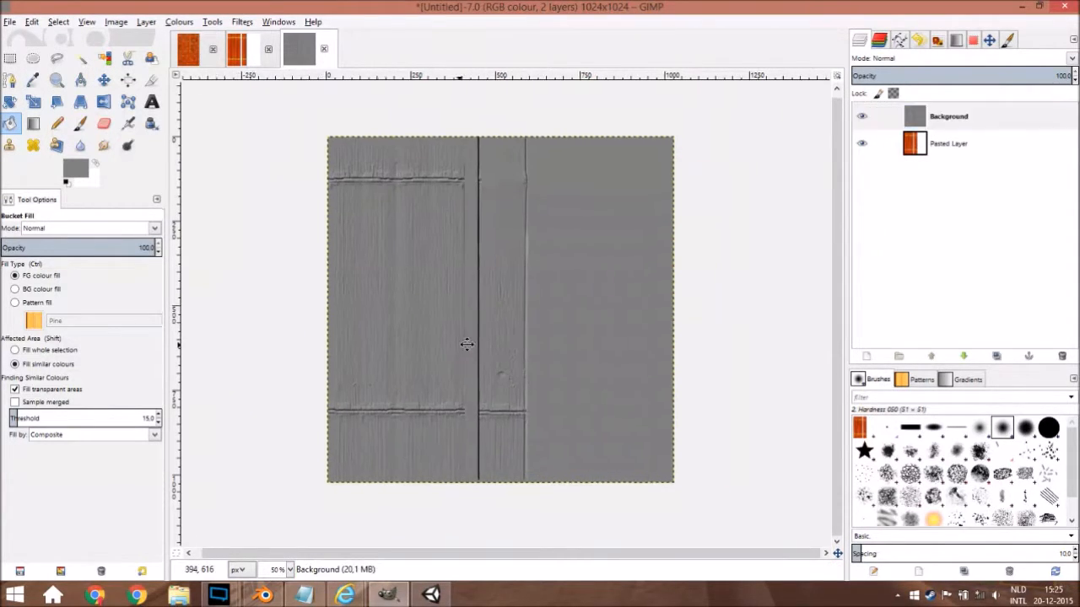
Step: Start exporting the image and choose the Tutorial project's Assets/models/Texture folder as the destination
key(ctrl+shift+e)
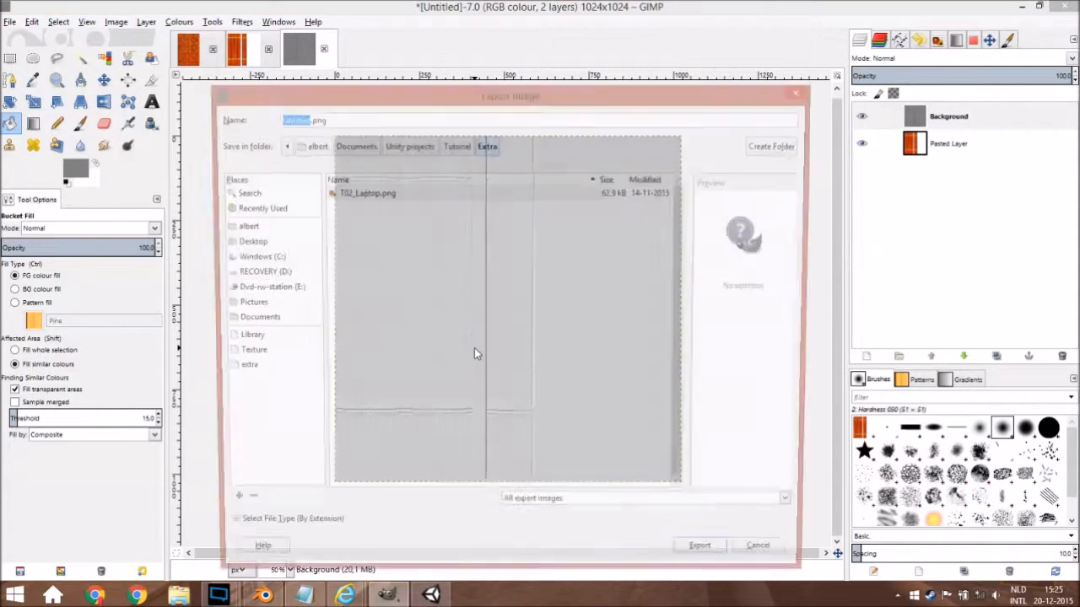
click(452, 146)
double_click(357, 191)
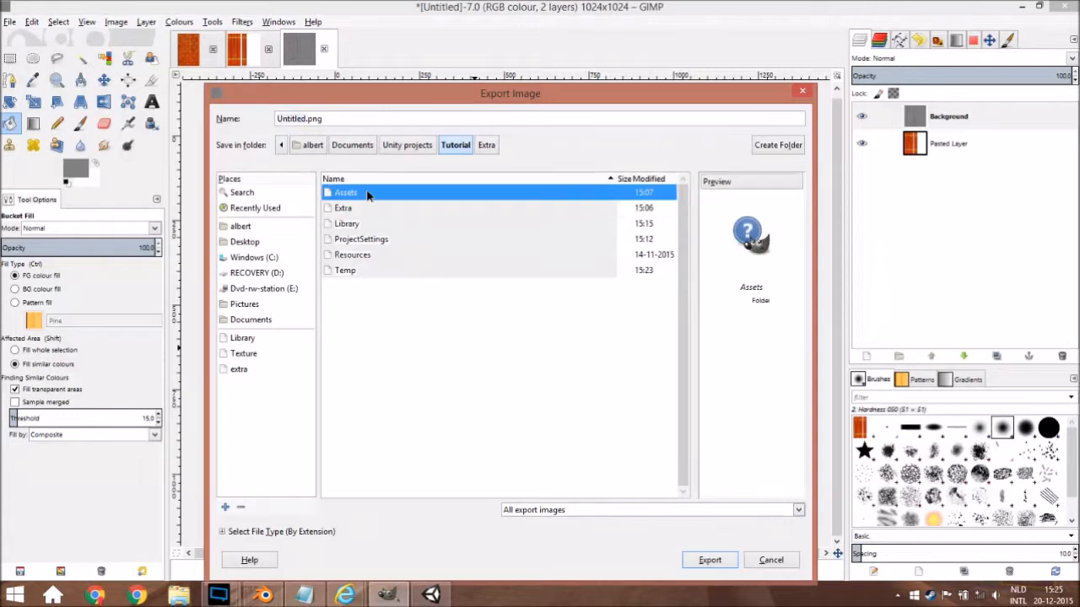
click(366, 210)
double_click(373, 194)
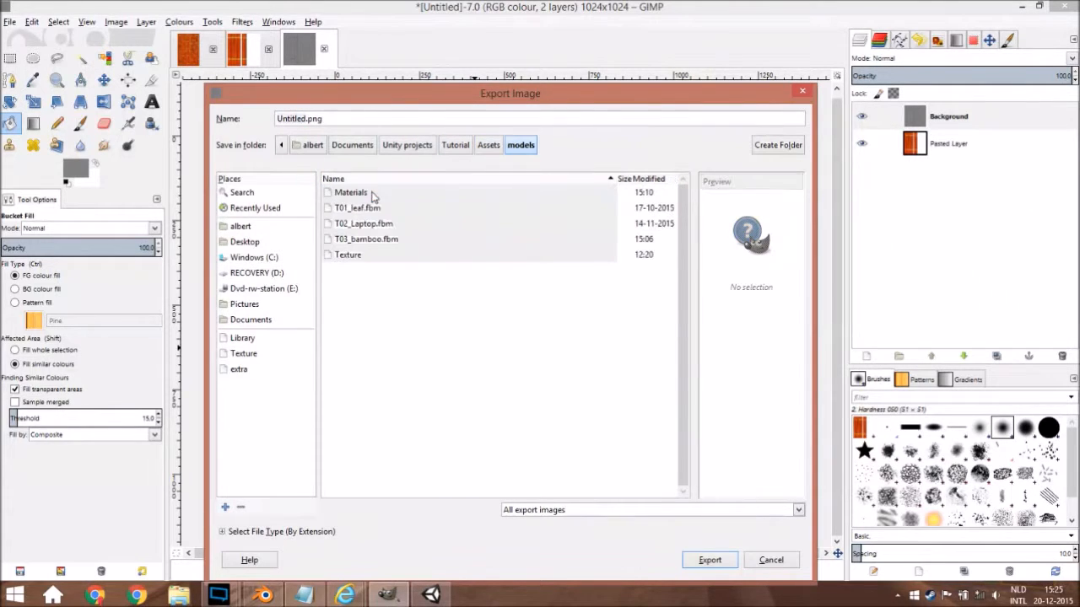
double_click(371, 254)
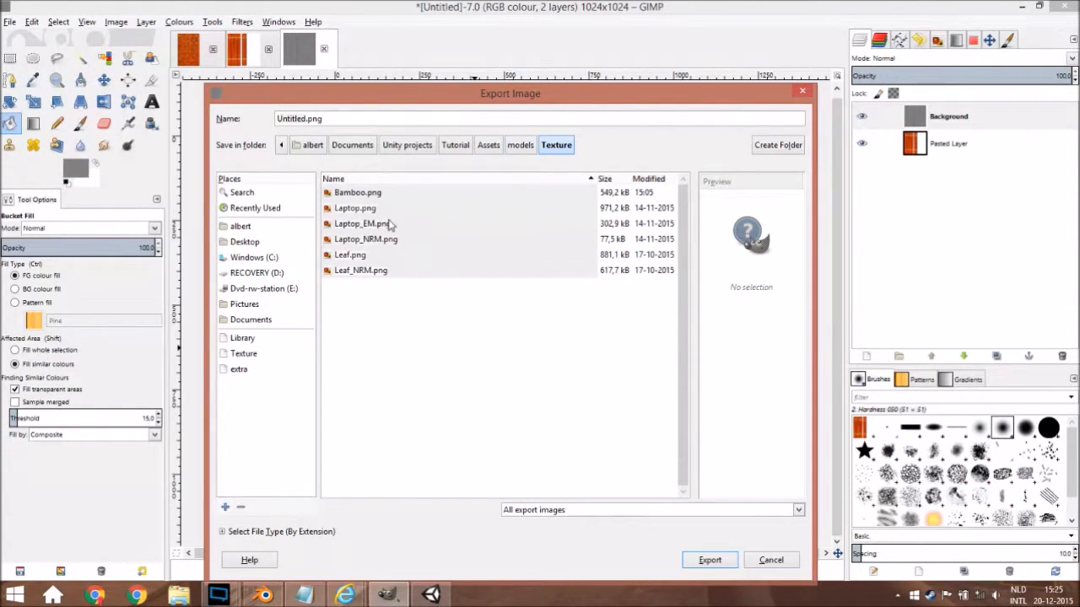
Step: Name the file Bamboo_NRM.png and export it with the offered PNG settings
click(371, 194)
click(309, 119)
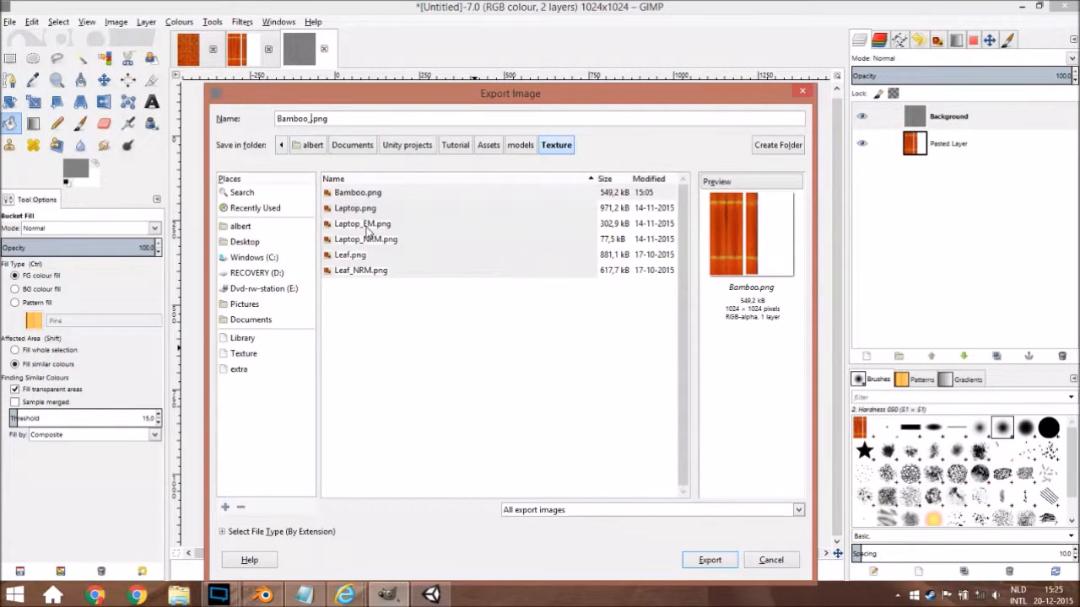
click(711, 560)
click(541, 424)
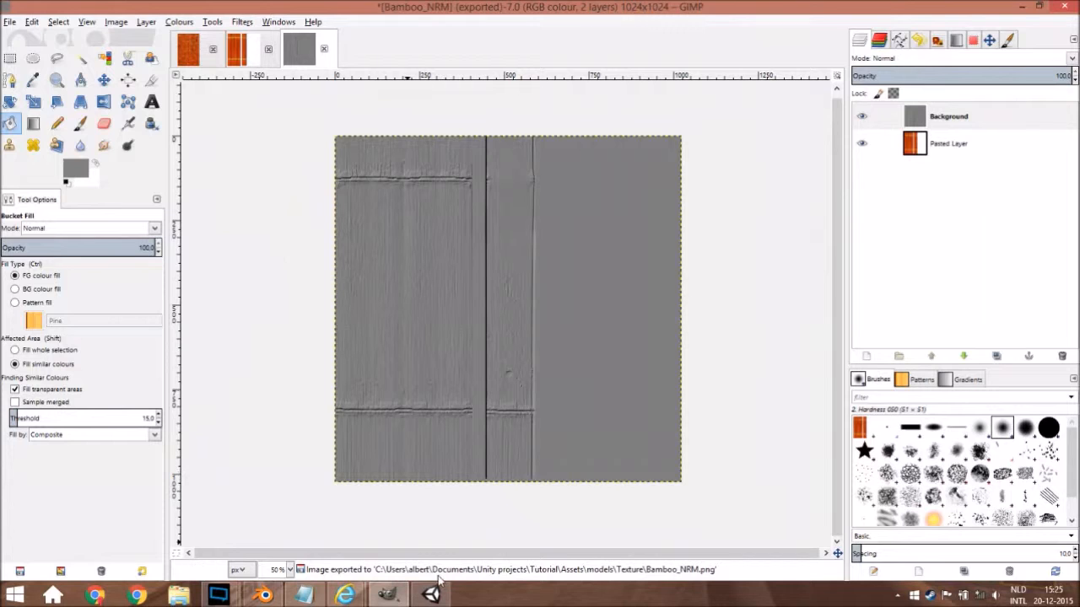
Step: Switch to Unity, assign Bamboo_NRM as the Bamboo material's normal map, and fix the texture so it is marked as a normal map
click(434, 592)
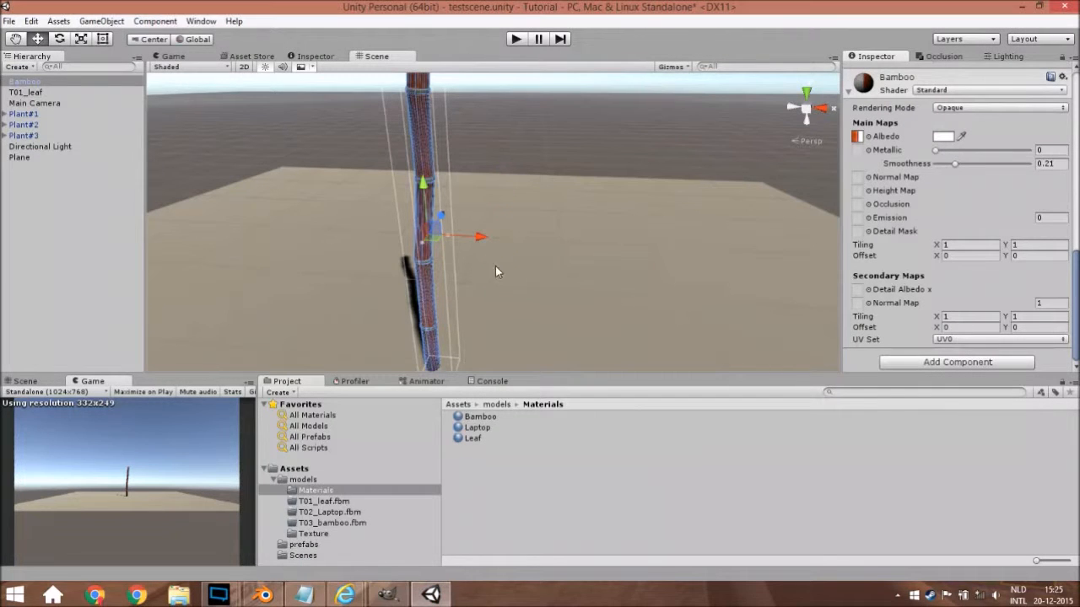
click(869, 178)
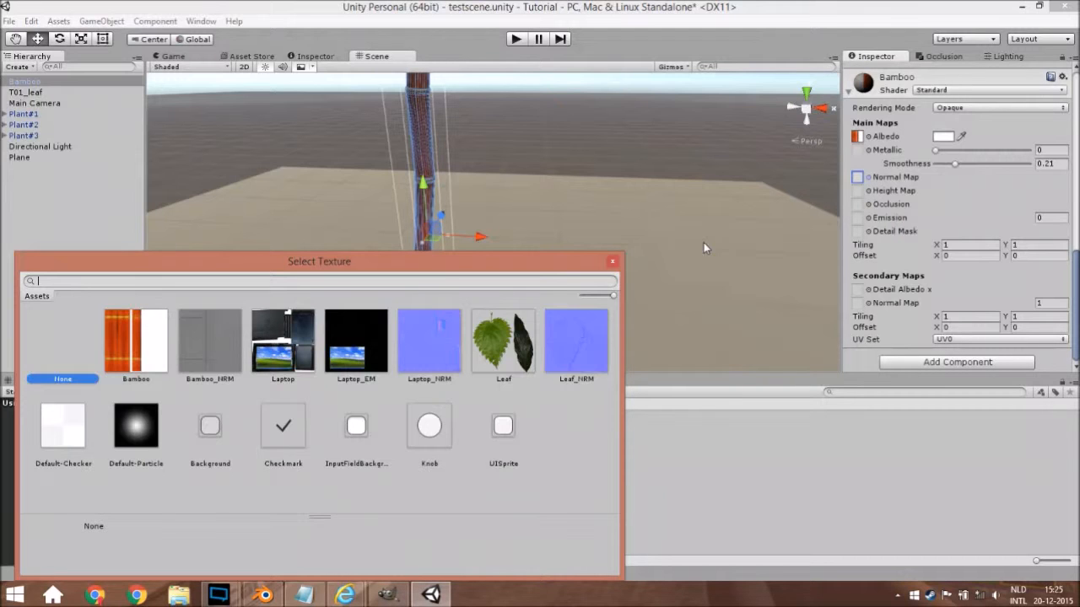
click(245, 344)
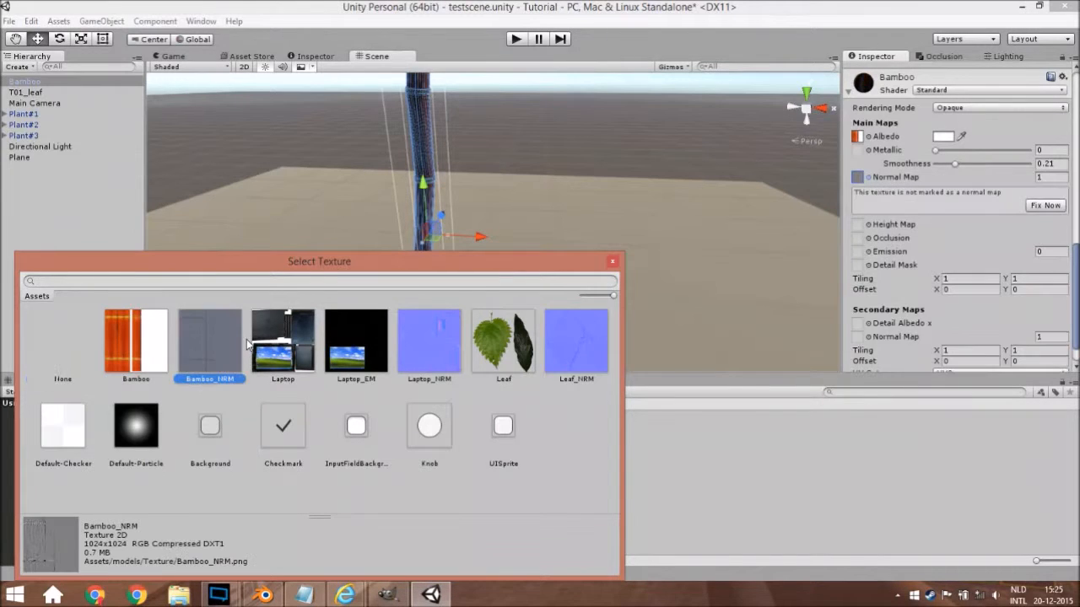
double_click(246, 339)
click(1043, 205)
Step: Deselect the bamboo and examine its surface relief up close in the scene
right_drag(392, 254, 439, 267)
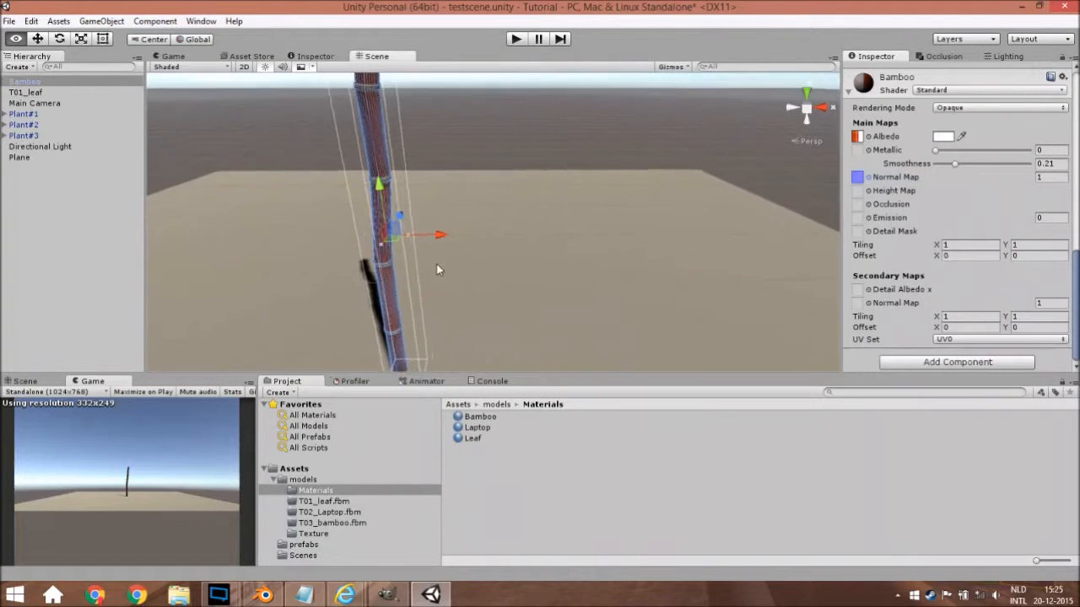
middle_drag(439, 267, 459, 292)
click(385, 285)
right_drag(386, 284, 441, 253)
mouse_move(441, 254)
middle_down()
mouse_move(492, 273)
mouse_move(430, 244)
middle_up()
right_drag(431, 244, 359, 244)
mouse_move(392, 257)
middle_down()
mouse_move(357, 263)
mouse_move(364, 243)
mouse_move(381, 256)
middle_up()
scroll(366, 243, up, 3)
scroll(365, 242, up, 2)
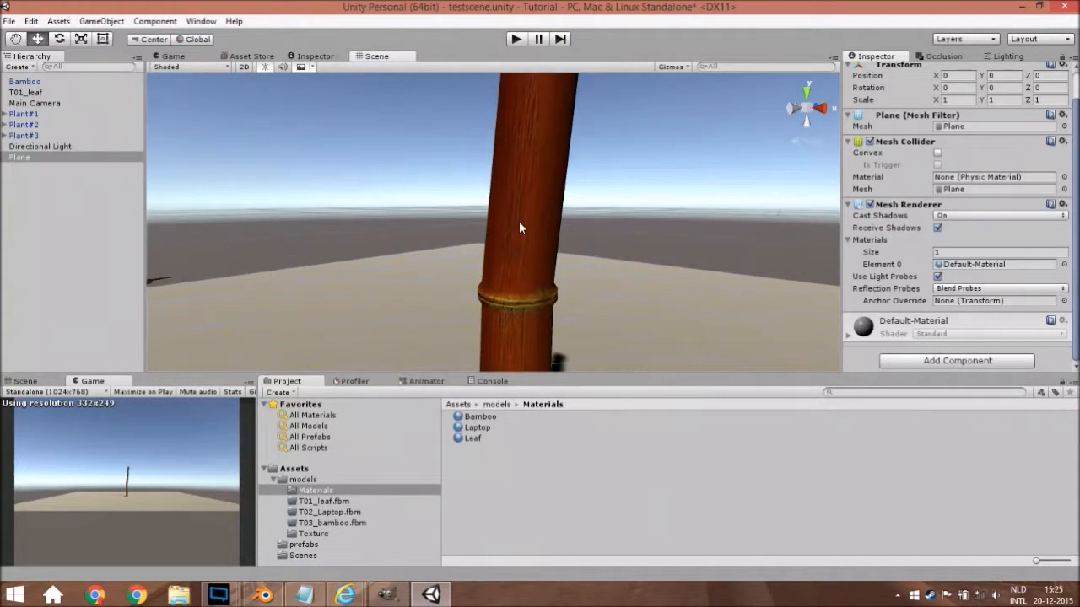
Step: Try a normal map strength of -1 on the bamboo's material and examine the surface with the bamboo deselected
click(519, 224)
scroll(991, 265, down, 10)
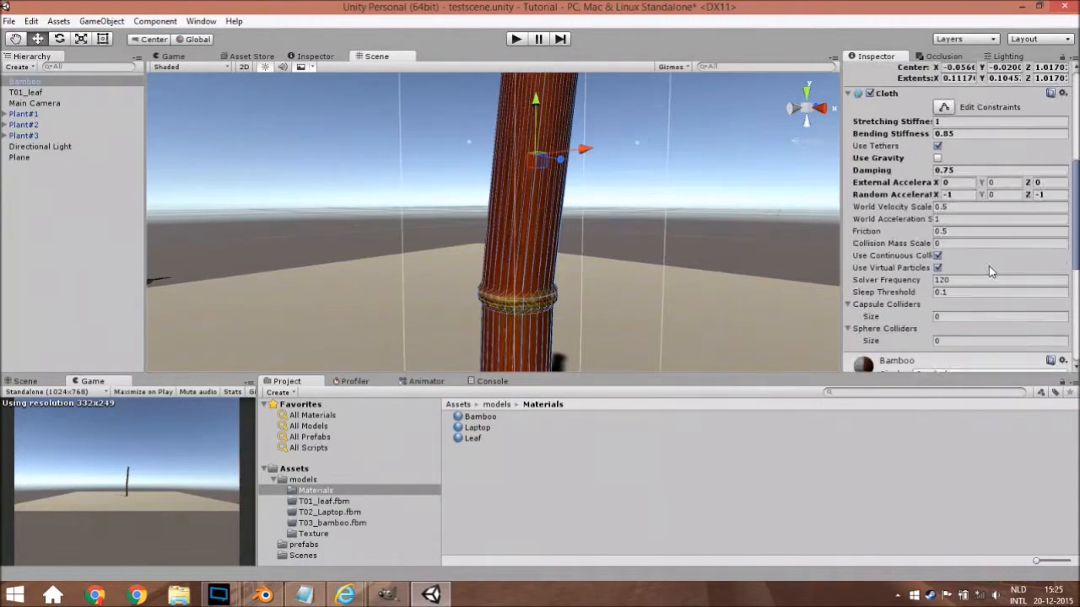
scroll(1026, 168, down, 3)
click(1050, 217)
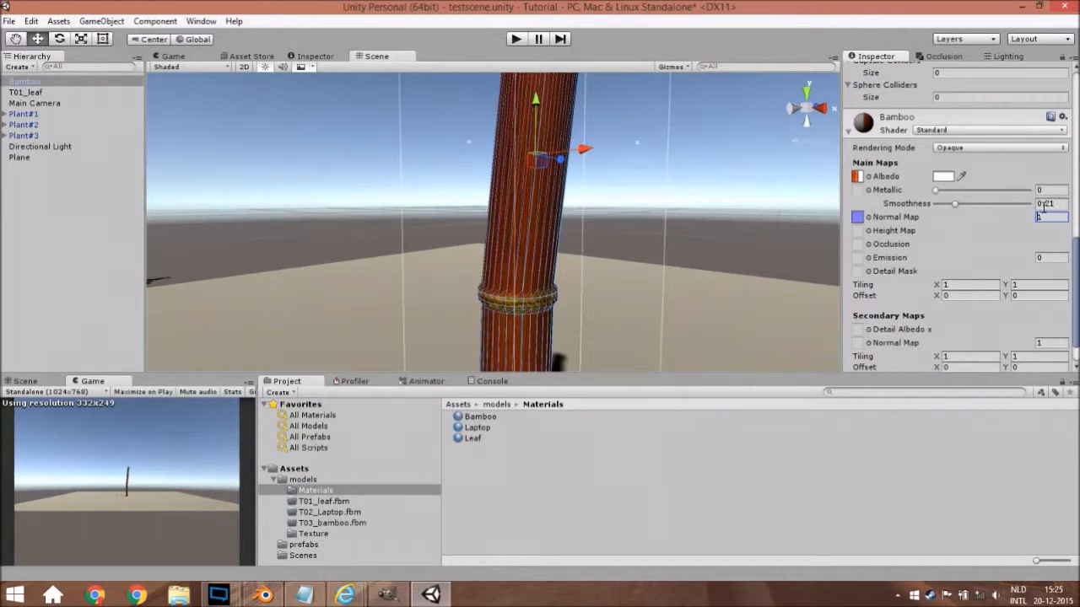
click(735, 287)
scroll(709, 274, down, 3)
scroll(677, 255, up, 3)
middle_drag(593, 173, 588, 209)
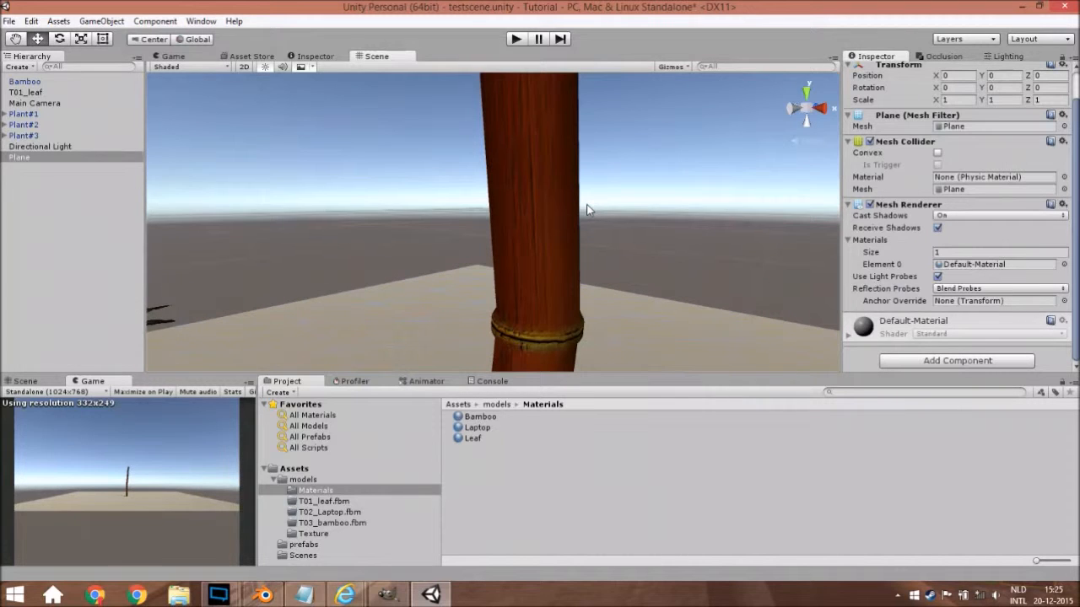
Step: Select the bamboo again and set its material's normal map strength to 1
click(555, 209)
scroll(1012, 242, down, 8)
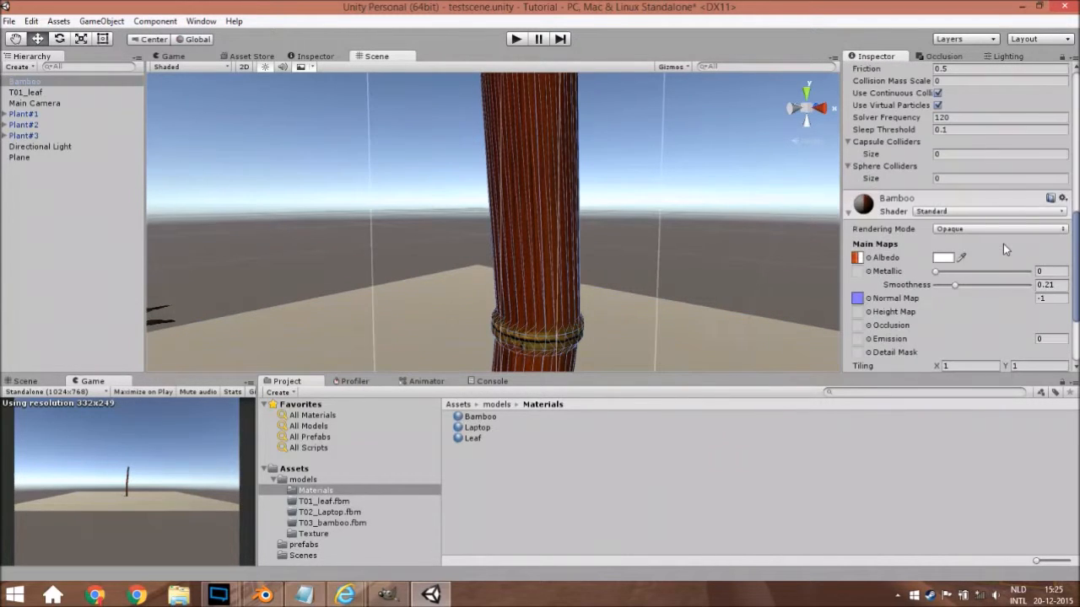
scroll(1033, 191, down, 4)
click(1051, 176)
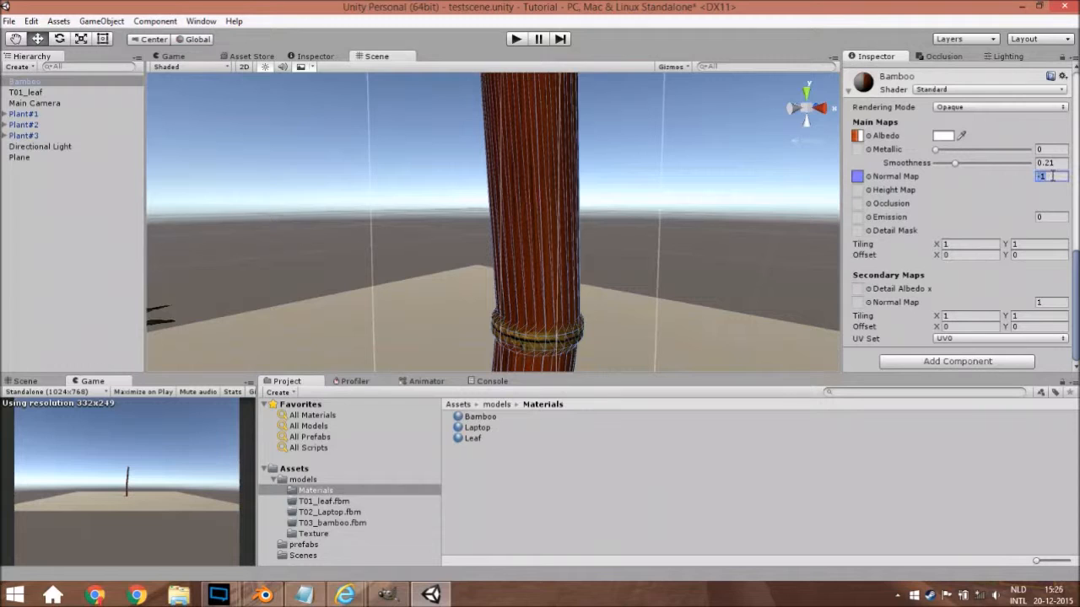
text(1)
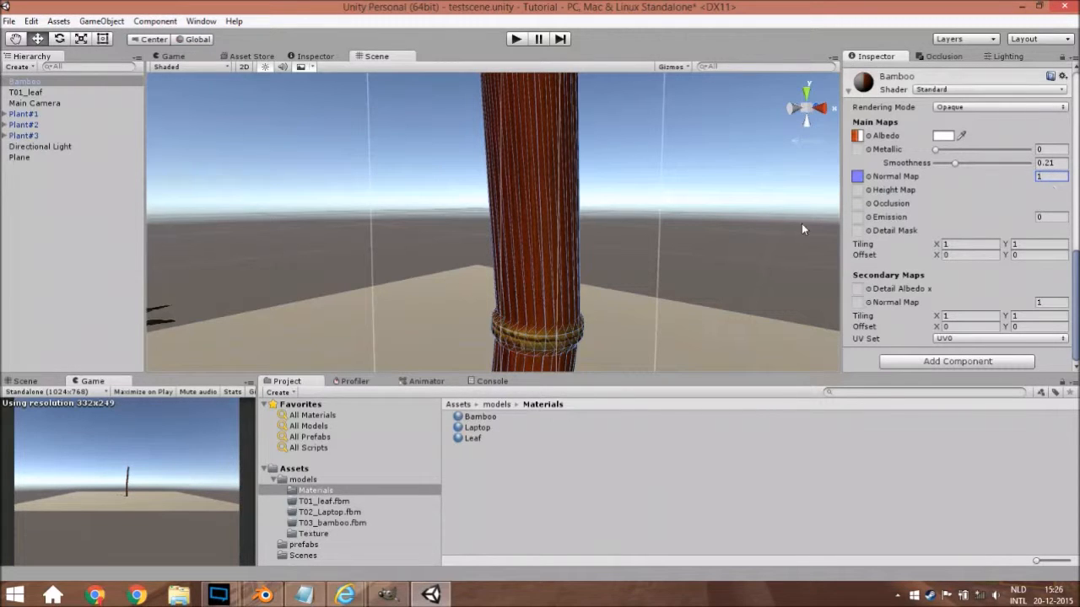
Step: Open the Bamboo material from the skinned mesh renderer's material slot and examine the bamboo's surface in the scene
scroll(972, 152, up, 10)
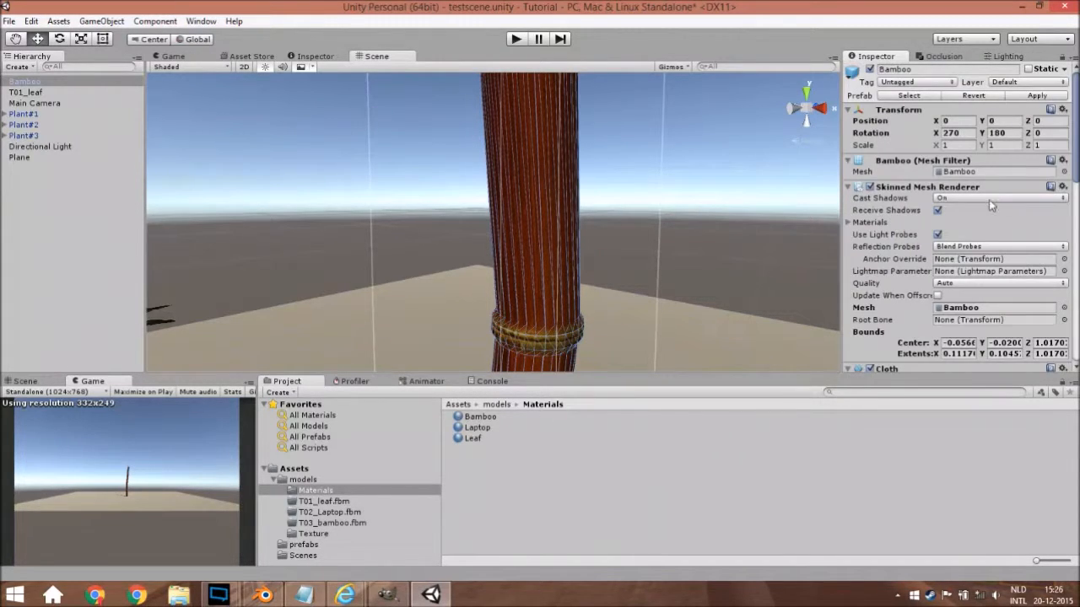
scroll(977, 223, down, 5)
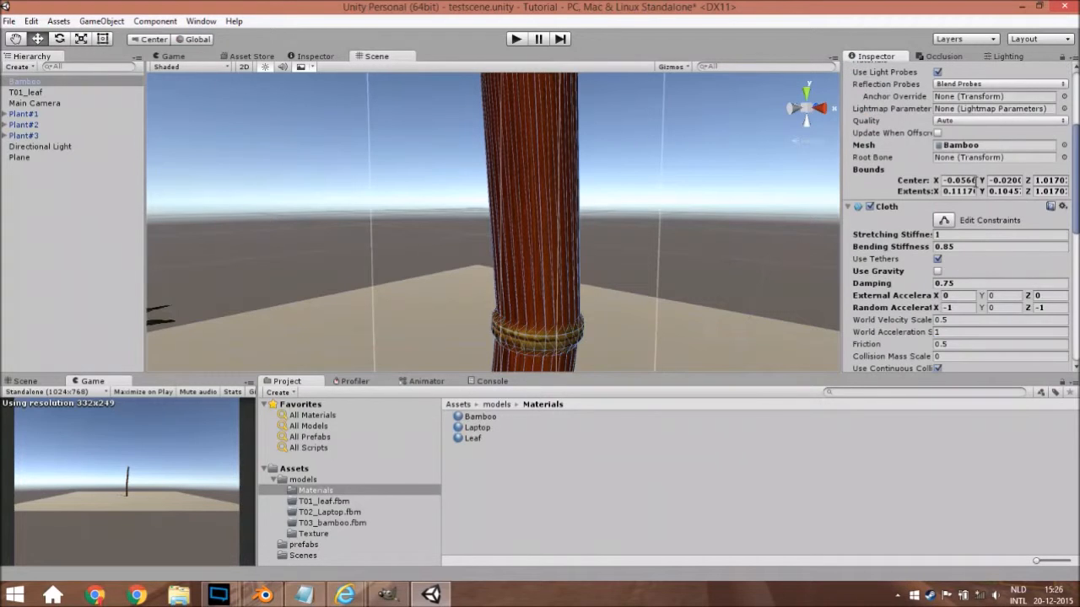
scroll(968, 217, down, 6)
scroll(936, 202, up, 9)
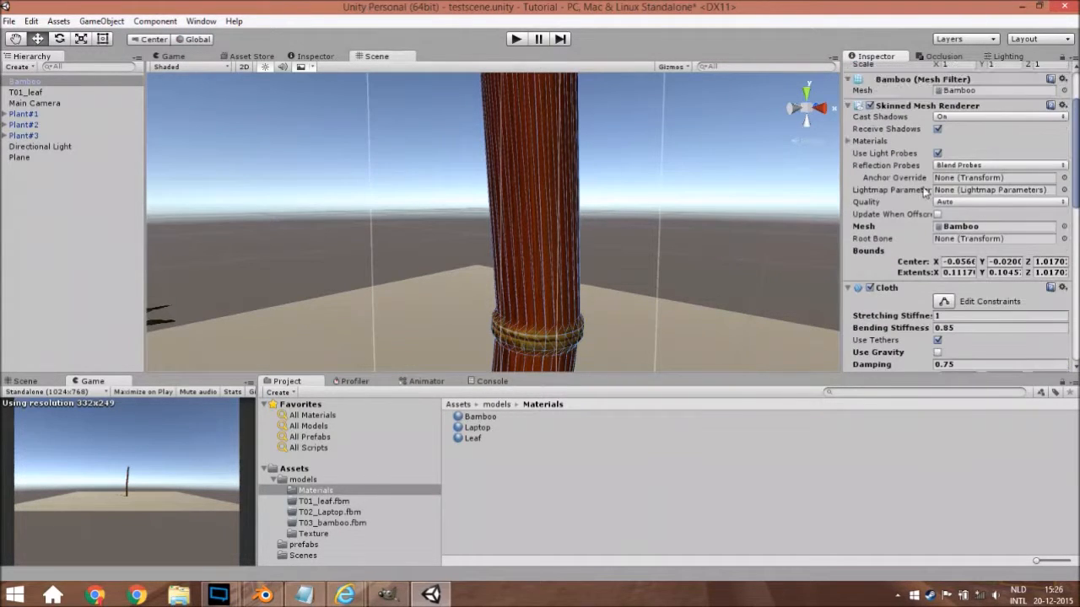
click(848, 142)
double_click(963, 167)
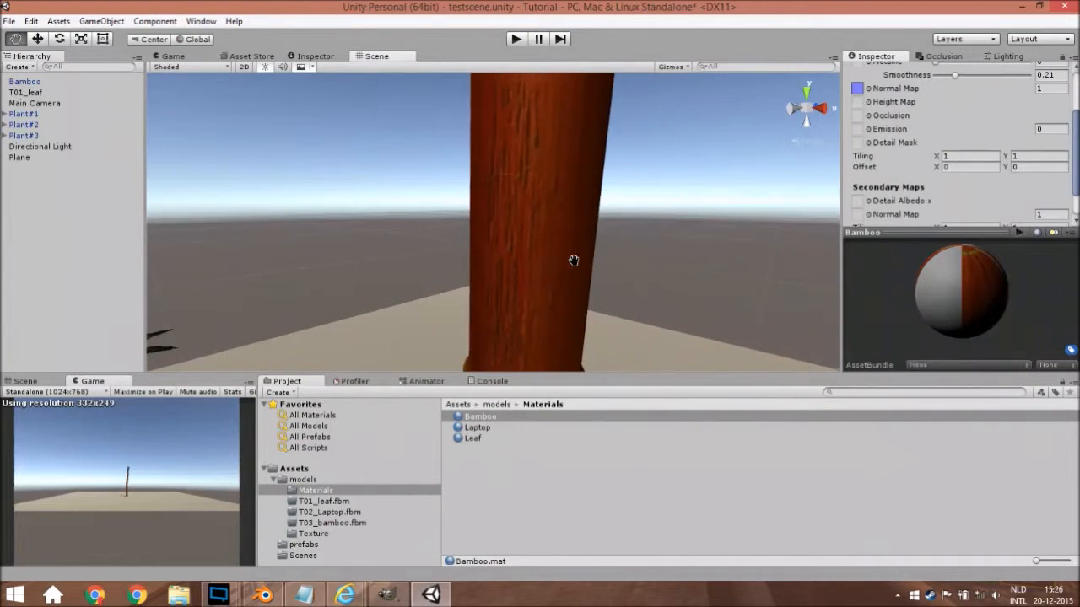
middle_drag(574, 258, 581, 148)
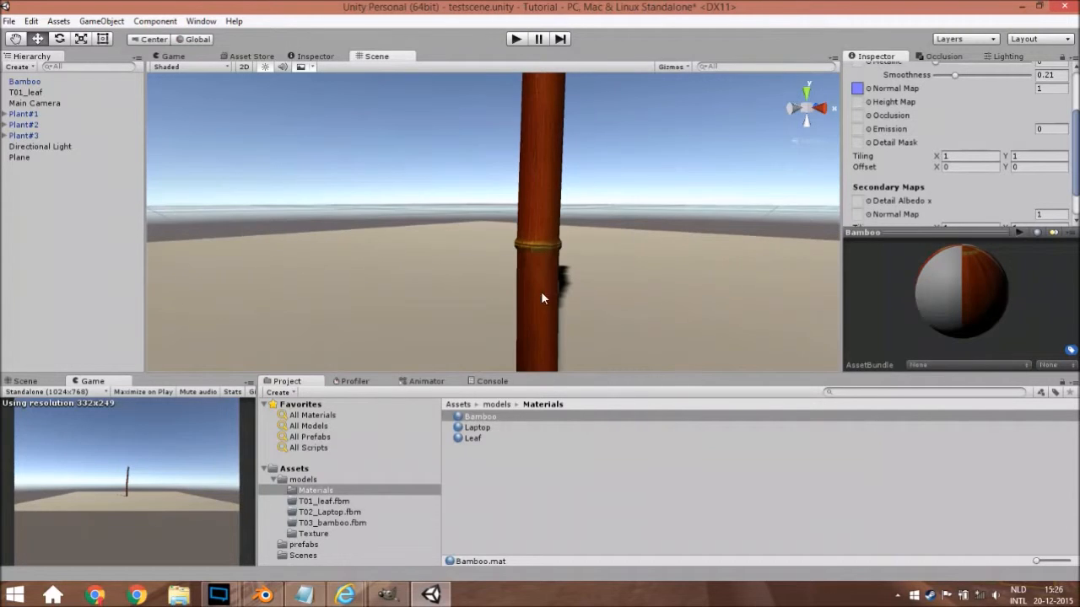
Step: Switch to GIMP and, in Bamboo.xcf, select and copy a 78 × 213 px rectangle of dark grain at position 230, 305
click(434, 595)
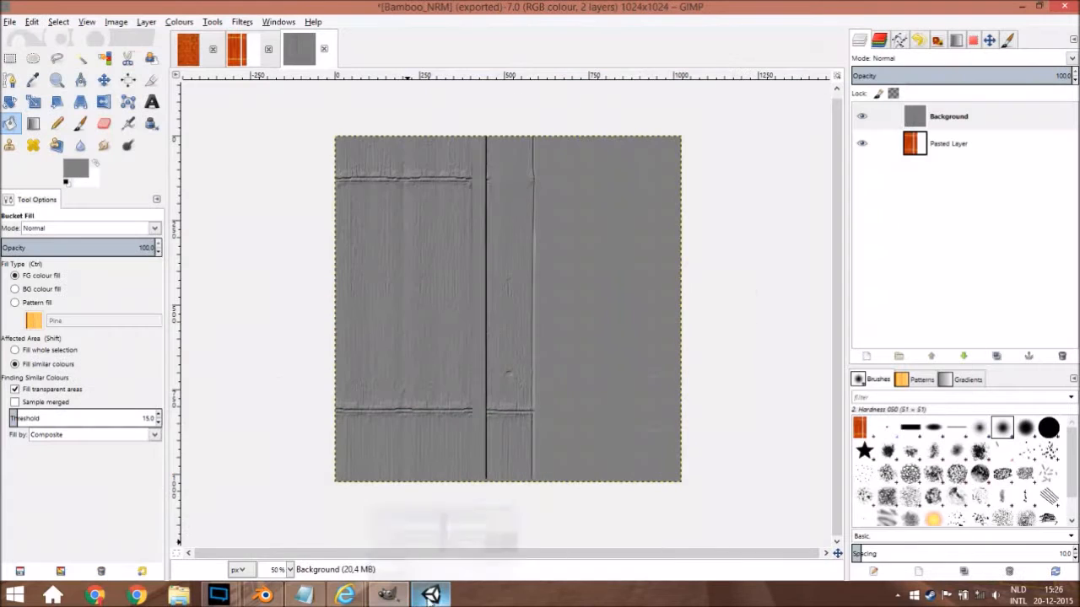
click(189, 51)
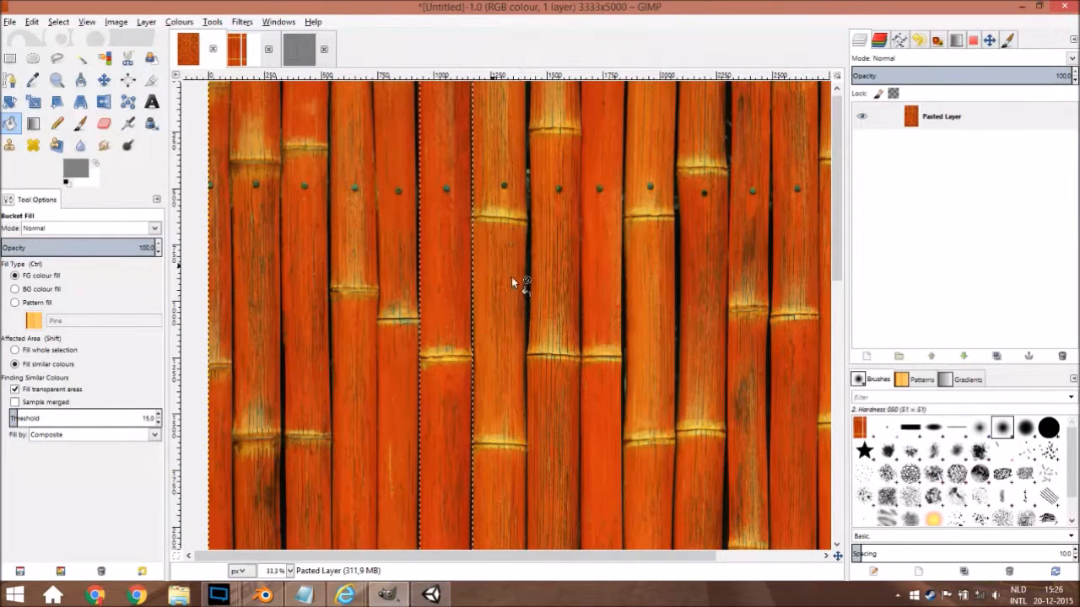
click(240, 60)
ctrl+scroll(388, 288, up, 4)
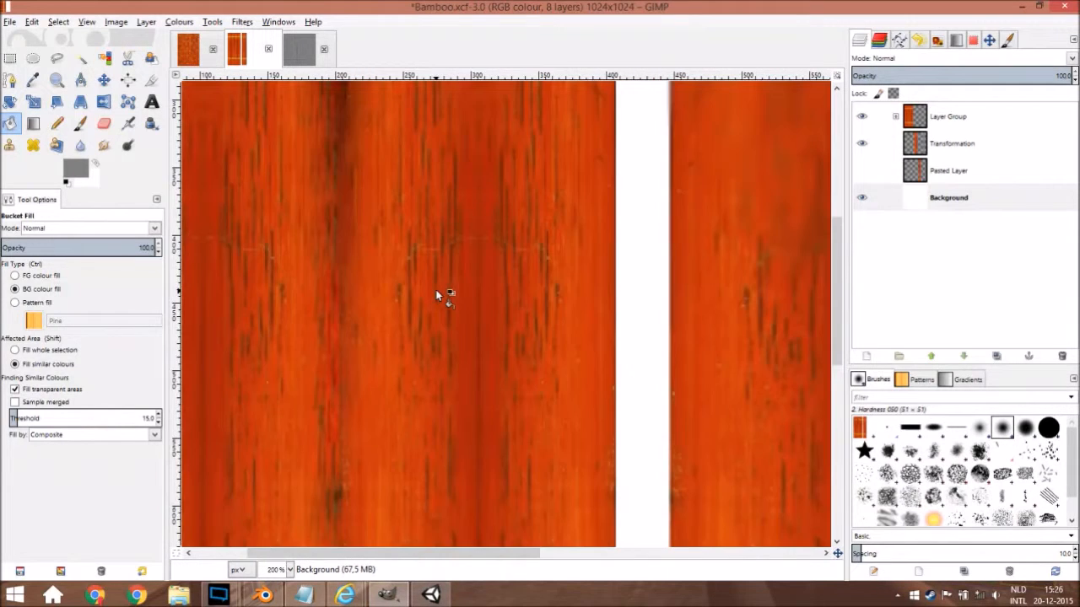
click(10, 59)
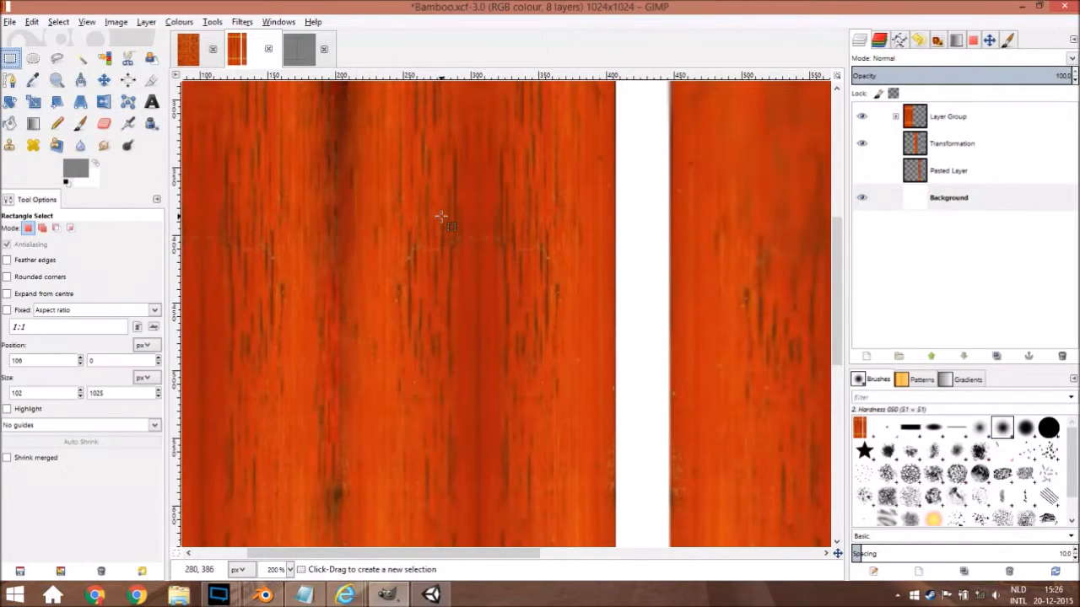
ctrl+scroll(430, 206, down, 1)
drag(401, 134, 470, 348)
drag(411, 144, 400, 142)
key(ctrl+c)
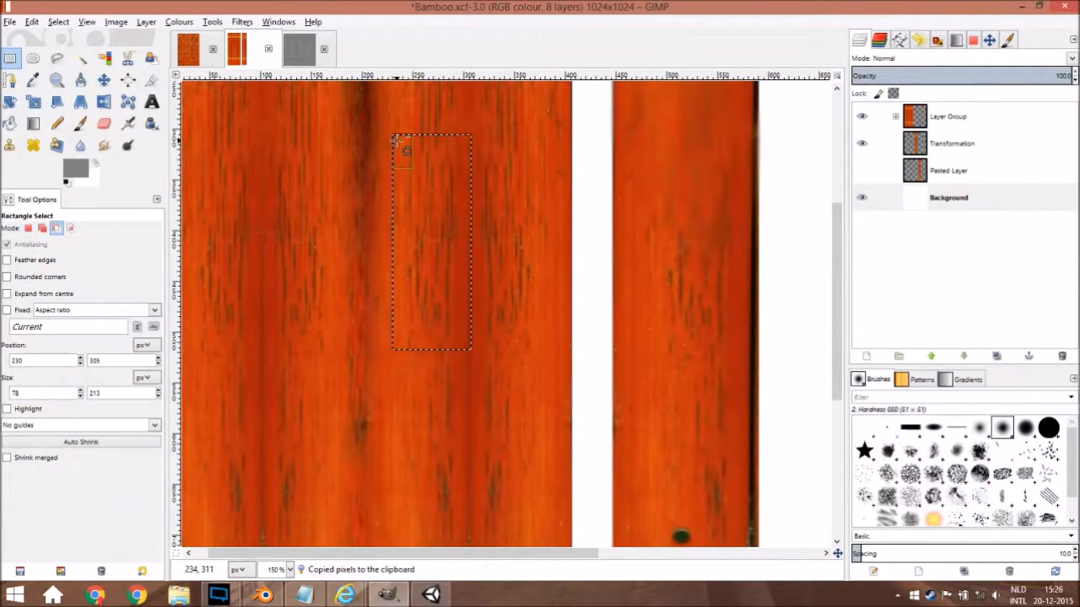
Step: Create a new 1024 × 1024 px image and paste the copied area into it as a new layer
click(10, 21)
click(31, 38)
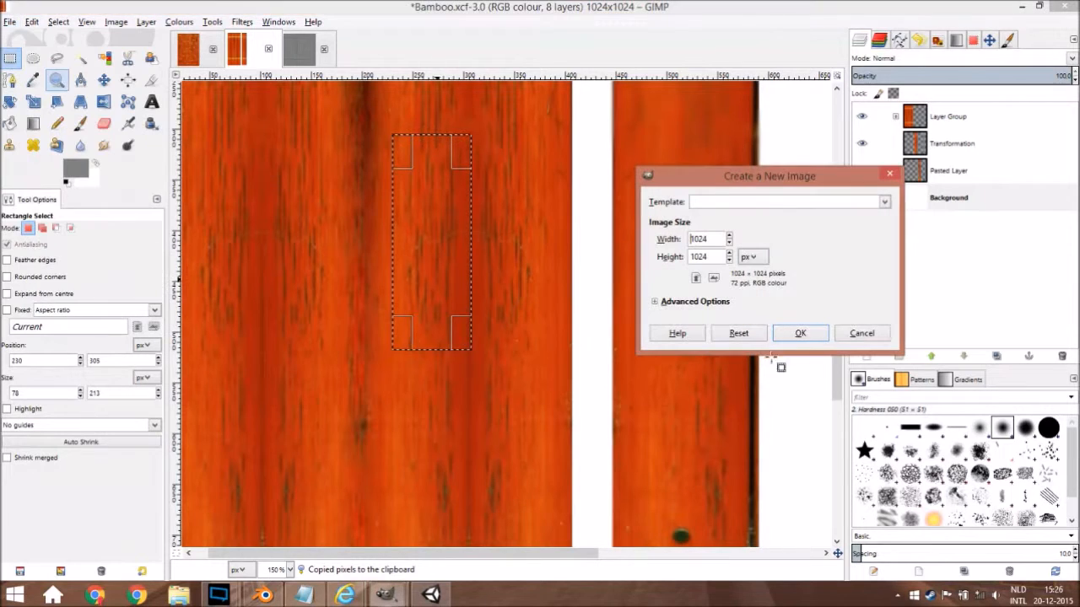
click(801, 334)
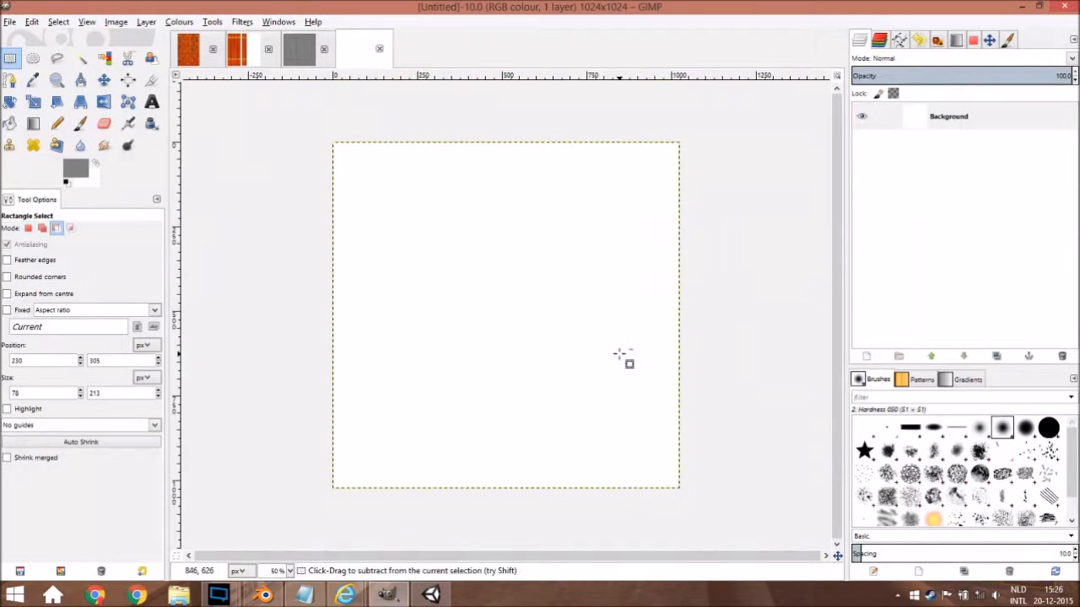
key(ctrl+v)
right_click(877, 118)
click(897, 152)
ctrl+scroll(490, 287, up, 2)
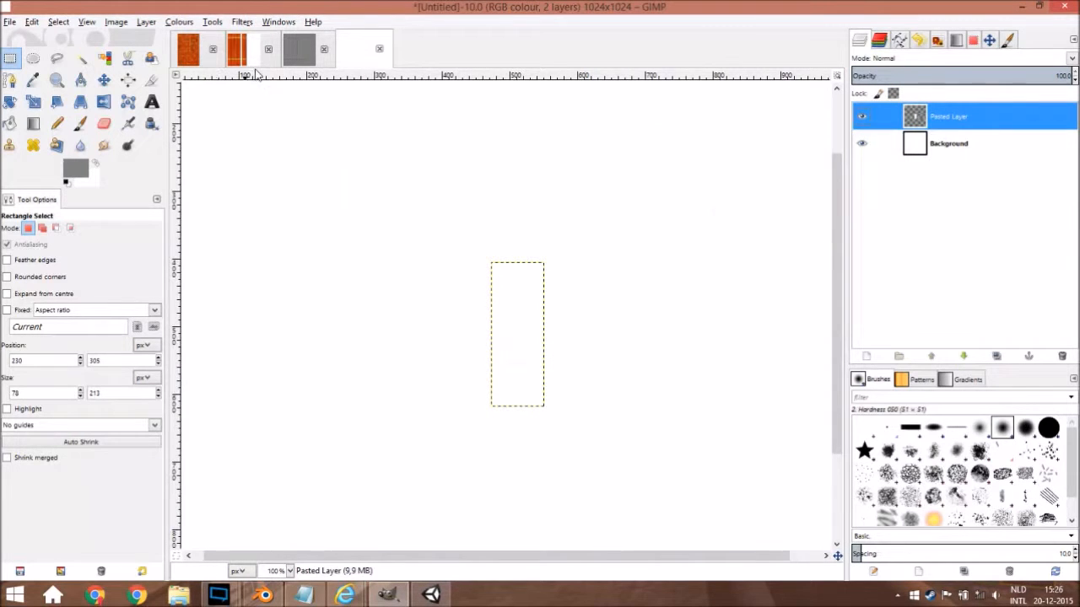
Step: In Bamboo.xcf, expand Layer Group, make Pasted Layer #3 active and copy the selected grain area from it
click(239, 50)
click(957, 168)
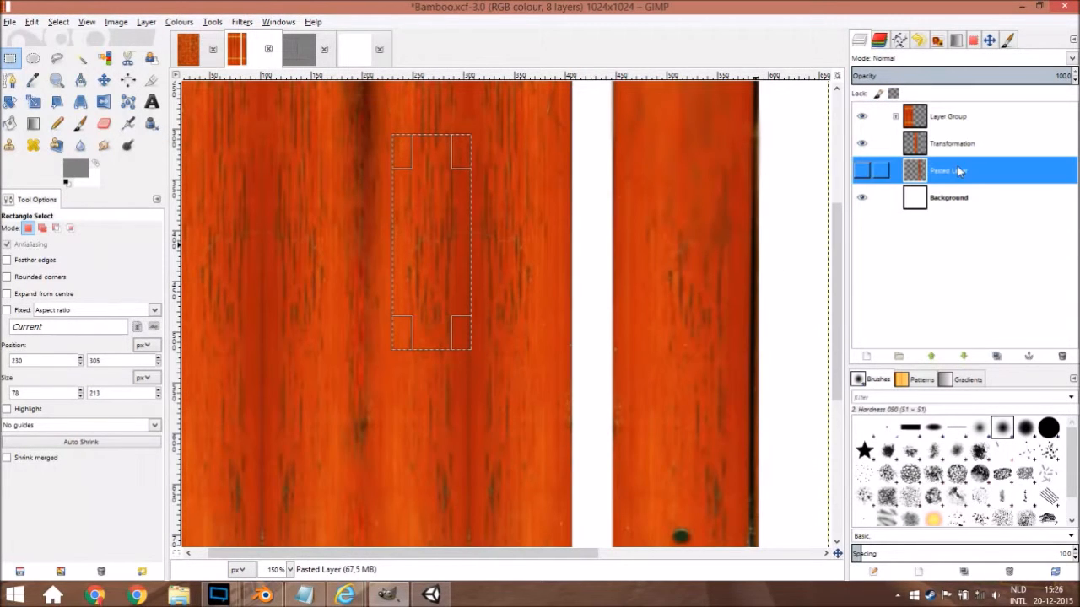
click(958, 144)
click(959, 113)
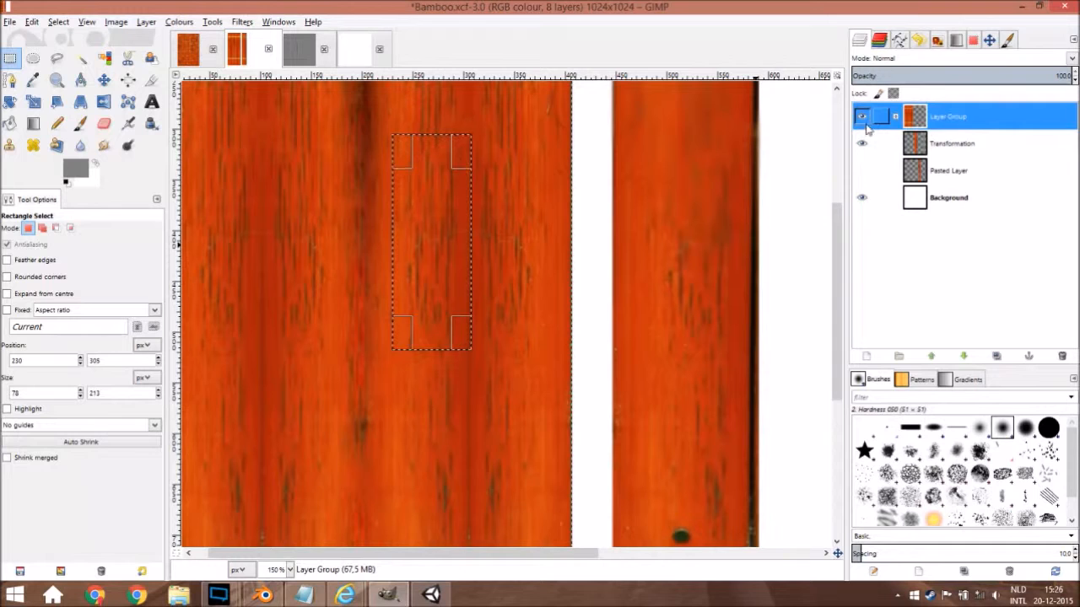
click(895, 116)
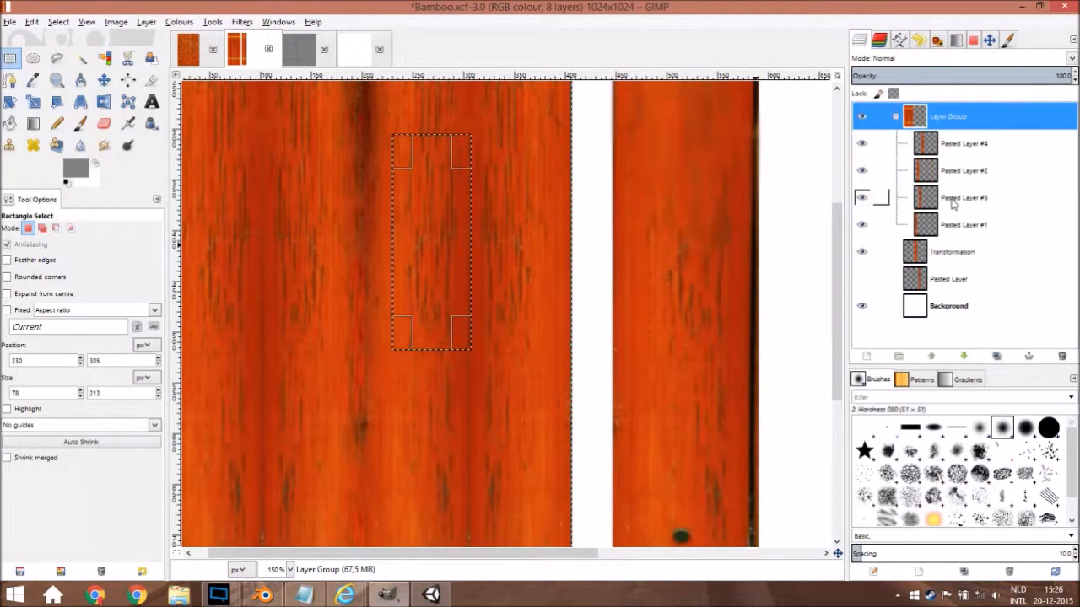
click(962, 175)
click(964, 194)
key(ctrl+c)
Step: Paste the copied bamboo grain into the untitled 1024 × 1024 image as a new layer
click(363, 59)
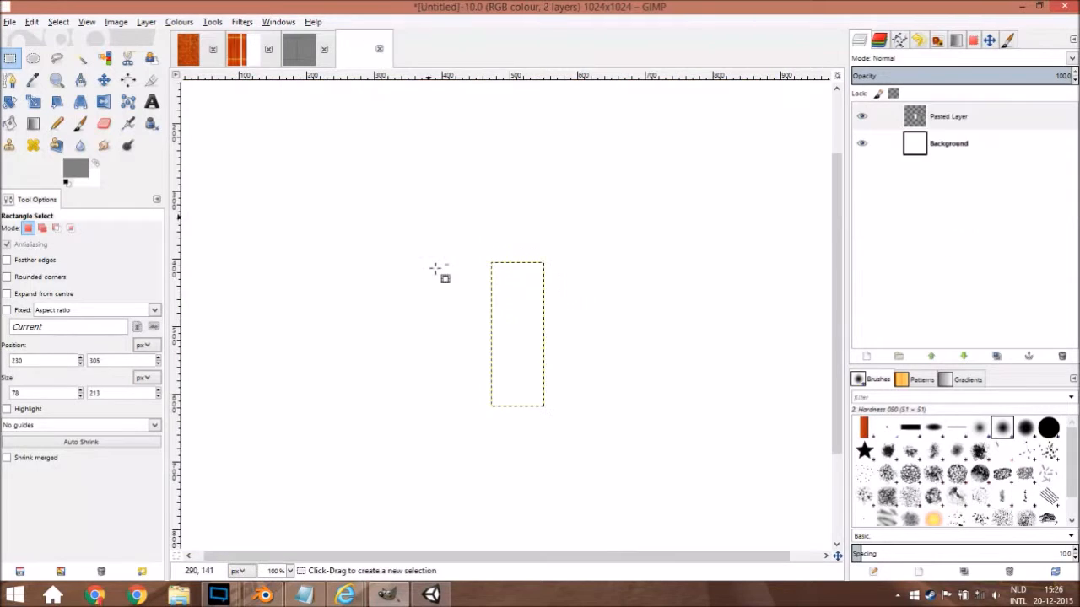
key(ctrl+v)
right_click(956, 137)
click(994, 159)
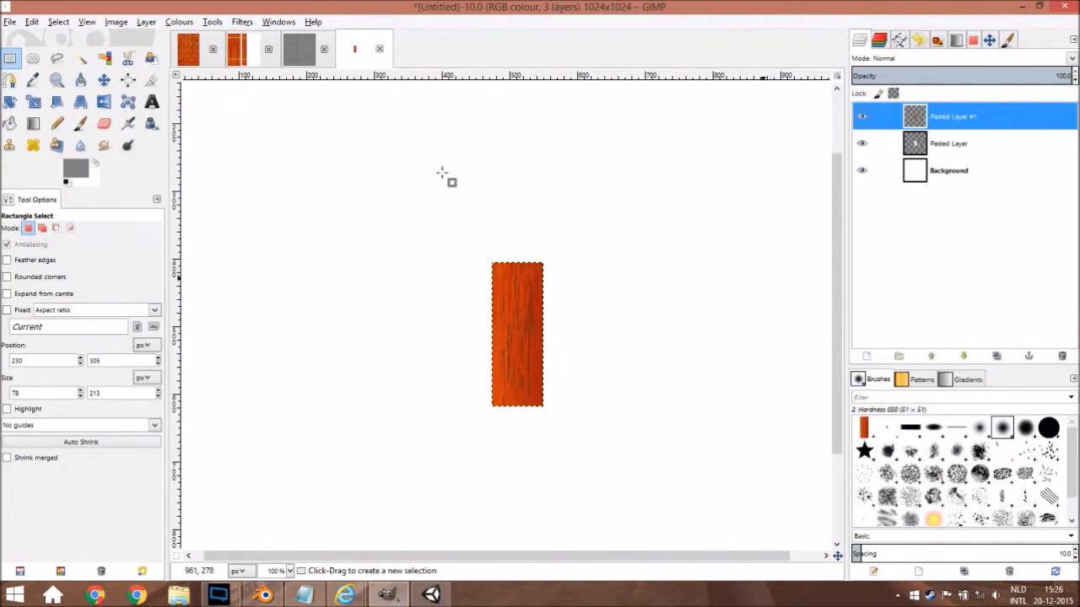
Step: Apply the Make Seamless filter to the pasted bamboo grain strip and check the result
click(238, 28)
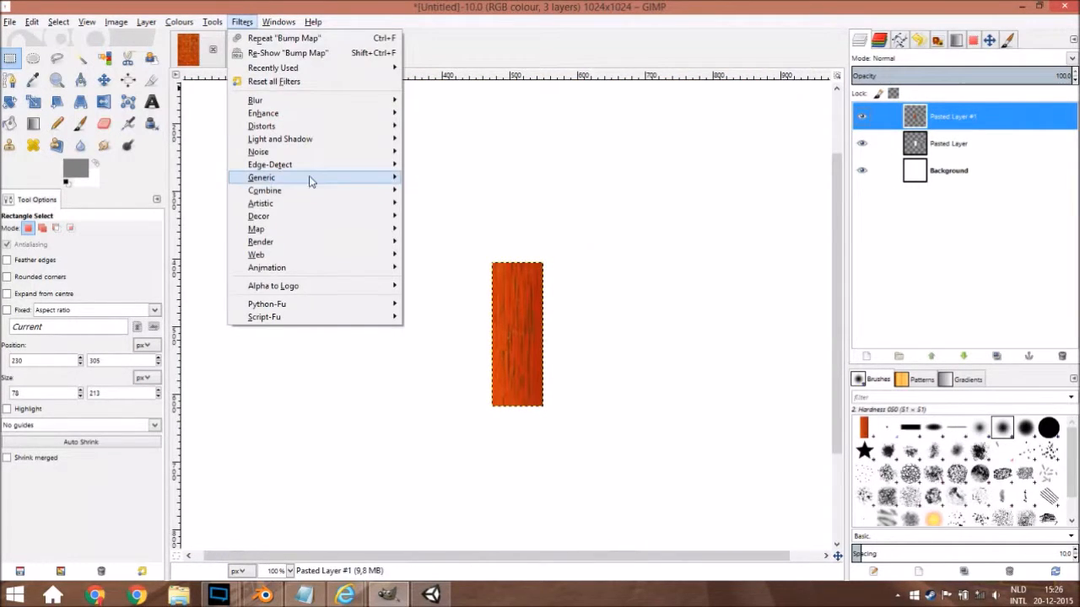
mouse_move(303, 230)
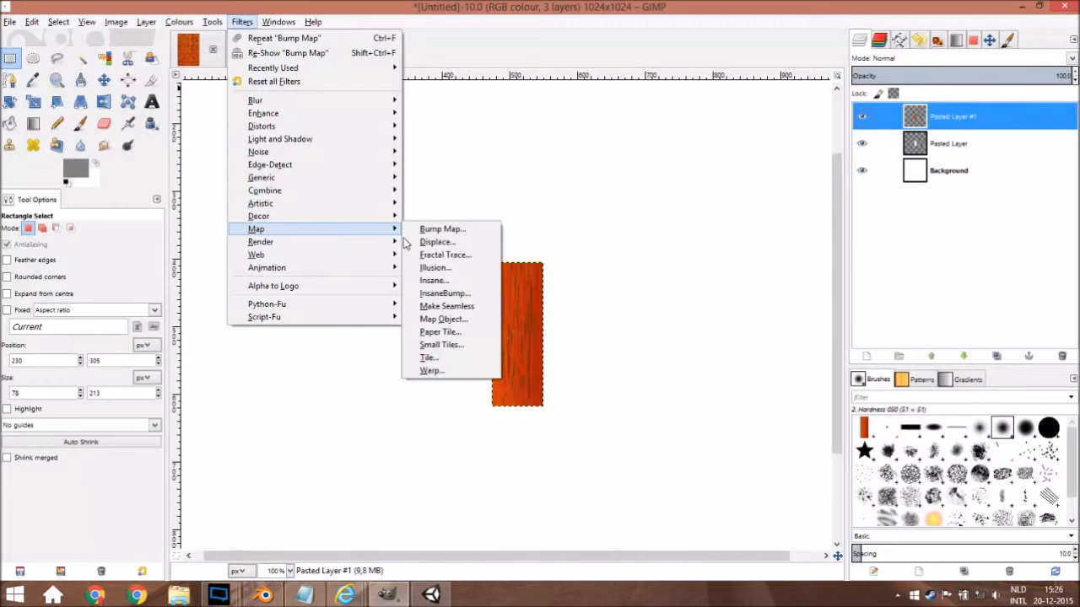
click(460, 307)
ctrl+scroll(529, 356, up, 3)
ctrl+scroll(529, 356, down, 3)
ctrl+scroll(530, 356, up, 2)
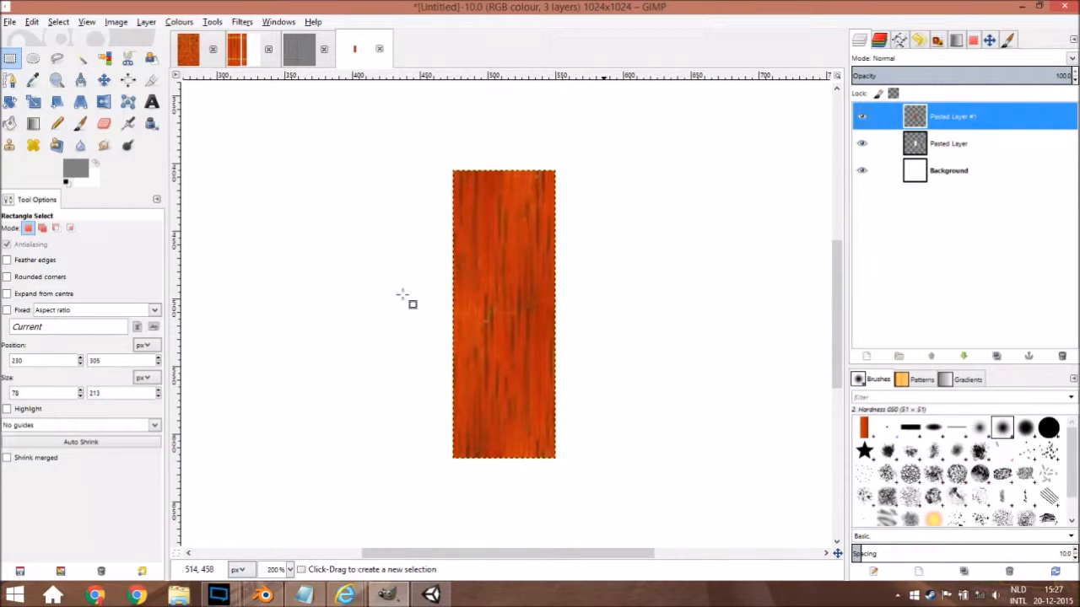
ctrl+scroll(615, 411, down, 4)
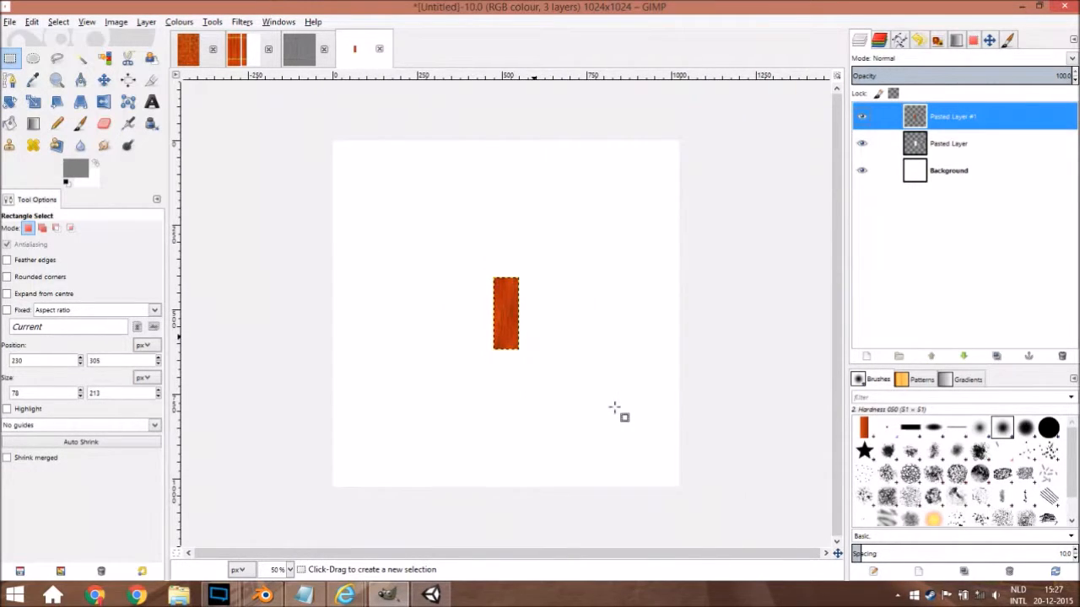
ctrl+scroll(615, 408, up, 2)
middle_drag(435, 318, 469, 351)
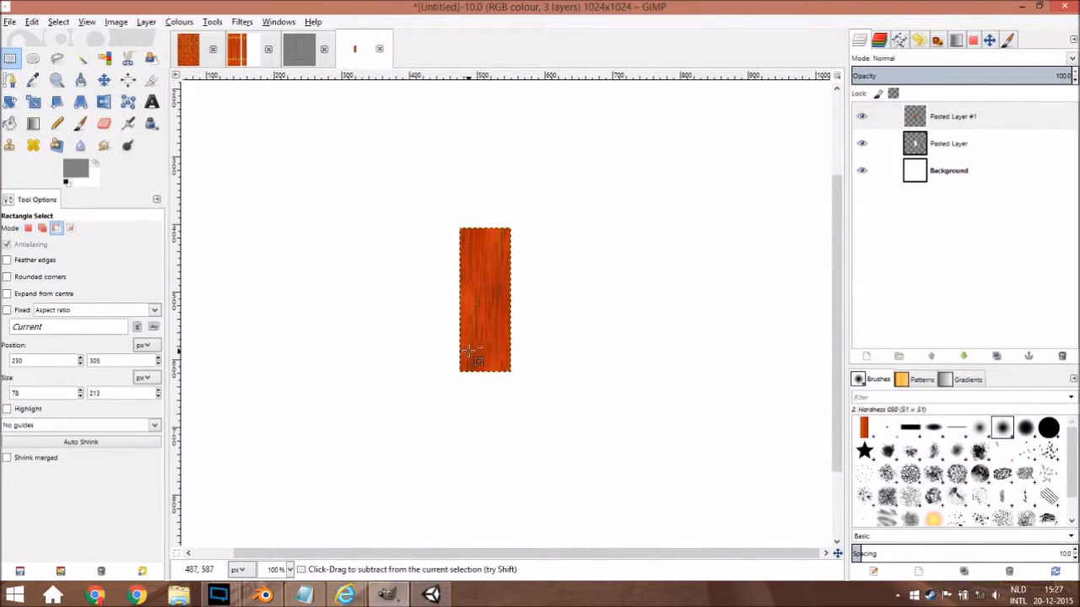
Step: Select a 64 × 64 px square at position 479, 405 along the strip's upper edge and copy it
ctrl+scroll(469, 351, up, 2)
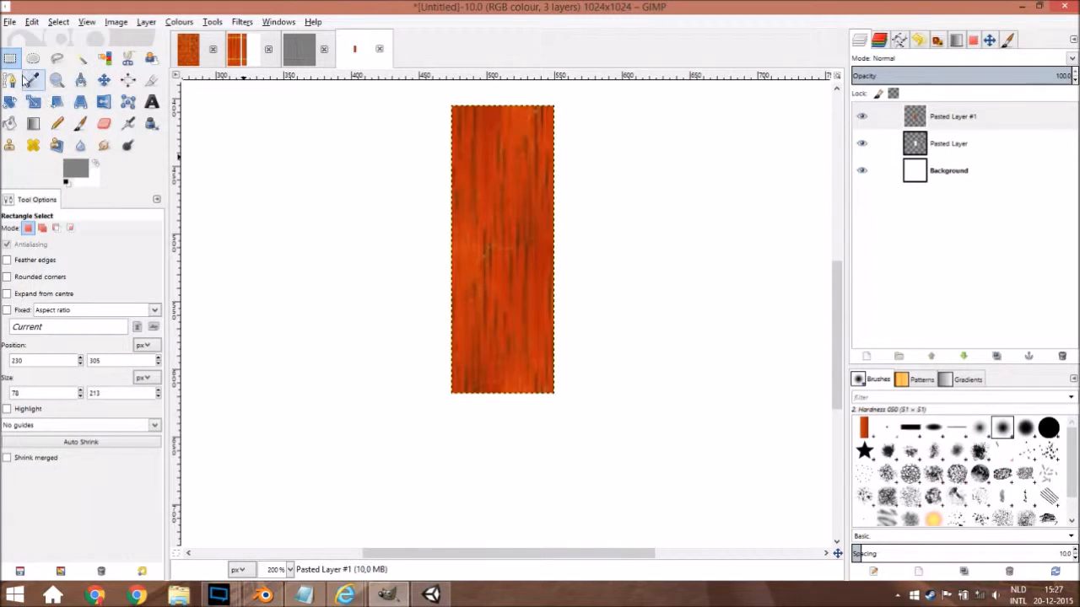
ctrl+scroll(515, 198, up, 2)
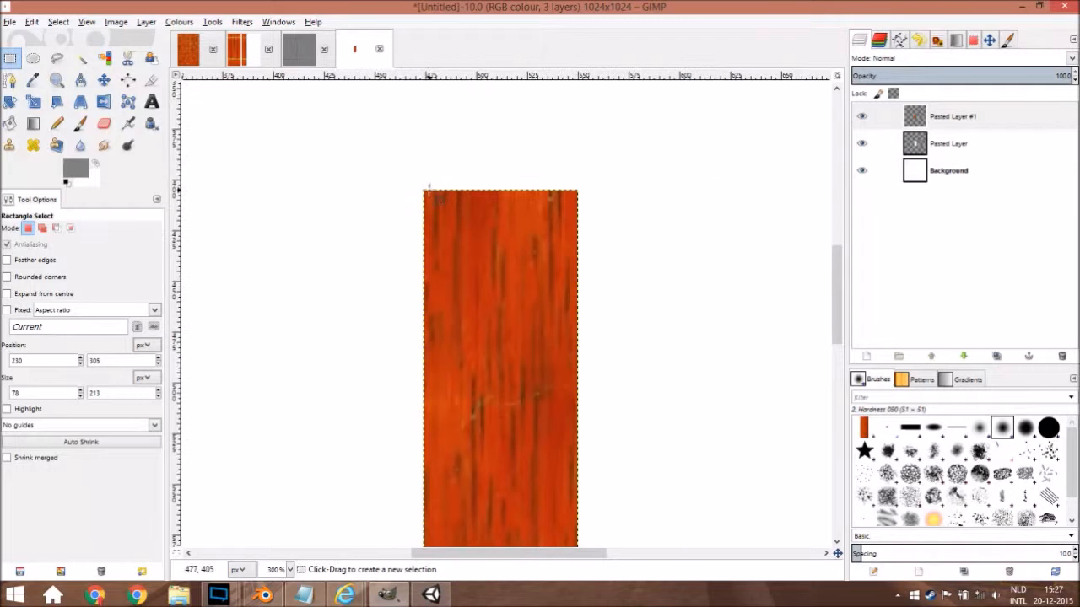
drag(422, 189, 573, 309)
mouse_move(570, 307)
mouse_down()
mouse_move(567, 277)
mouse_move(563, 319)
mouse_up()
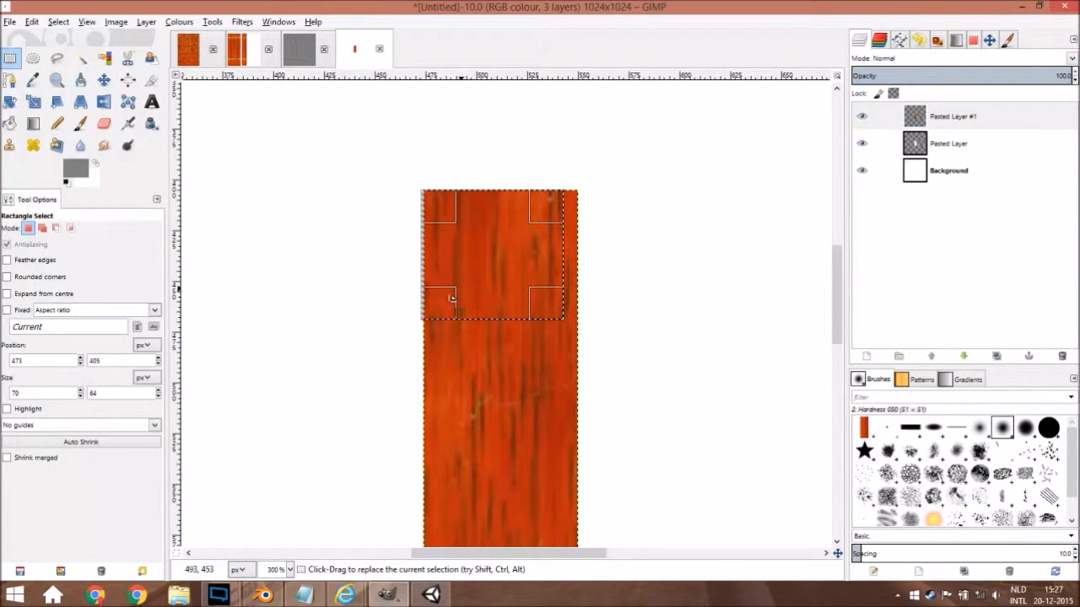
drag(453, 296, 460, 297)
key(ctrl+c)
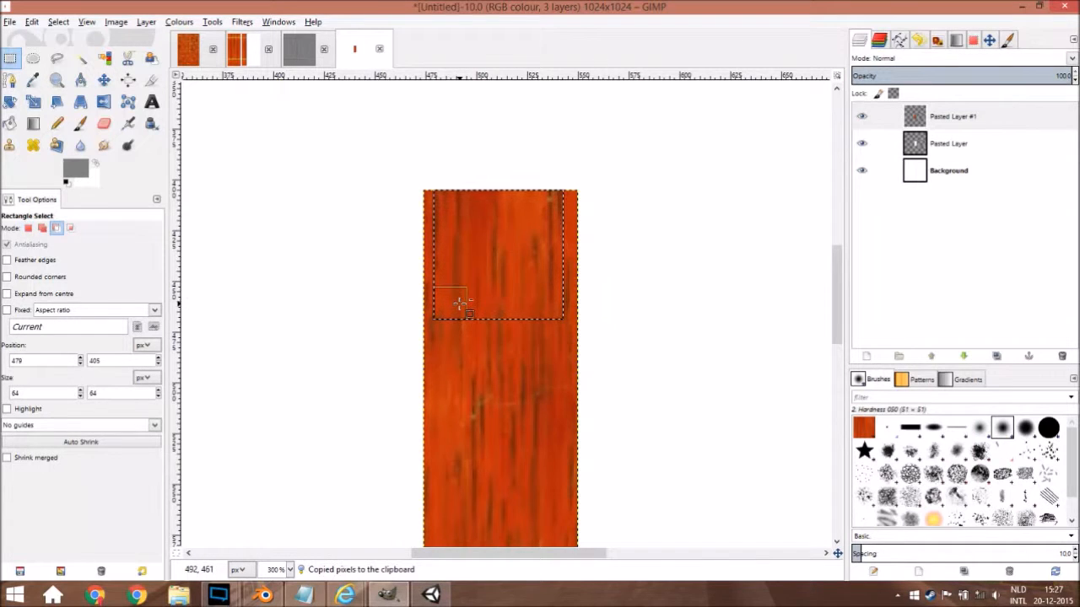
Step: Paste the square as a new layer and hide the layers Pasted Layer #1 and Pasted Layer
key(ctrl+v)
right_click(901, 118)
click(921, 151)
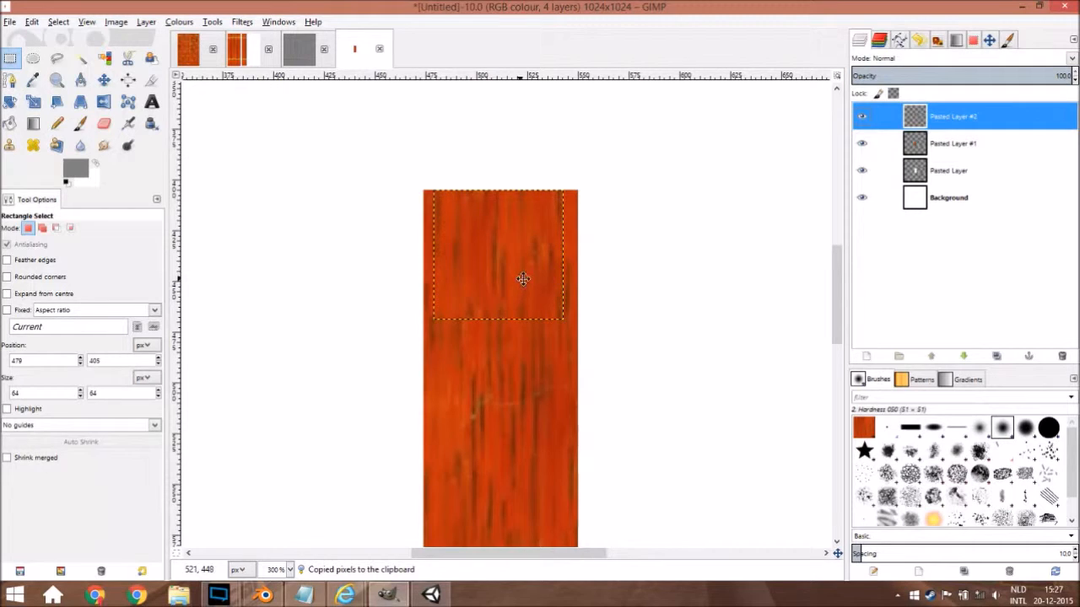
click(861, 143)
click(861, 170)
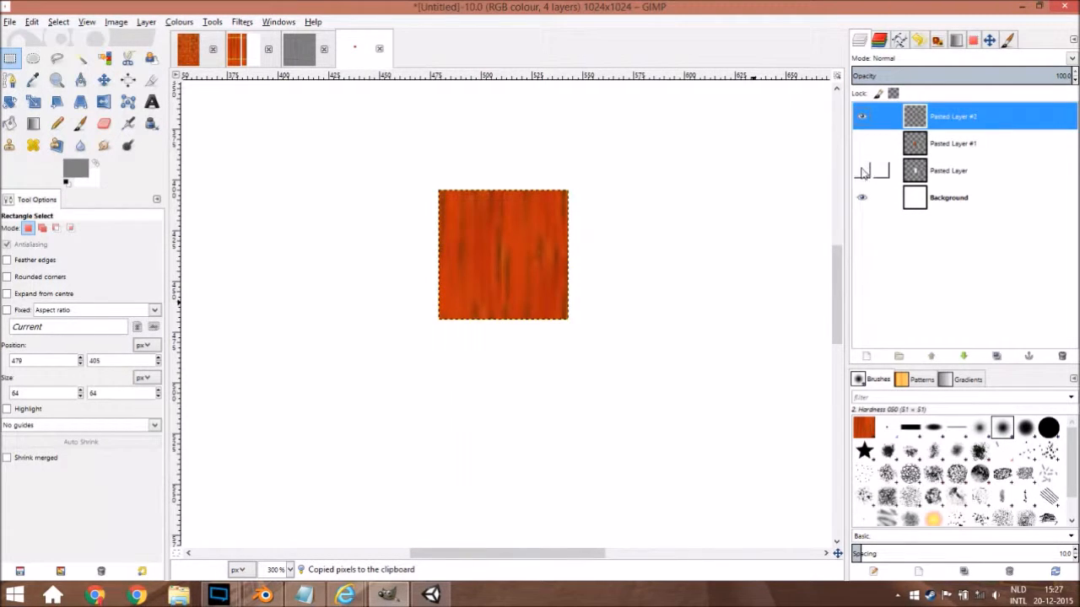
Step: Hide the Background layer and delete the Background, Pasted Layer and Pasted Layer #1 layers, keeping only the pasted grain square
click(861, 198)
ctrl+scroll(552, 304, down, 1)
ctrl+scroll(552, 304, up, 1)
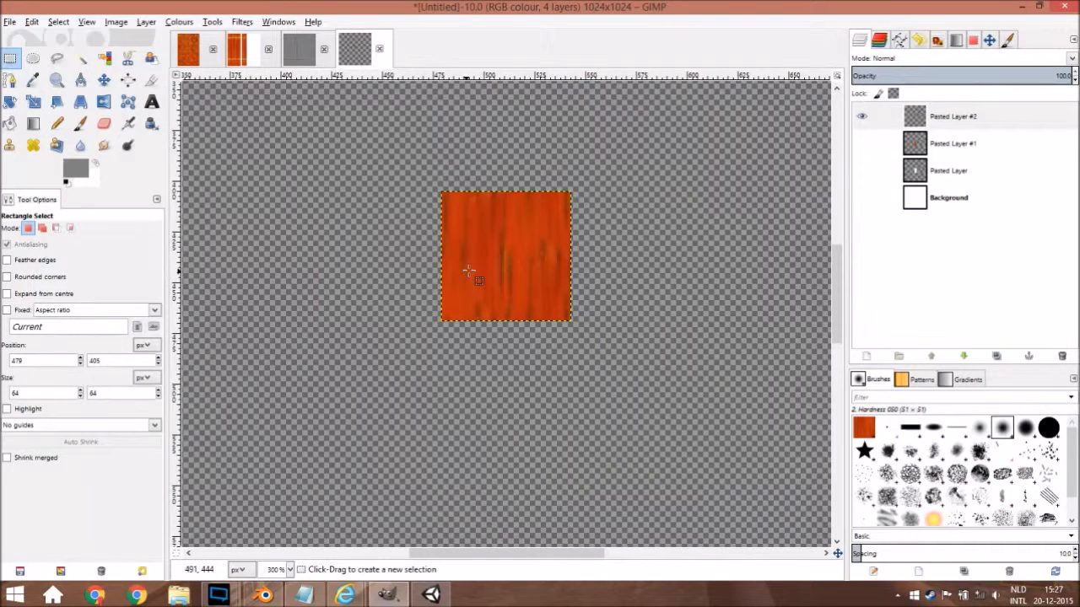
click(118, 22)
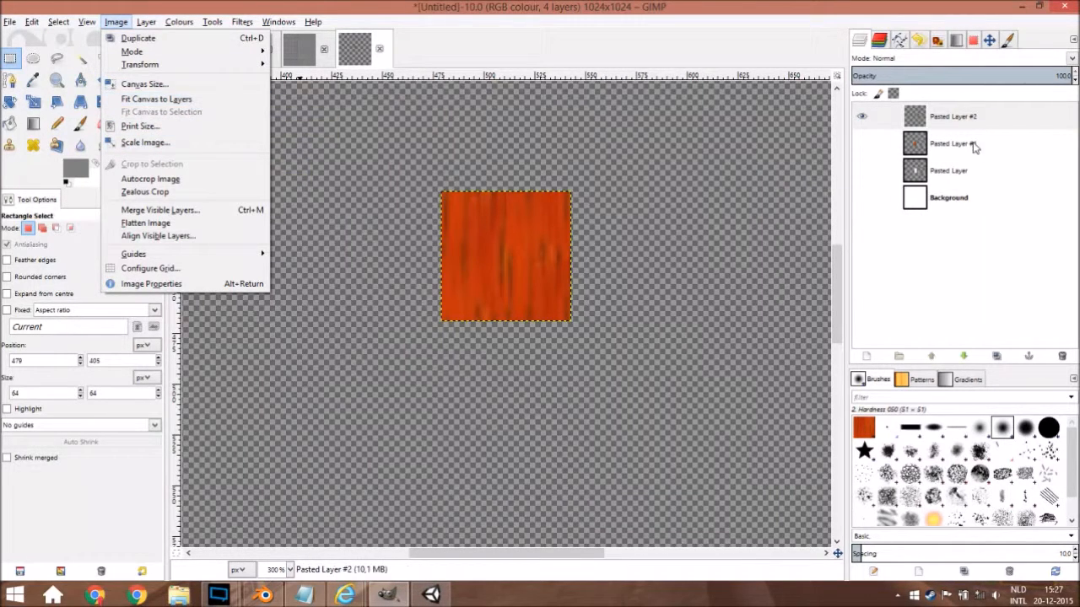
click(984, 216)
right_click(862, 206)
click(921, 323)
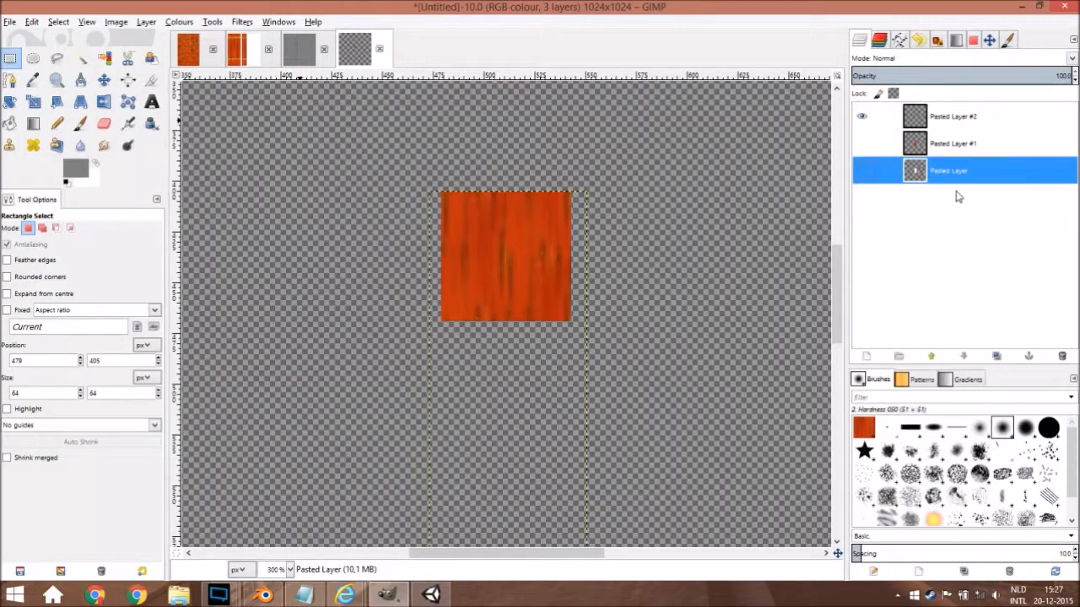
right_click(958, 178)
click(935, 295)
right_click(953, 151)
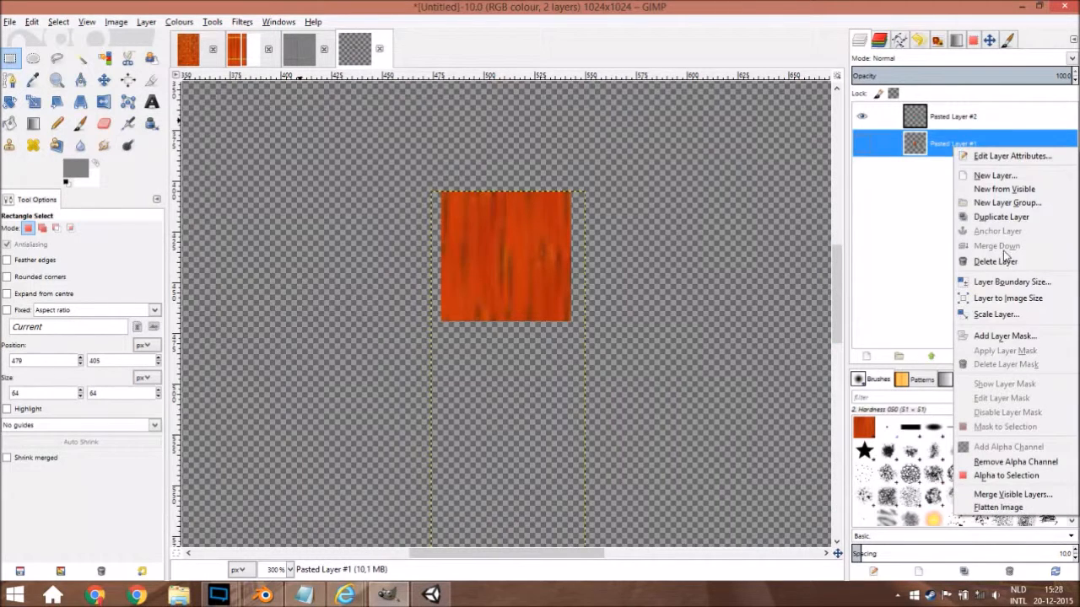
click(1005, 258)
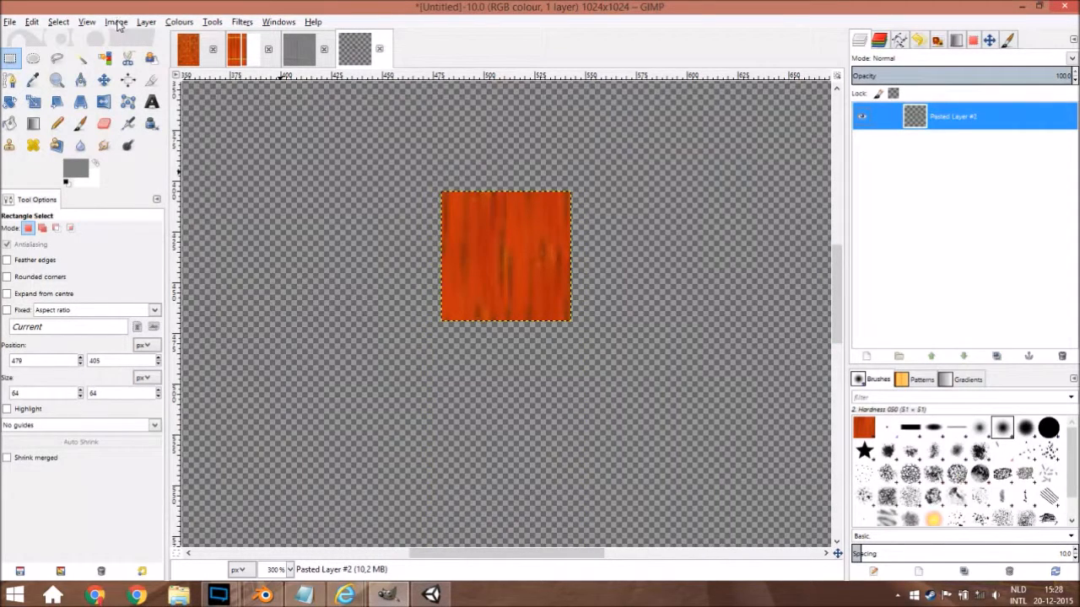
Step: Fit the canvas to the remaining 64 × 64 px grain square and check its edges up close
click(114, 22)
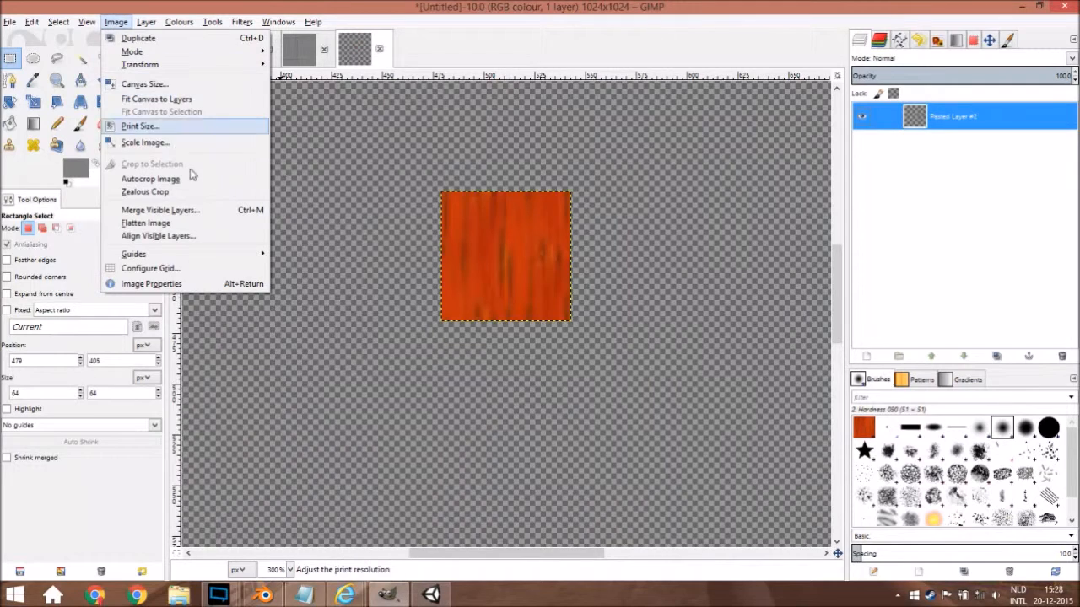
click(192, 105)
ctrl+scroll(564, 348, down, 2)
ctrl+scroll(564, 348, up, 3)
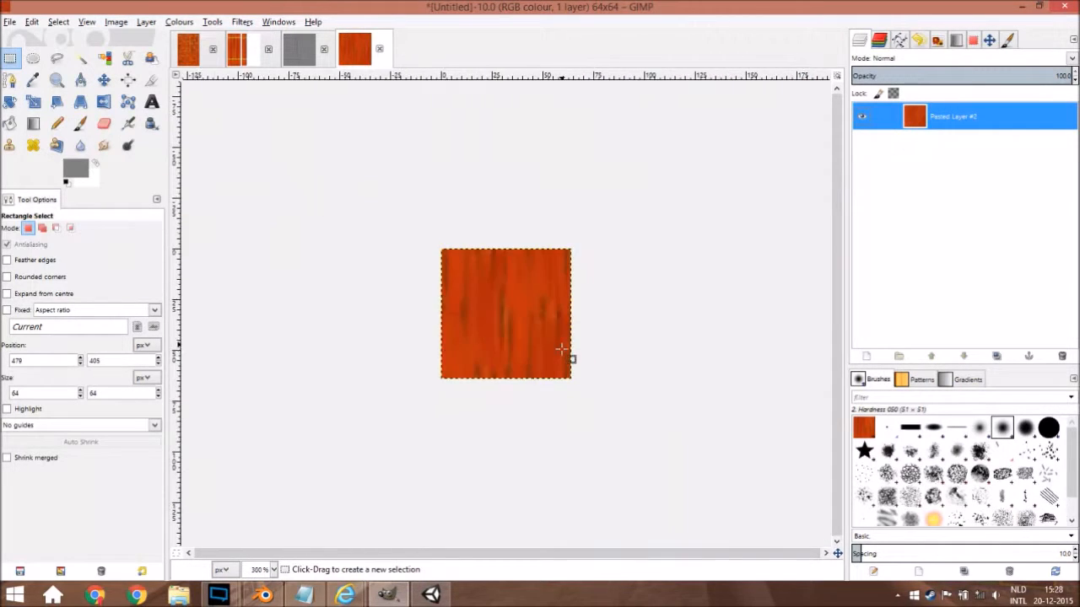
ctrl+scroll(579, 261, up, 2)
ctrl+scroll(642, 293, down, 2)
ctrl+scroll(646, 296, up, 2)
ctrl+scroll(646, 296, down, 1)
Step: Add a new layer above the grain square and fill it with the grey foreground colour using Bucket Fill
click(867, 356)
click(224, 340)
click(9, 101)
click(9, 123)
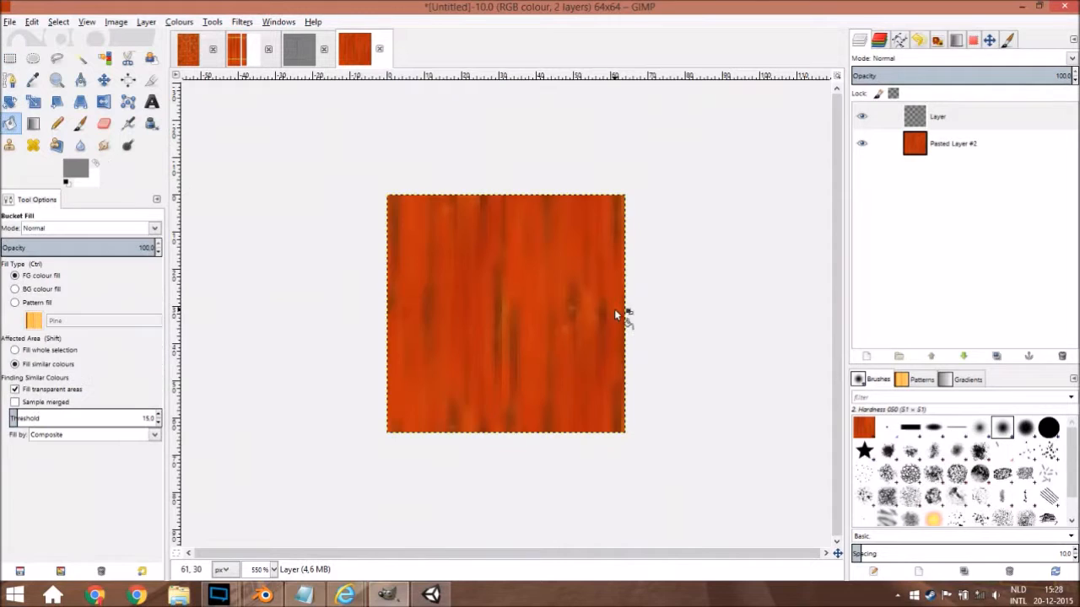
click(614, 309)
Step: Apply the Bump Map filter to the grey layer with Pasted Layer #2 as the bump map, linear type and depth 7
click(895, 147)
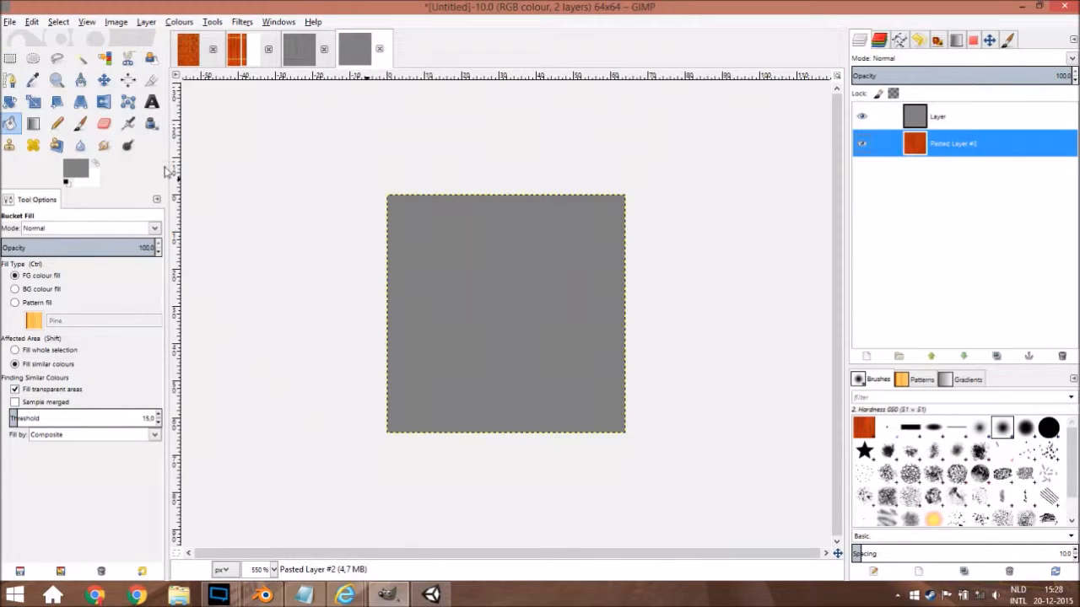
click(881, 117)
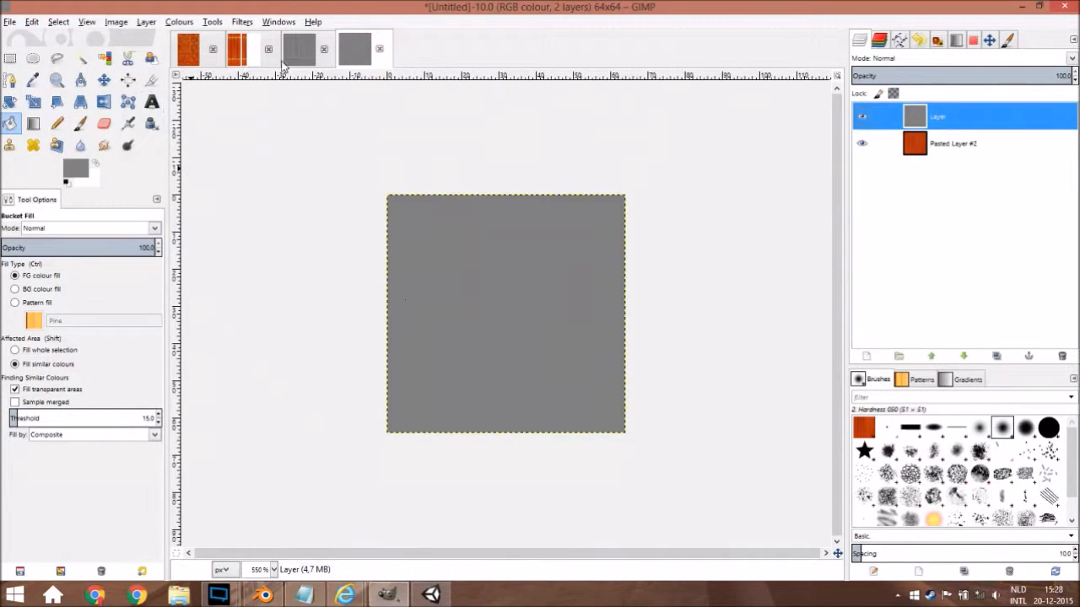
click(238, 24)
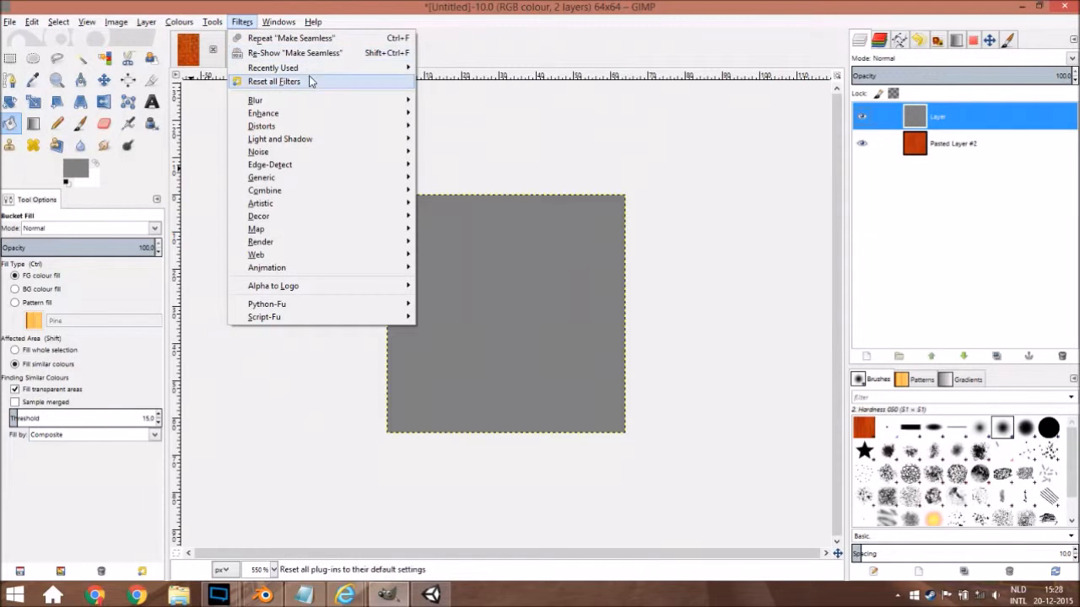
mouse_move(321, 67)
click(458, 80)
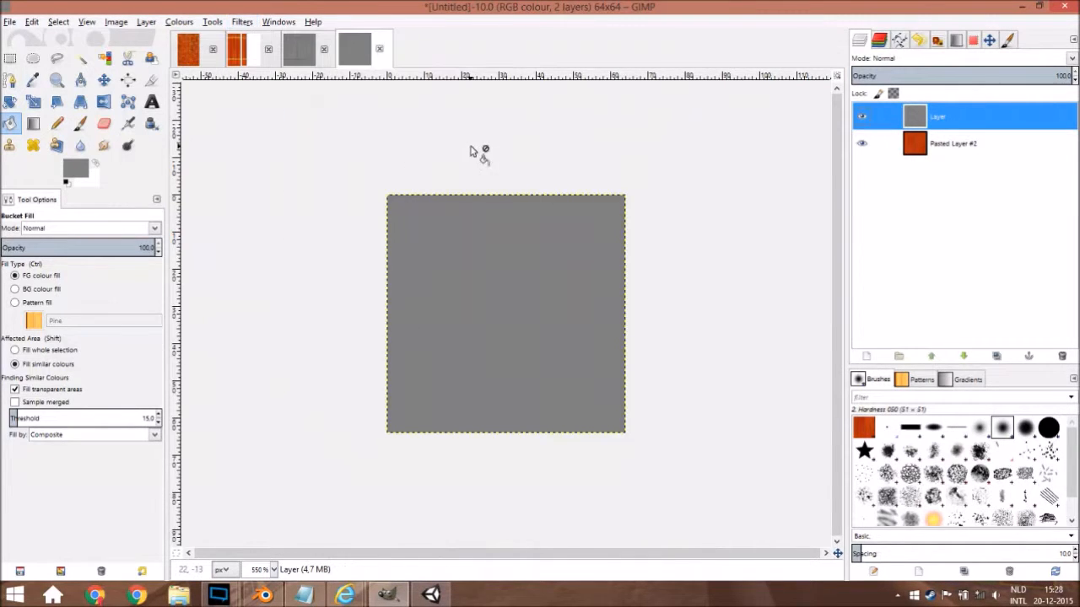
click(593, 196)
click(597, 236)
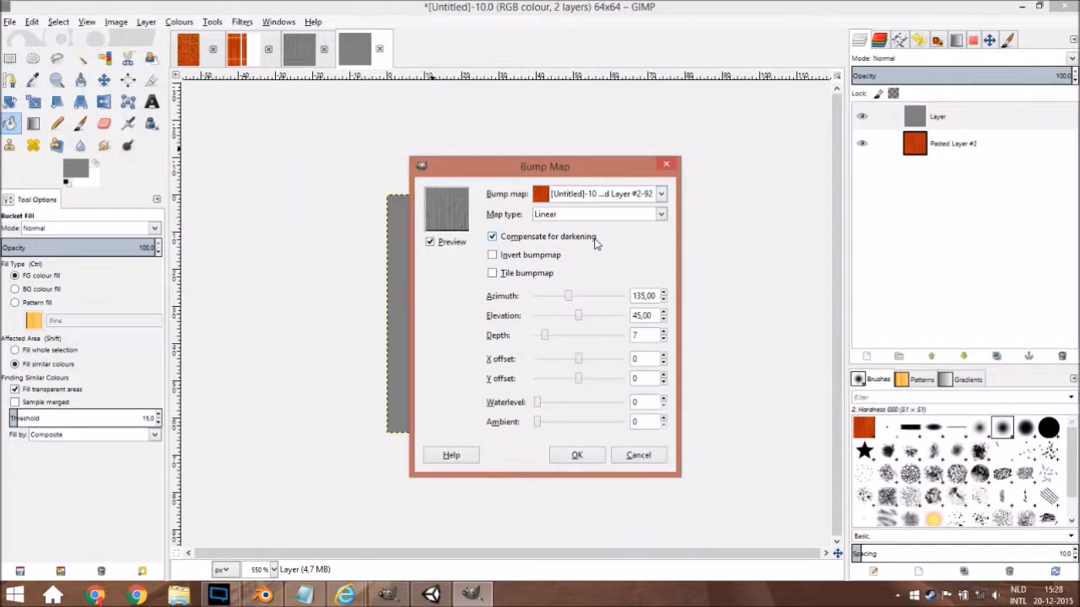
click(577, 453)
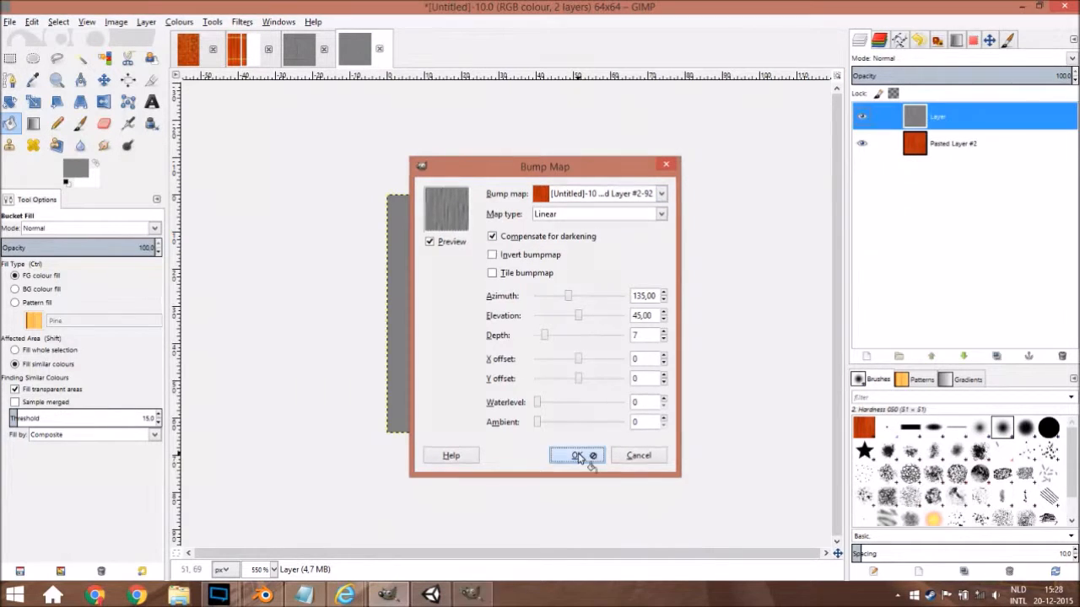
ctrl+scroll(566, 439, up, 1)
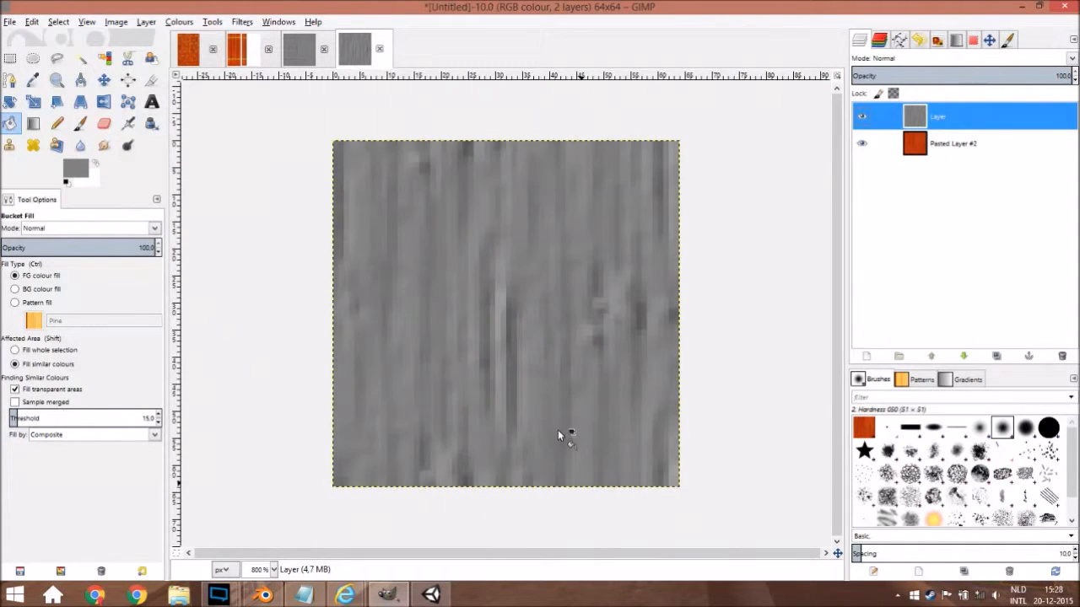
Step: Export the image as Bamboo_detail_NRM.png into the Unity project's Assets/models/Texture folder with the default PNG options
key(shift+ctrl+e)
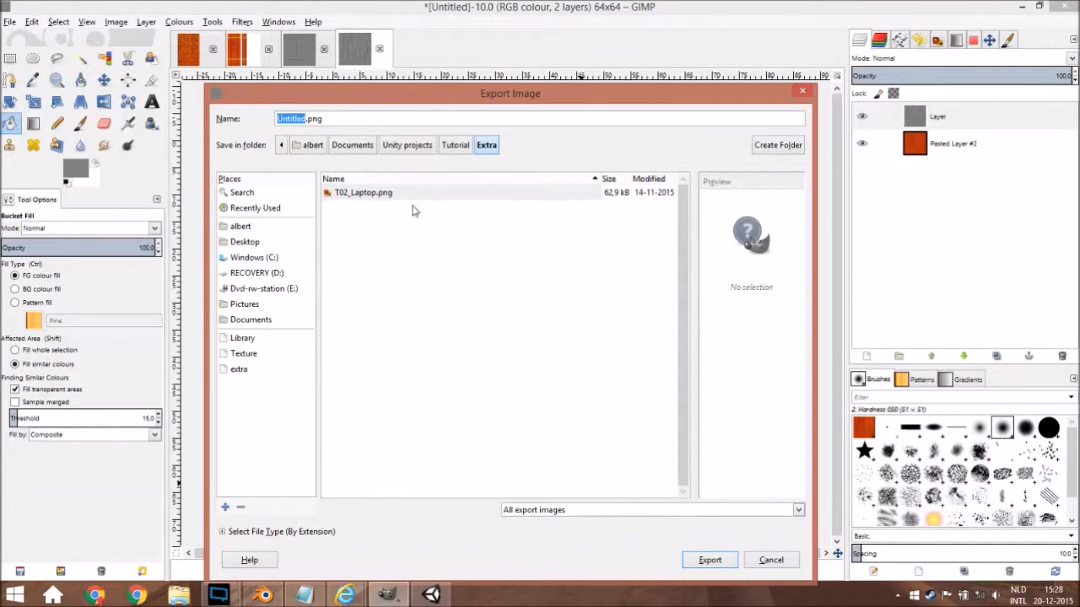
click(456, 145)
double_click(366, 196)
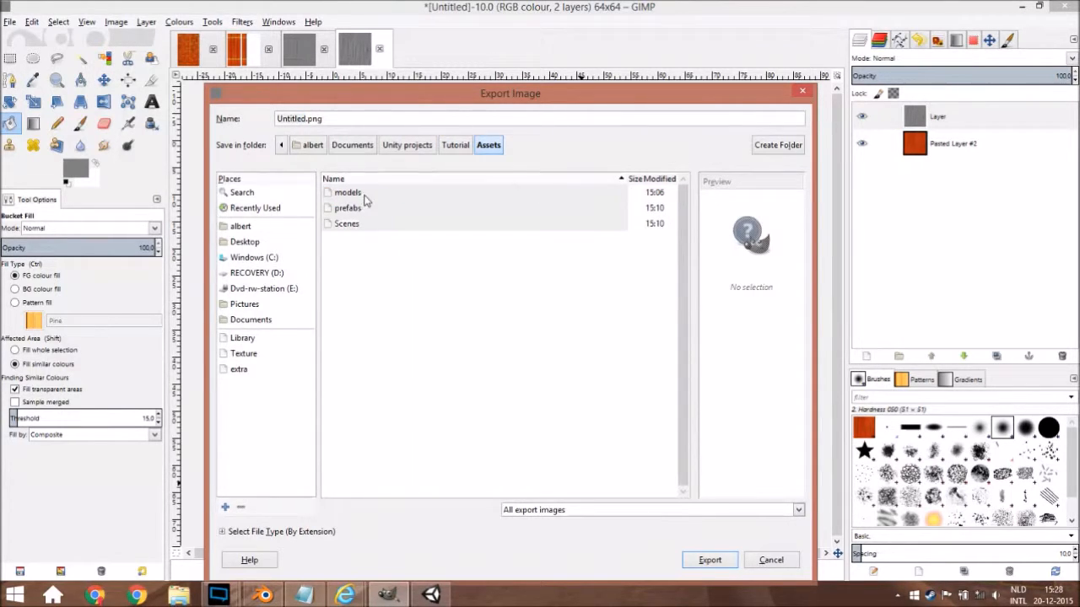
double_click(362, 193)
double_click(370, 263)
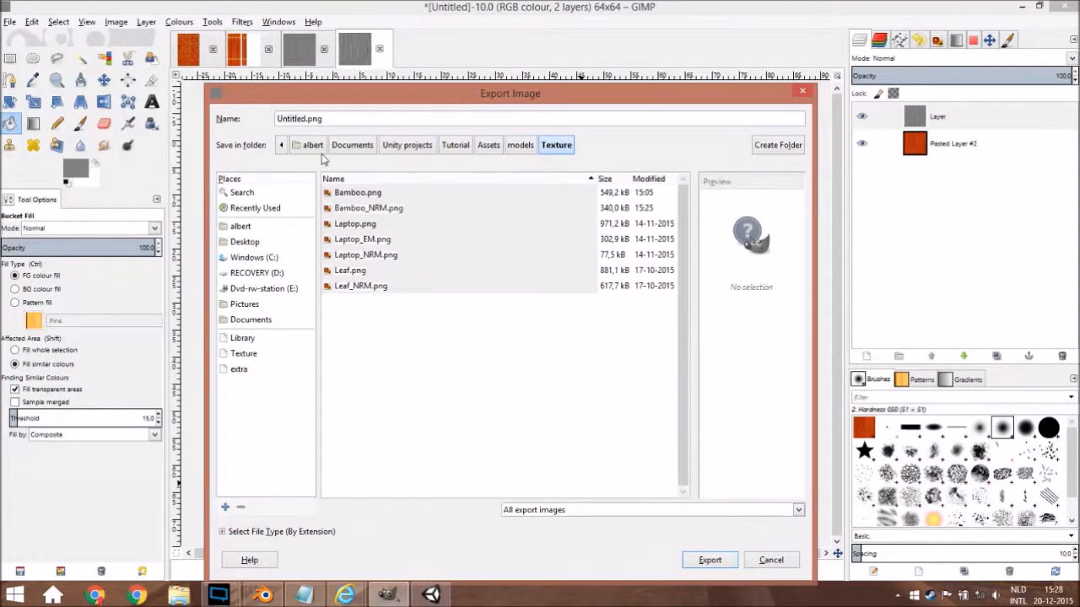
double_click(297, 119)
text(A)
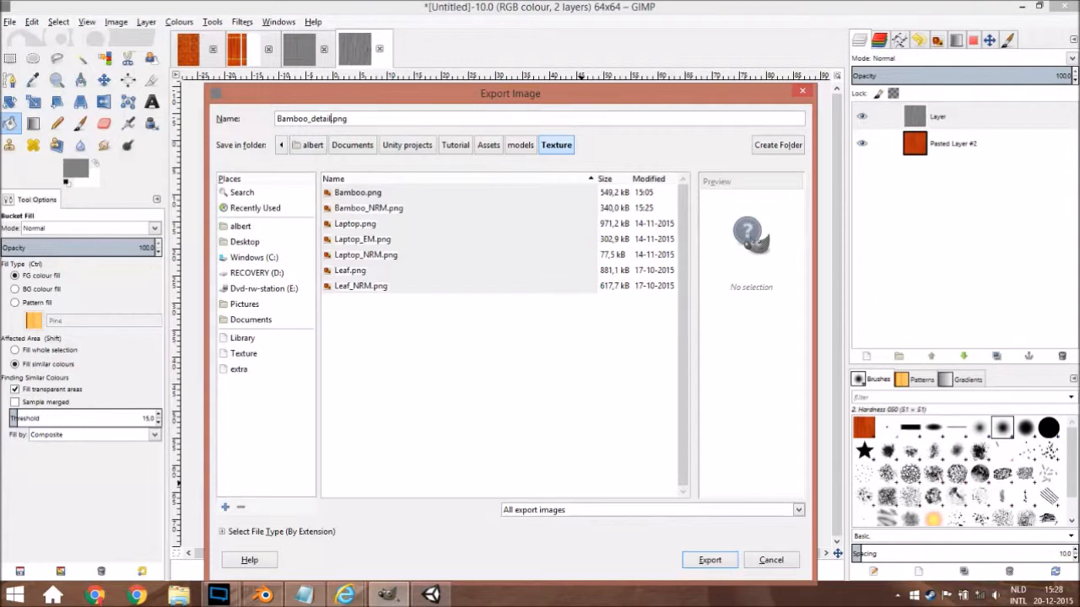
text(RM)
key(Return)
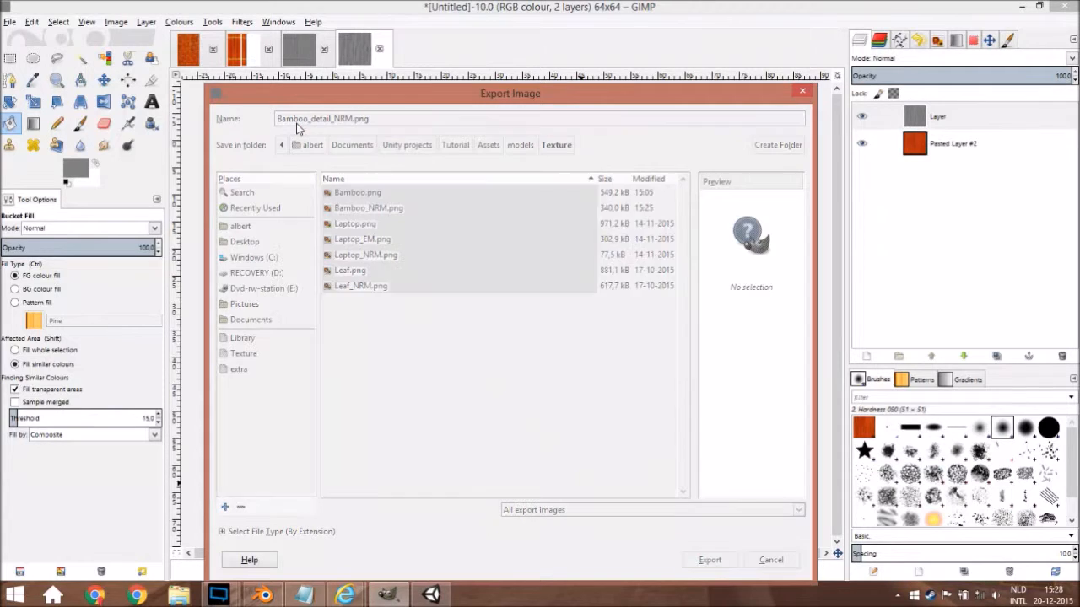
click(544, 424)
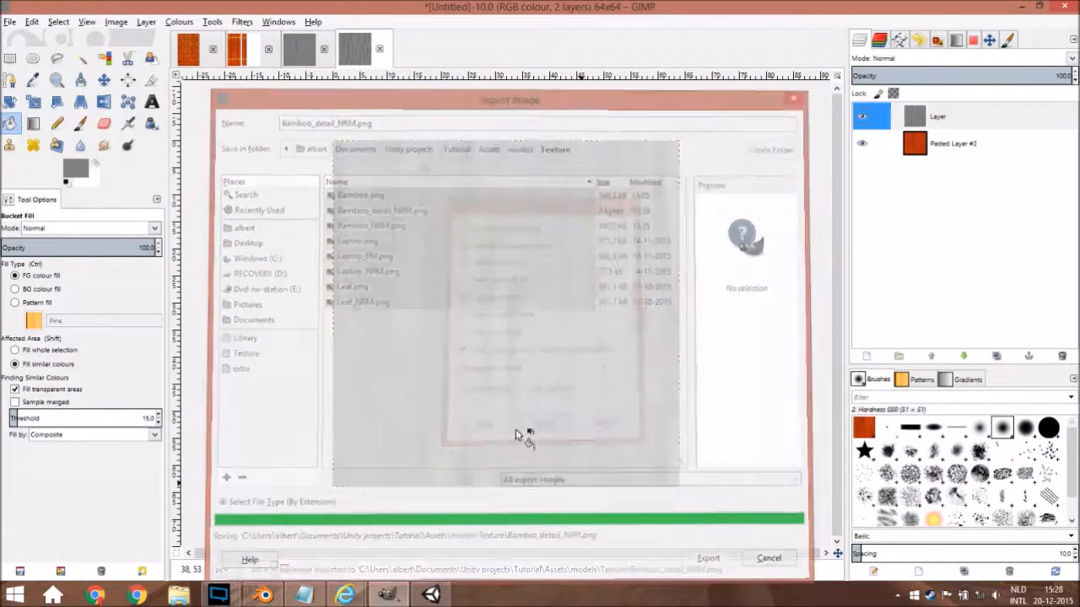
Step: Switch to Unity, assign Bamboo_detail_NRM as the Bamboo material's secondary normal map and fix its texture type to normal map
click(430, 595)
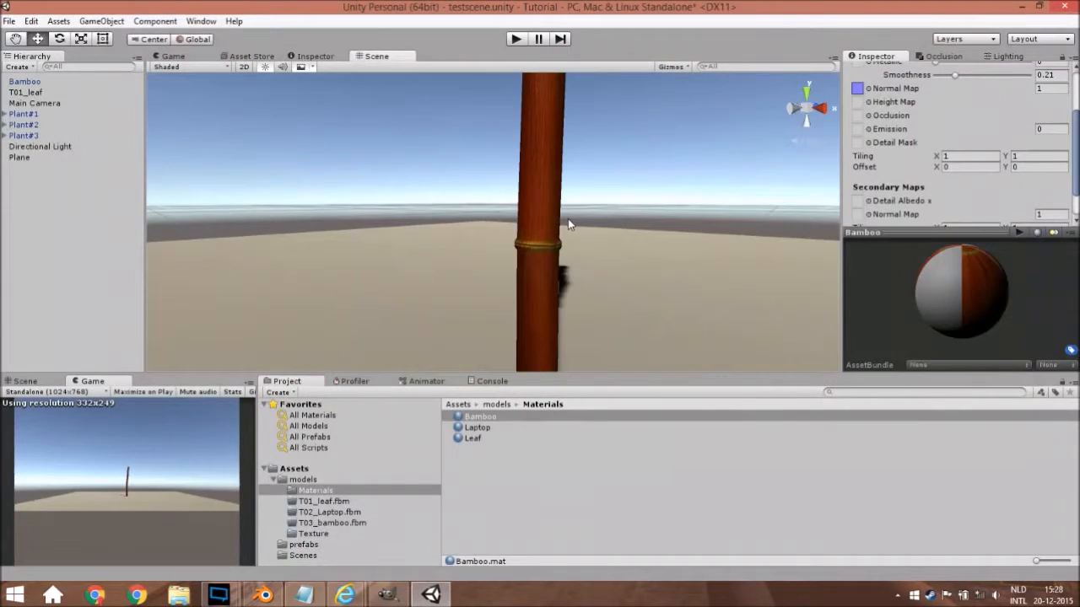
click(870, 214)
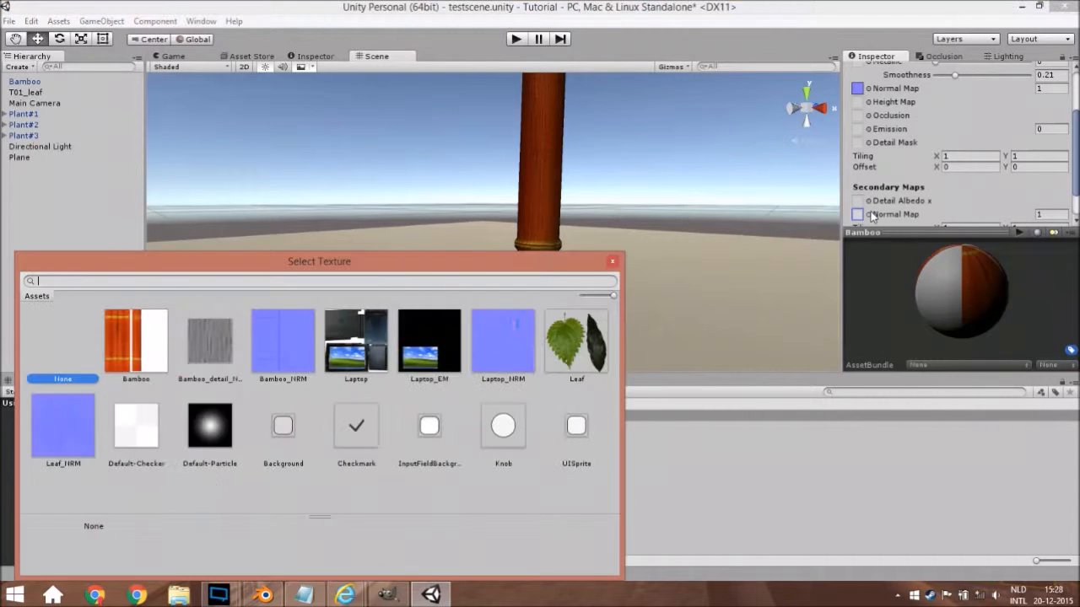
click(212, 343)
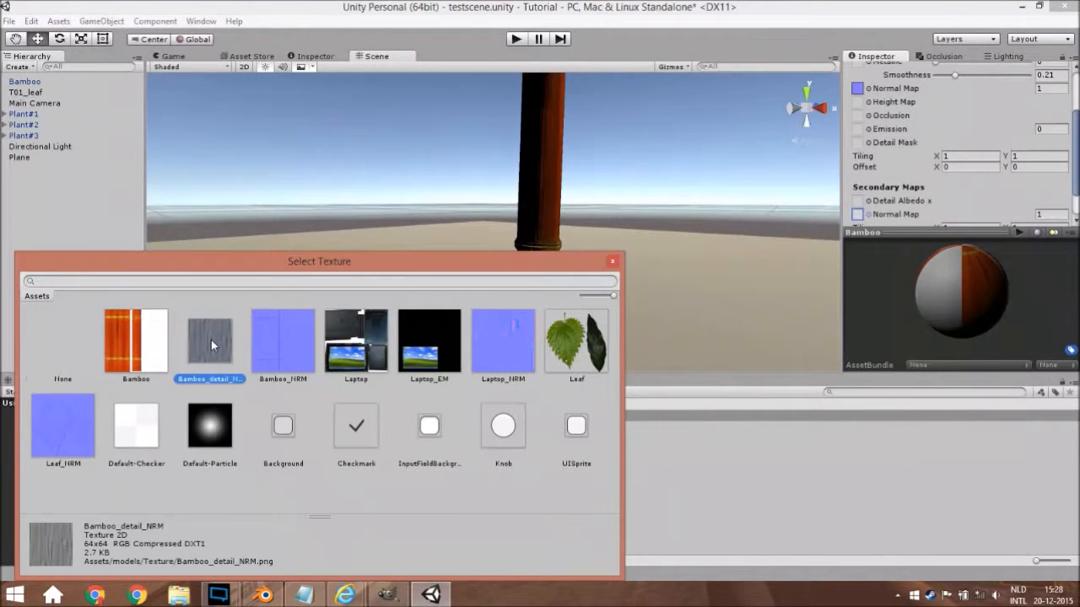
double_click(210, 340)
scroll(1018, 201, down, 3)
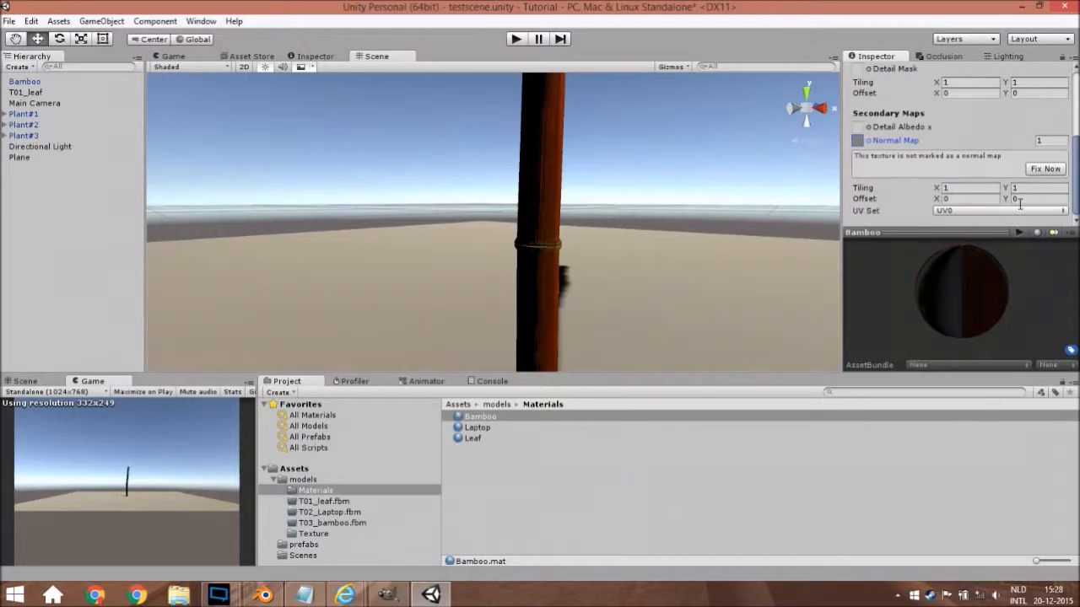
click(1045, 169)
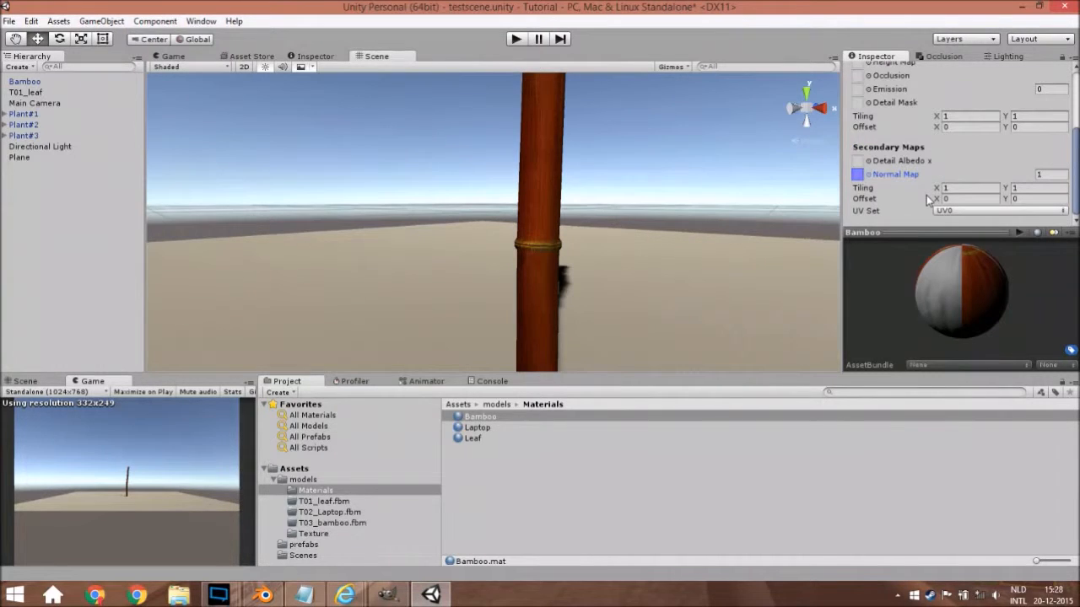
Step: Try a secondary map tiling of 0.001 in X and Y and check the bamboo surface up close
click(956, 189)
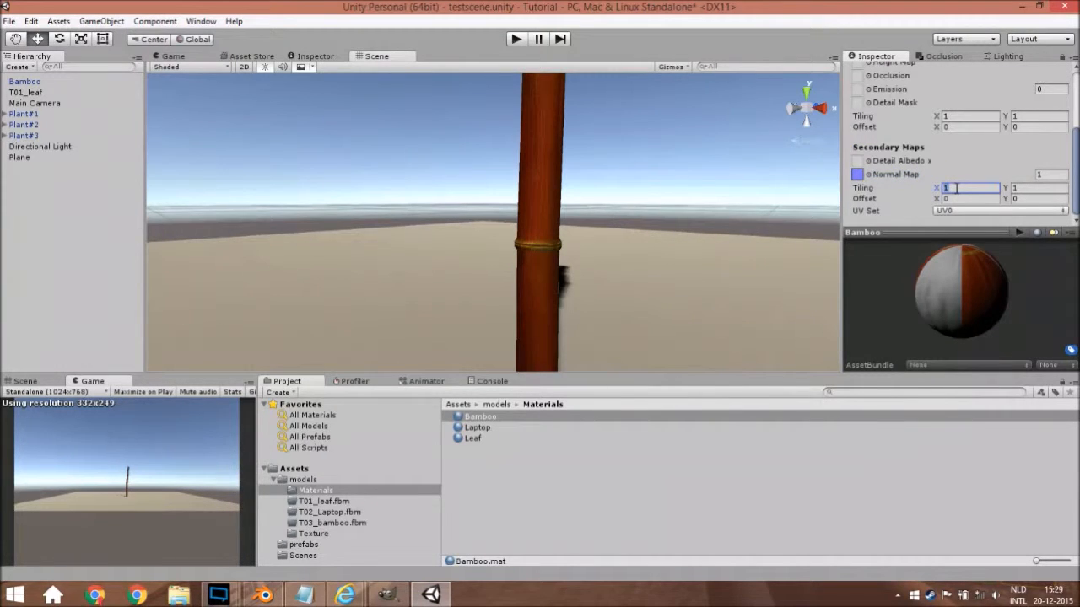
key(BackSpace)
text(.001)
key(Tab)
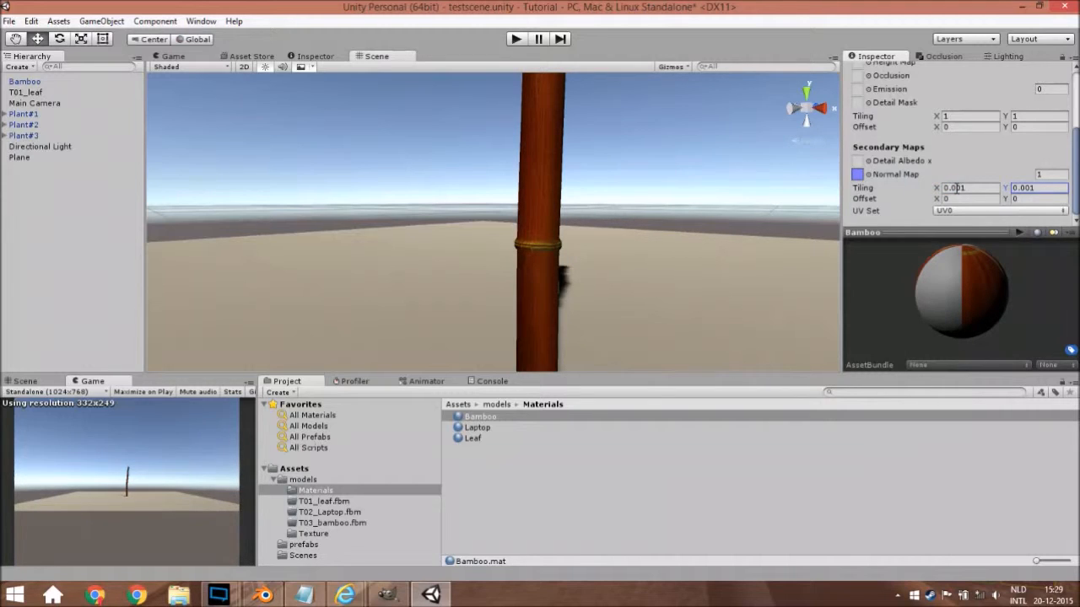
scroll(510, 230, up, 5)
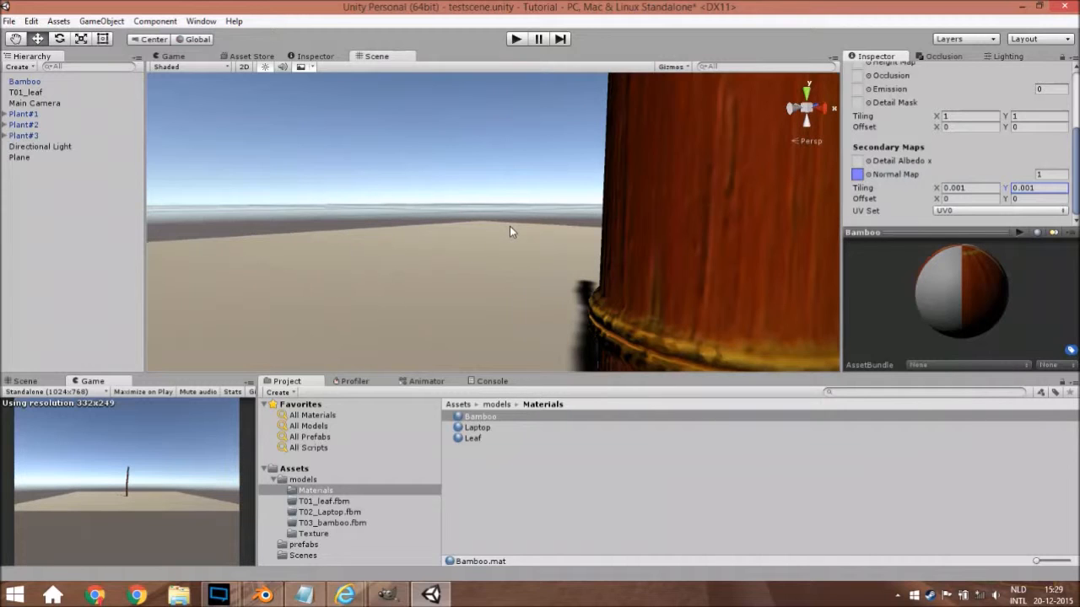
scroll(508, 224, down, 5)
Step: Try secondary map tilings of 10 and 100 on the Bamboo material and compare the surface detail
click(982, 191)
text(10)
key(Tab)
text(1)
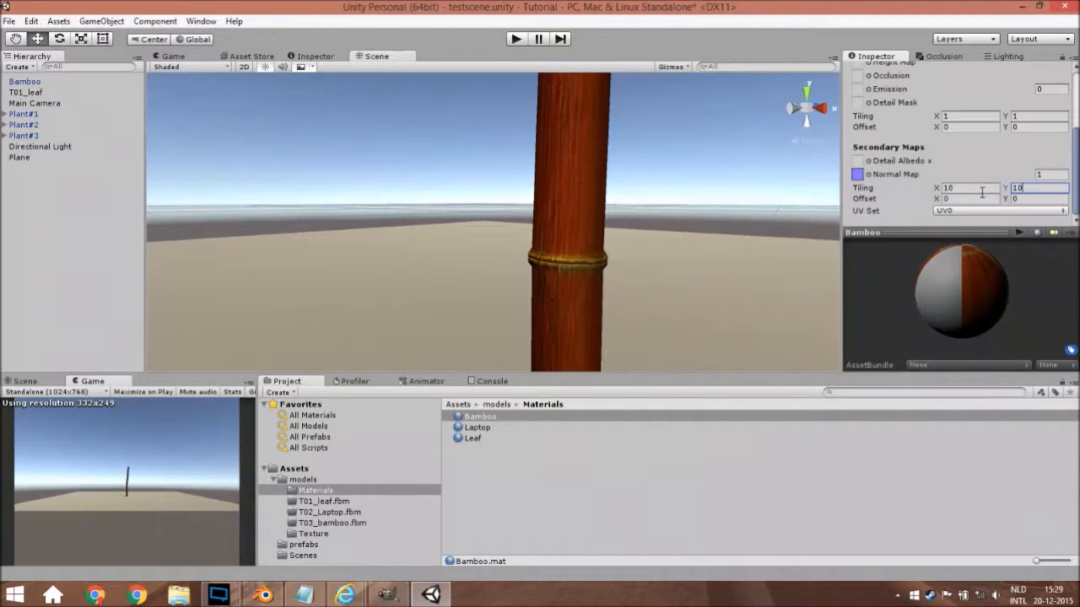
click(977, 192)
text(100)
key(Tab)
scroll(654, 186, up, 5)
Step: Set the secondary map tiling to 50 in X and Y and check the stalk from further away
click(956, 189)
text(50)
key(Tab)
text(50)
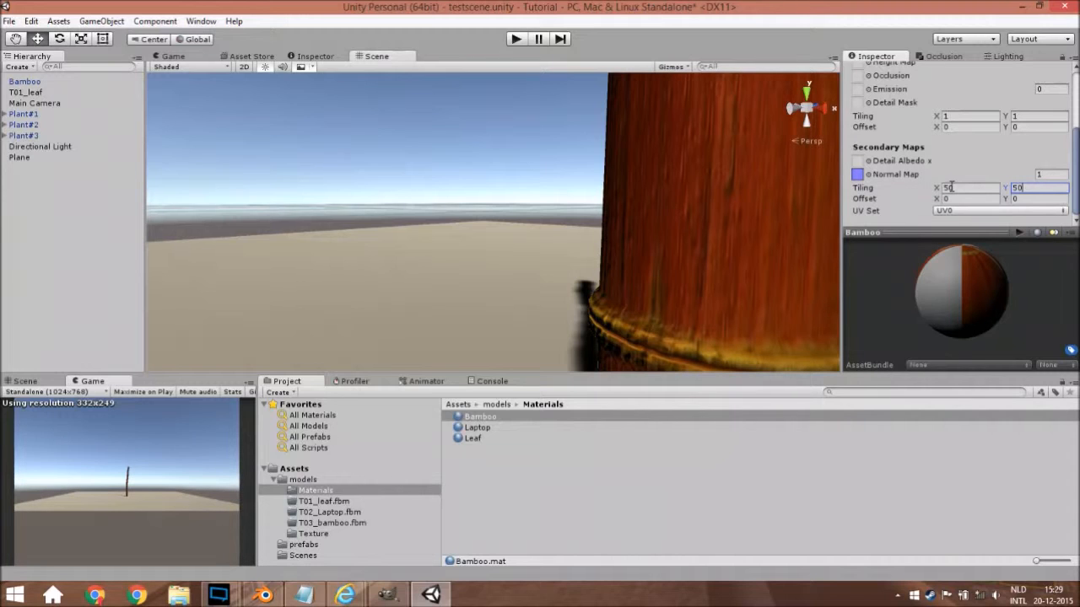
scroll(610, 135, down, 3)
alt+drag(593, 236, 601, 244)
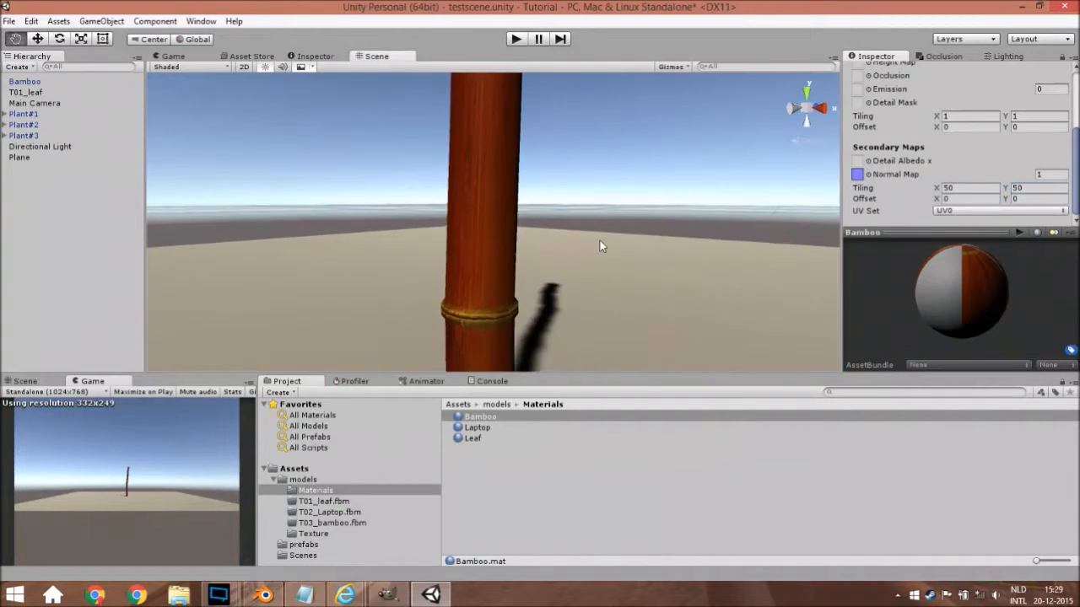
Step: Try a secondary normal map strength of -0.98, restore it to 1 and compare the bamboo at different distances
drag(1031, 174, 958, 173)
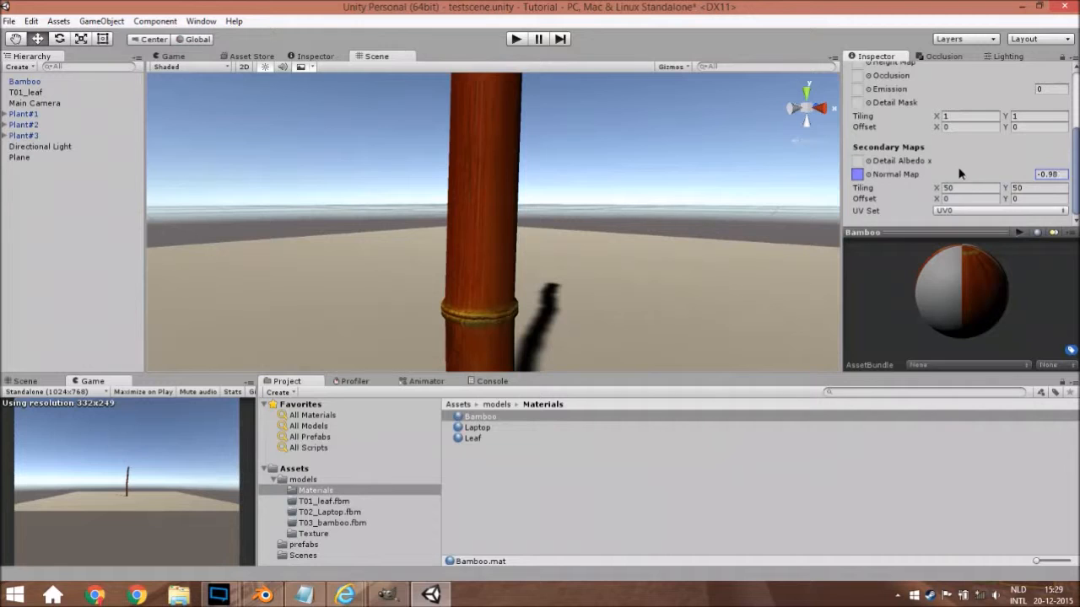
drag(720, 179, 974, 183)
scroll(412, 176, down, 3)
scroll(410, 176, up, 3)
scroll(409, 176, down, 4)
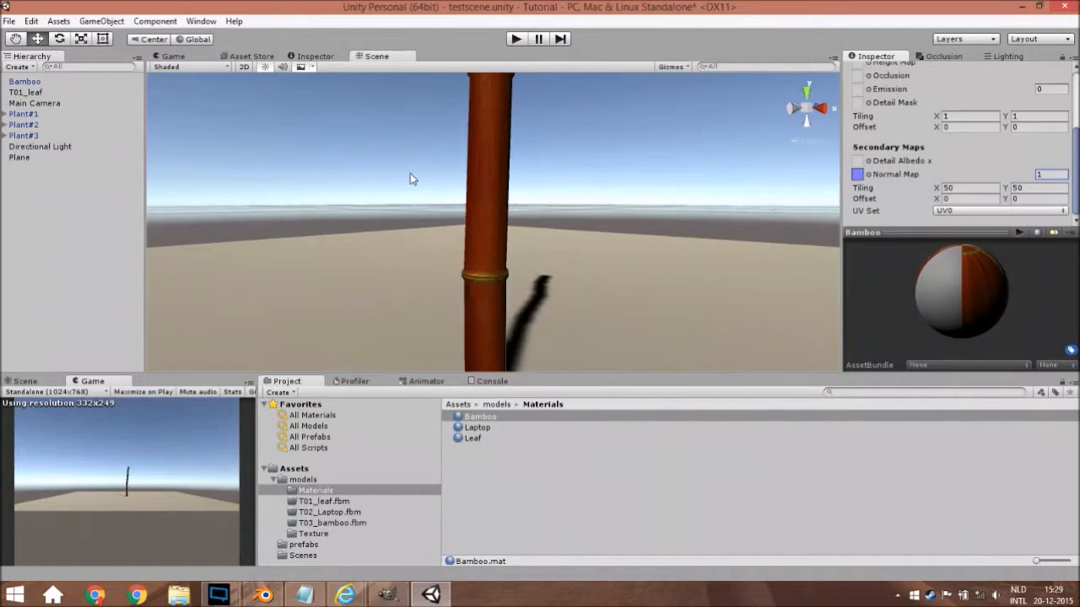
middle_drag(405, 187, 411, 233)
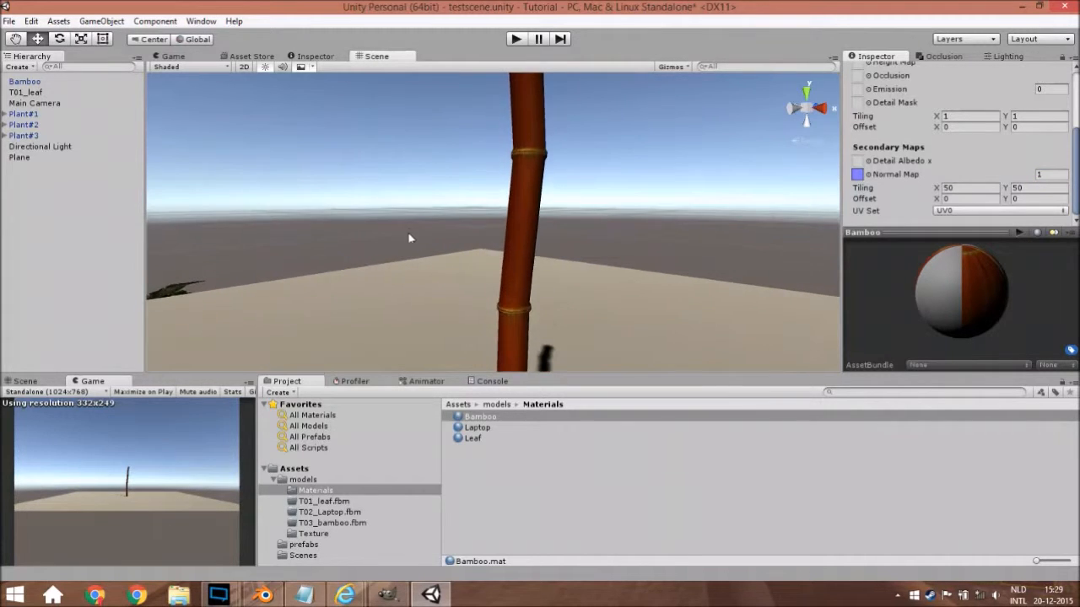
Step: Switch to GIMP, hide the grey layer and export the orange bamboo texture as Bamboo_detail.png in the Texture folder
scroll(412, 233, up, 1)
scroll(413, 237, up, 2)
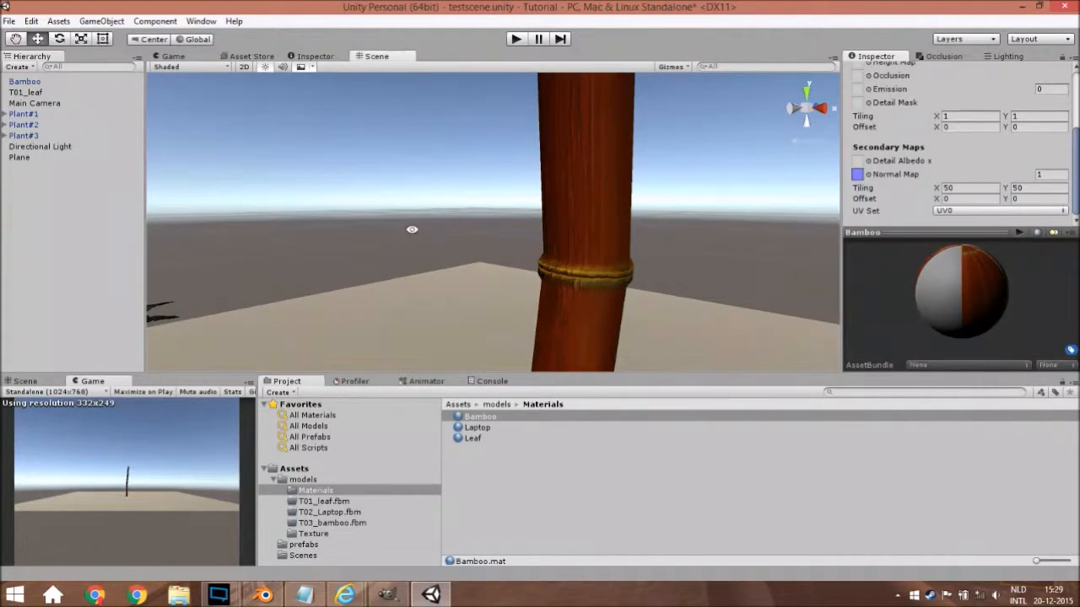
key(alt+Tab)
click(861, 119)
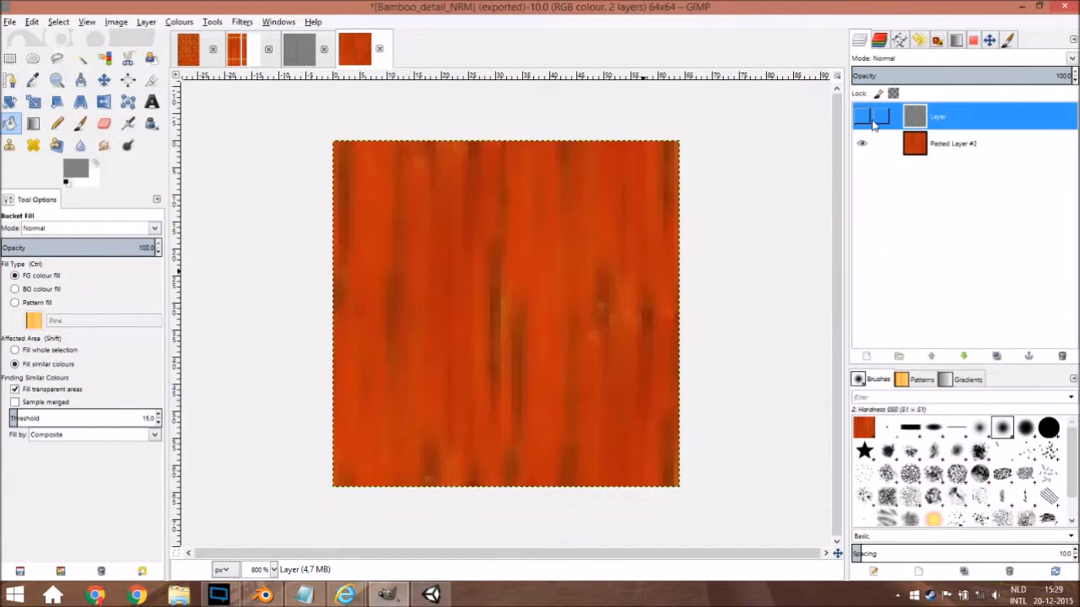
click(9, 21)
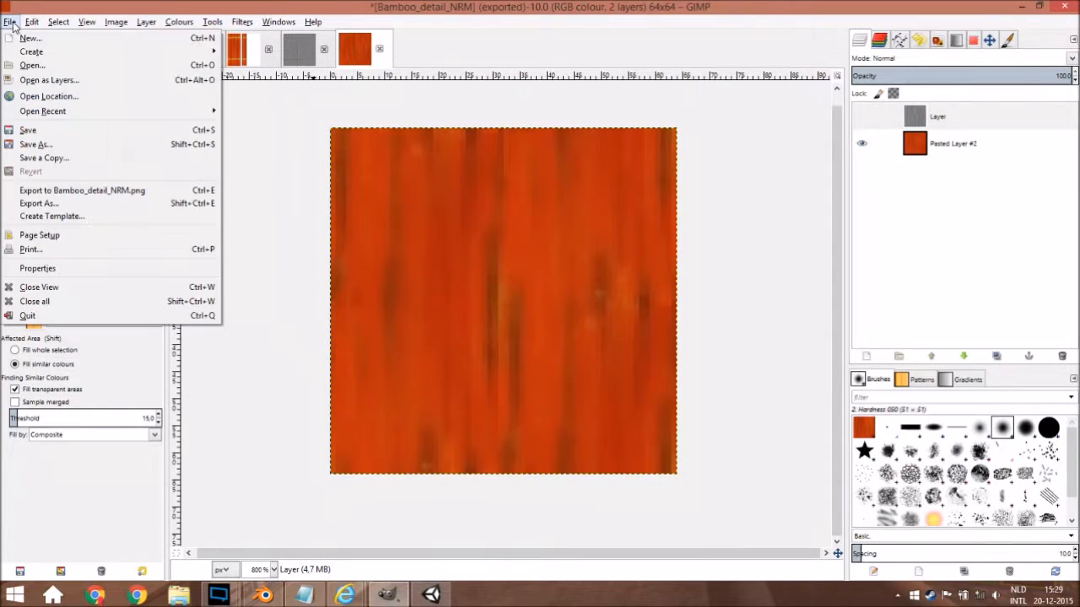
click(71, 202)
double_click(344, 119)
key(BackSpace)
key(BackSpace)
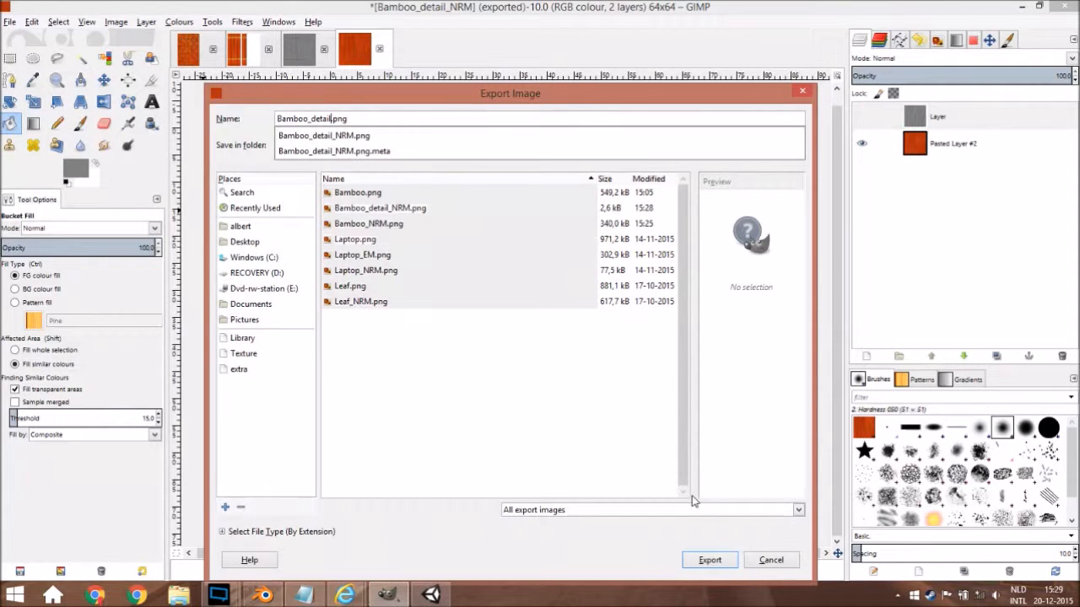
click(710, 560)
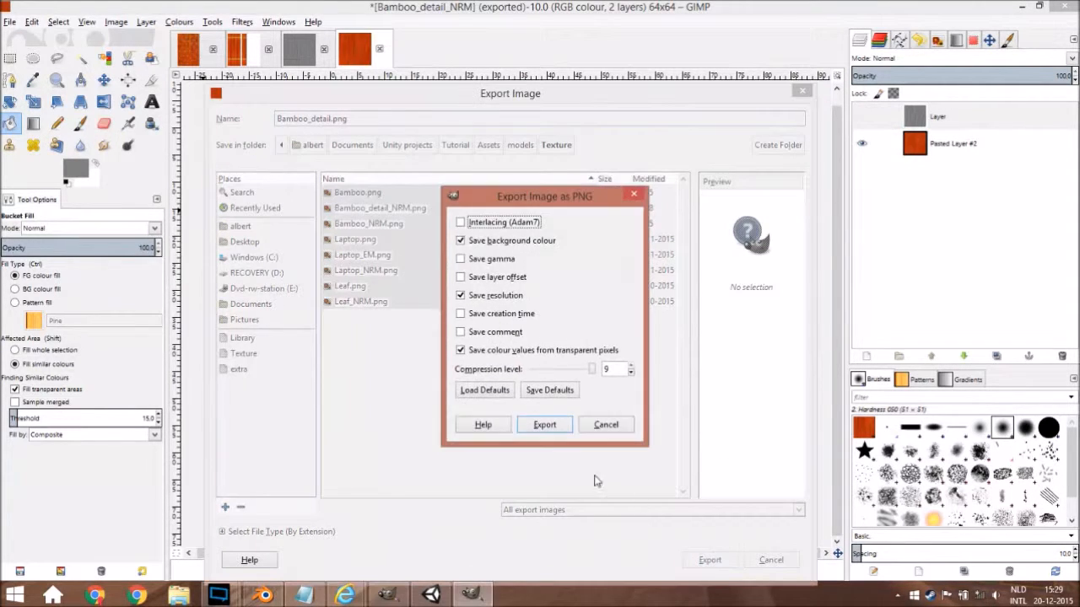
click(555, 426)
Step: Switch to Unity, assign Bamboo_detail as the Bamboo material's Detail Albedo and check the stalk at different distances
click(431, 595)
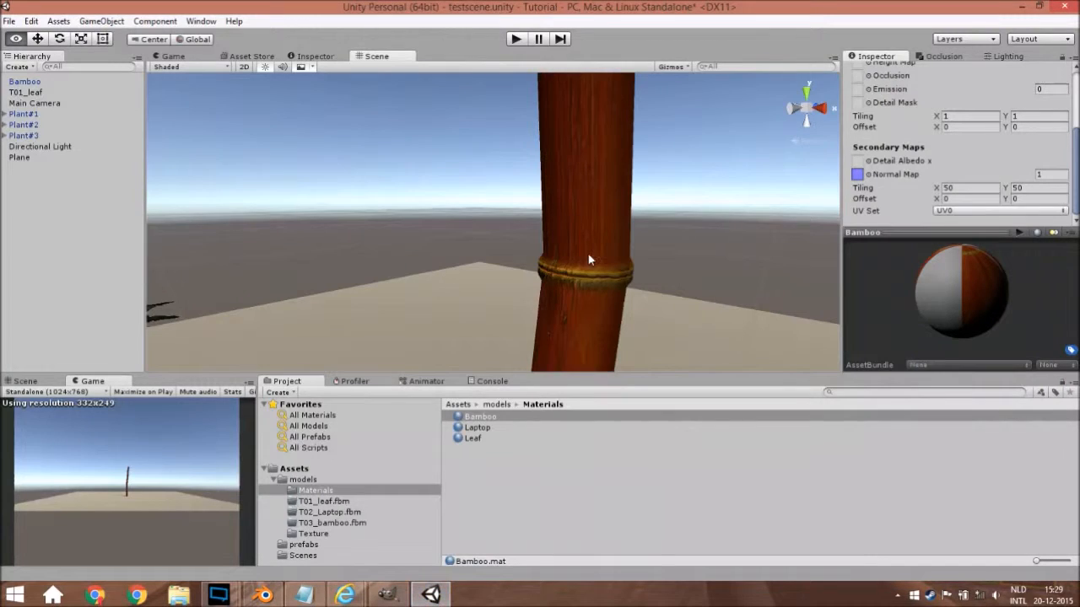
click(868, 161)
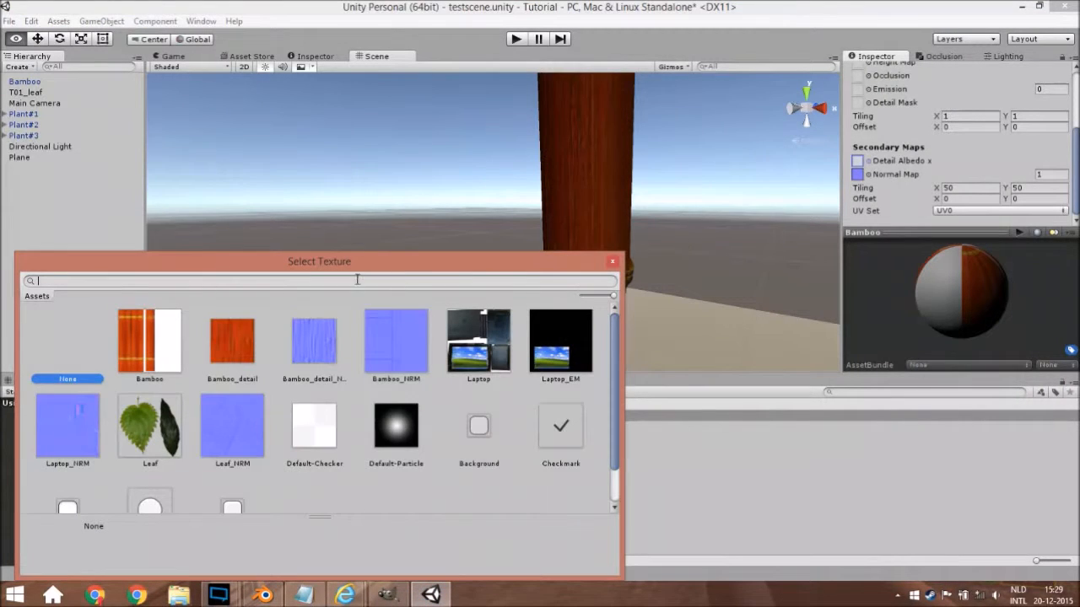
click(250, 358)
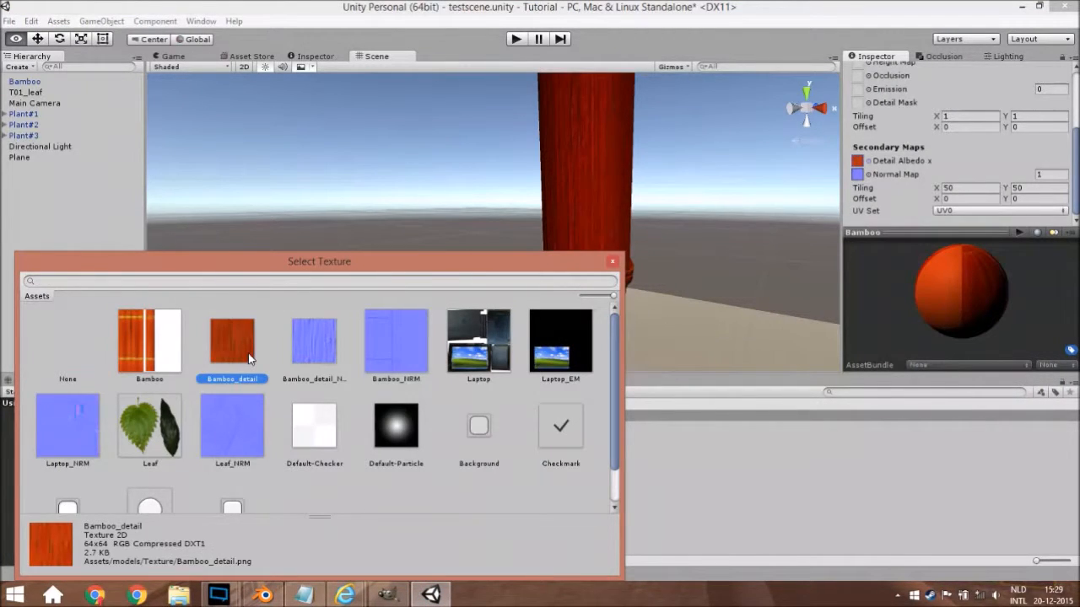
double_click(250, 358)
scroll(511, 264, down, 10)
scroll(512, 268, up, 3)
scroll(513, 269, up, 3)
scroll(513, 269, down, 6)
scroll(513, 269, up, 6)
scroll(512, 265, down, 5)
scroll(940, 138, up, 4)
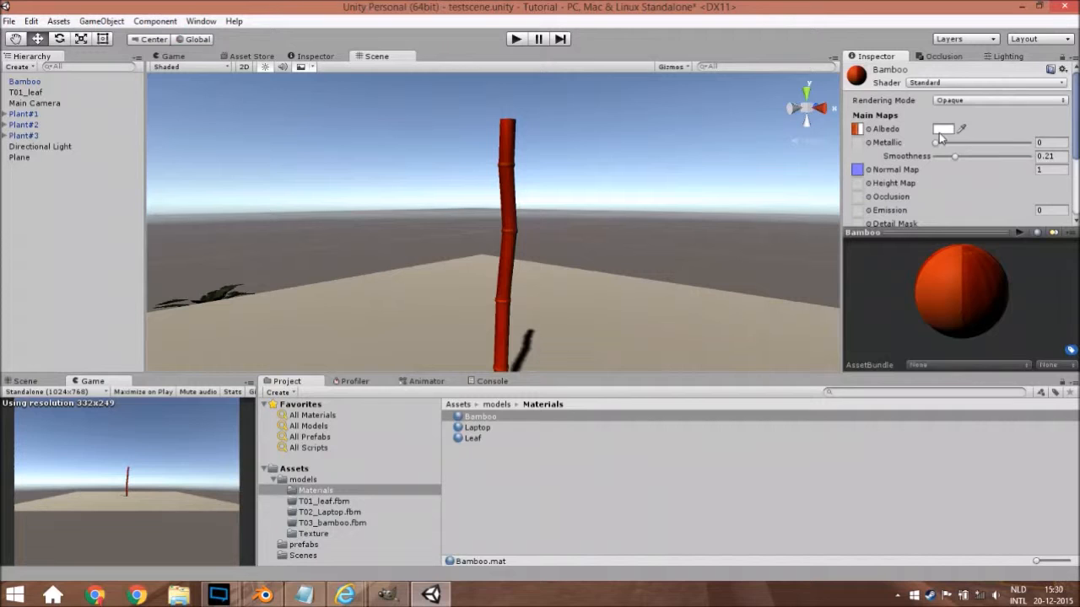
key(alt+Tab)
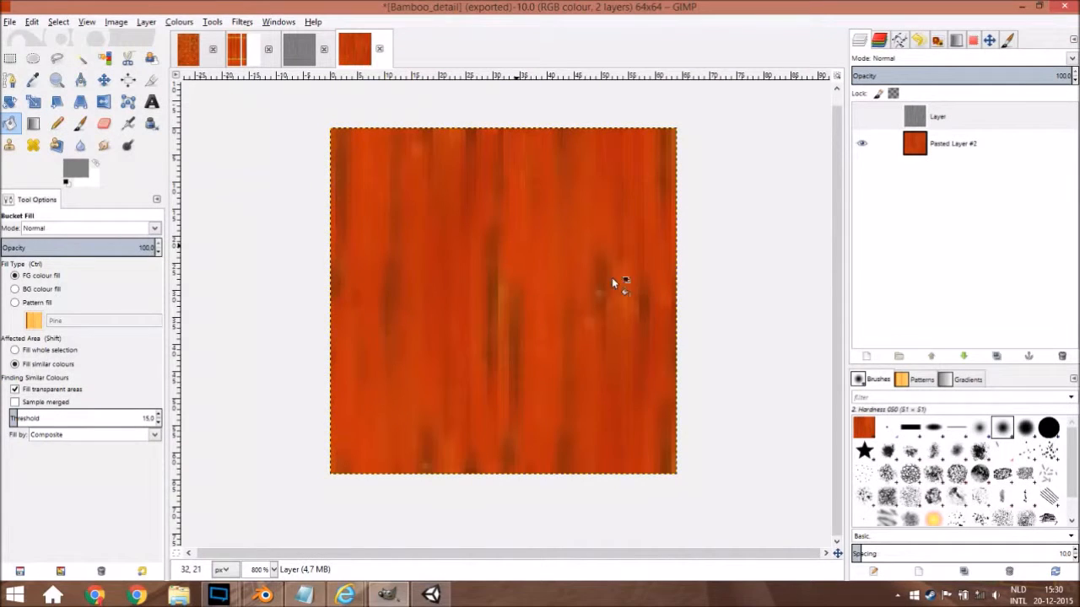
click(180, 22)
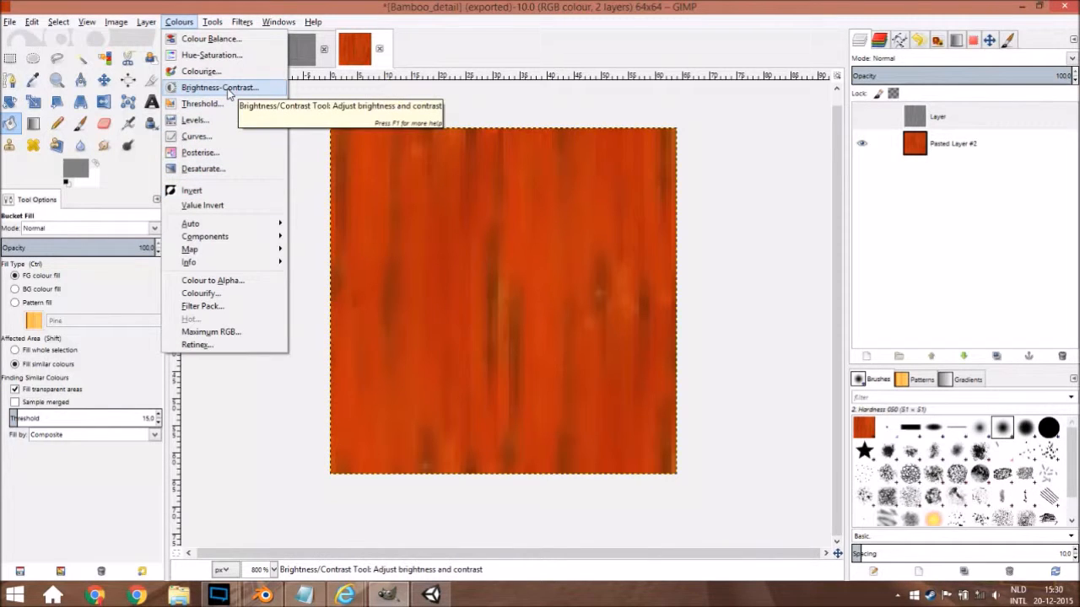
click(202, 169)
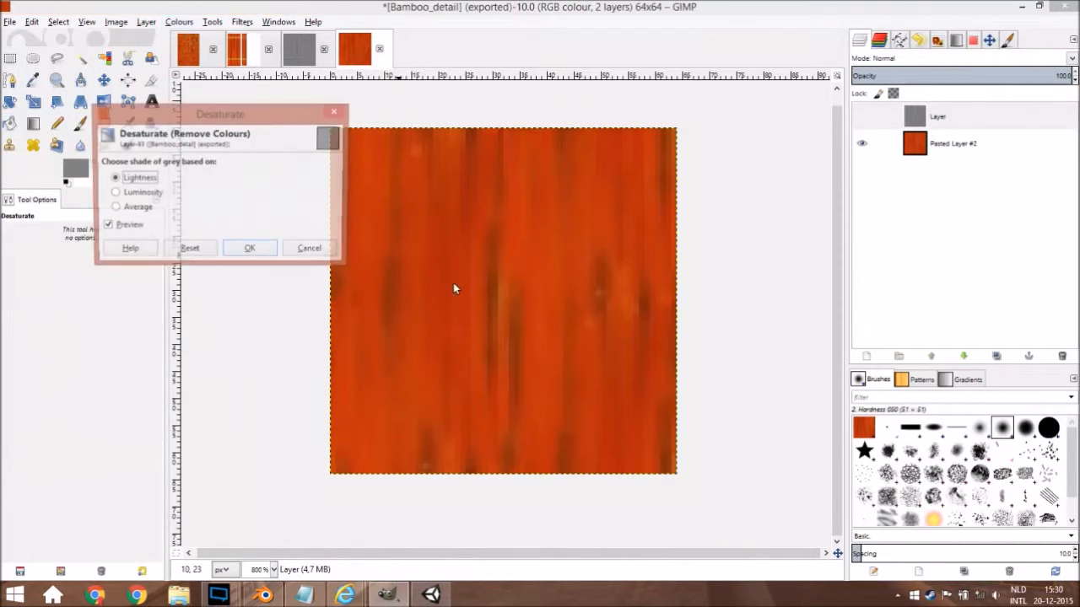
click(132, 198)
click(135, 207)
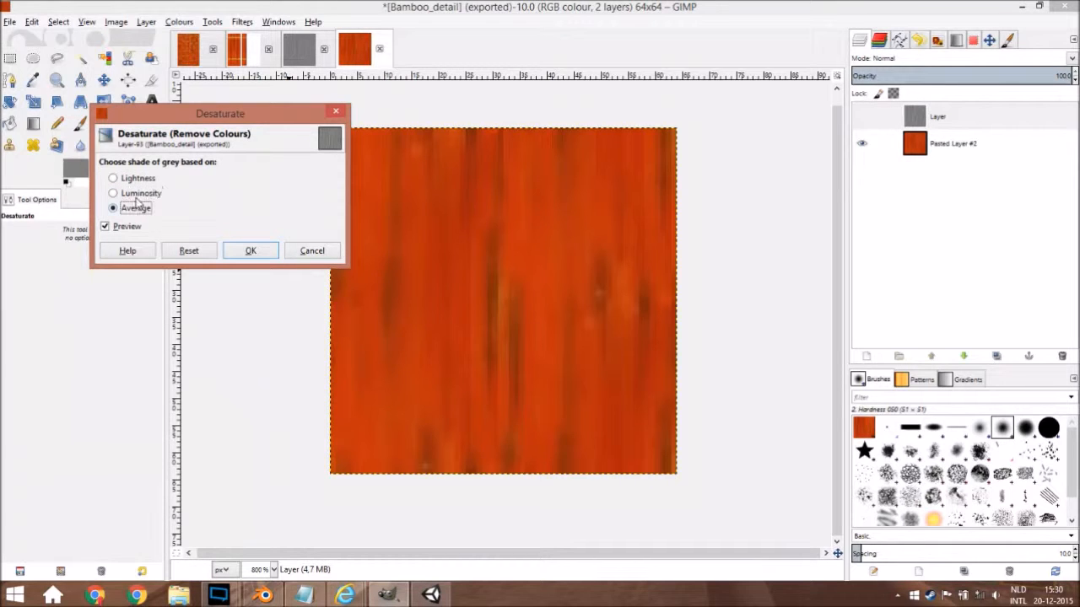
click(335, 111)
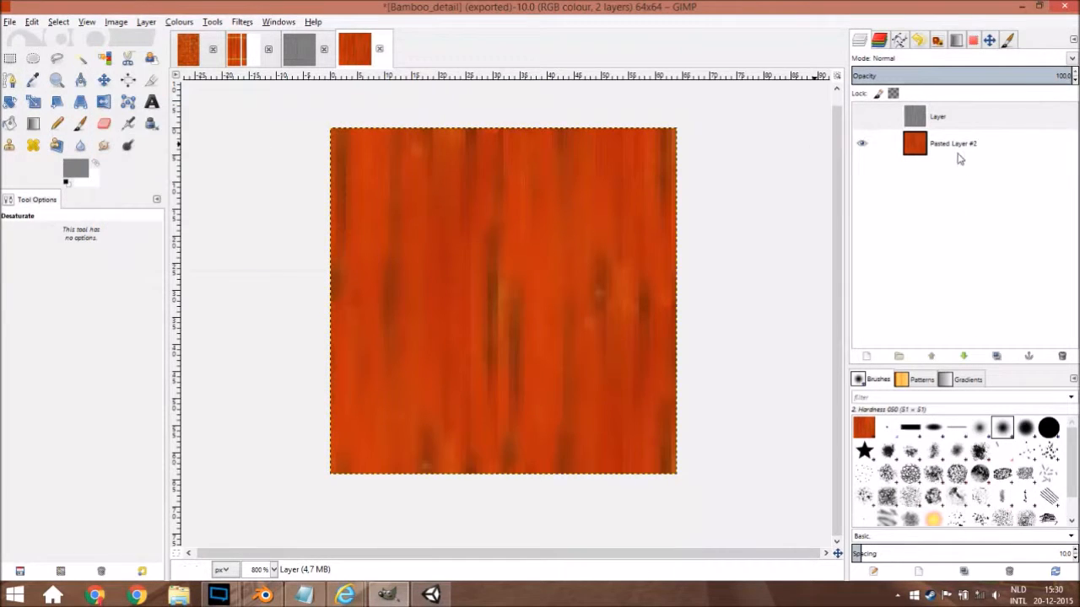
click(958, 145)
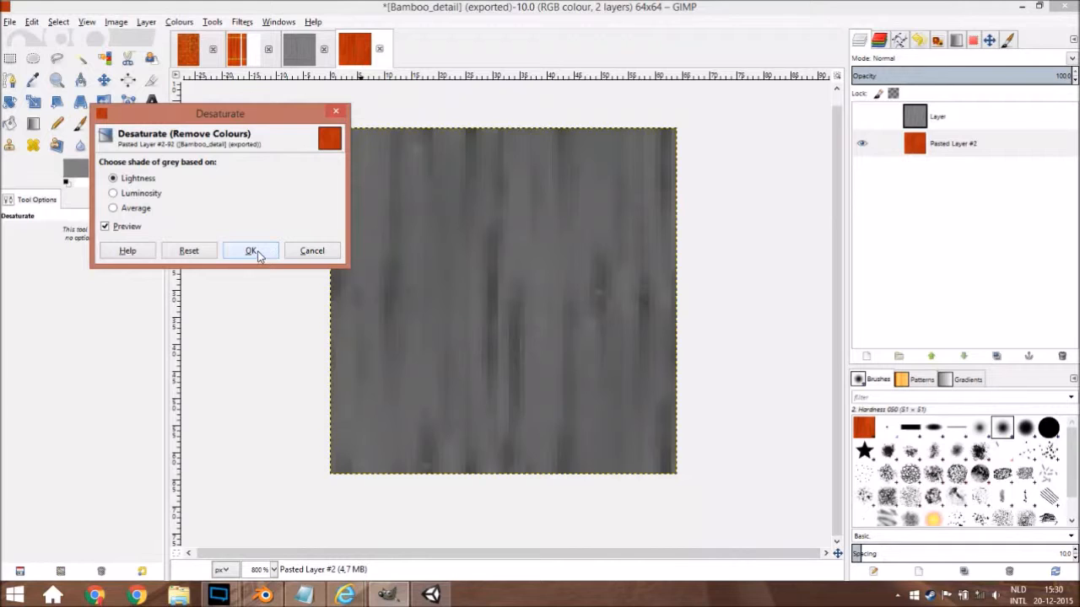
click(140, 210)
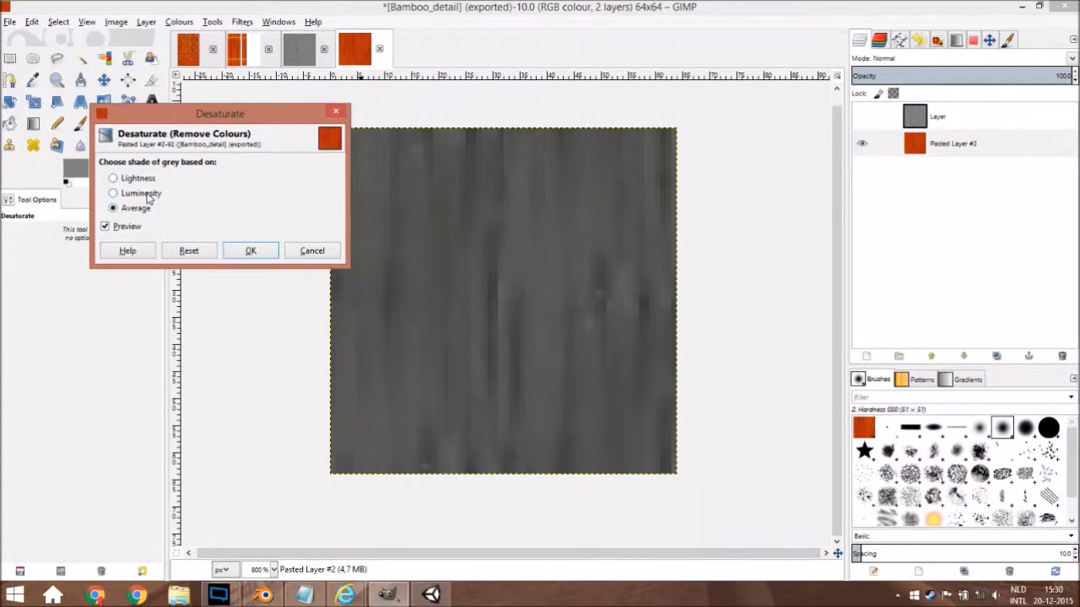
click(142, 193)
click(310, 250)
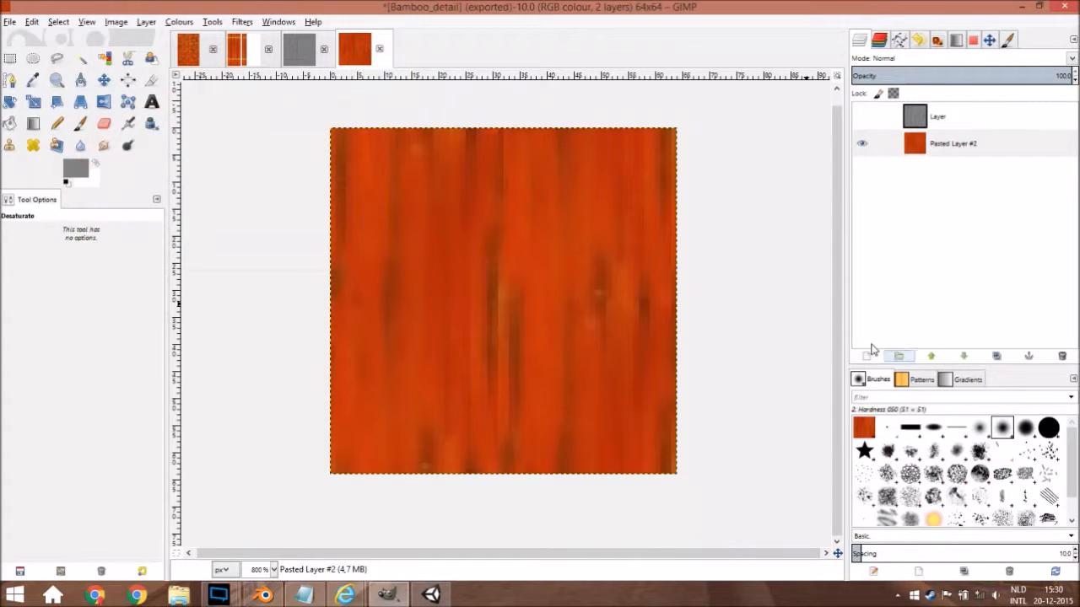
Step: Show the grey layer over the orange one, set its opacity to 62.6 and re-export Bamboo_detail.png
click(861, 117)
click(952, 116)
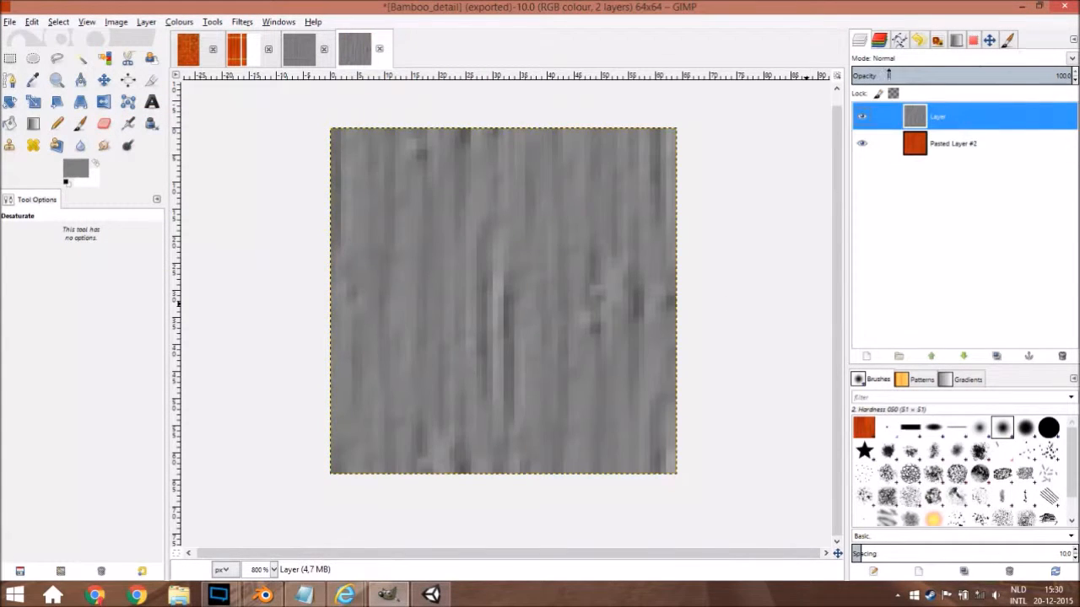
drag(920, 76, 988, 75)
click(553, 165)
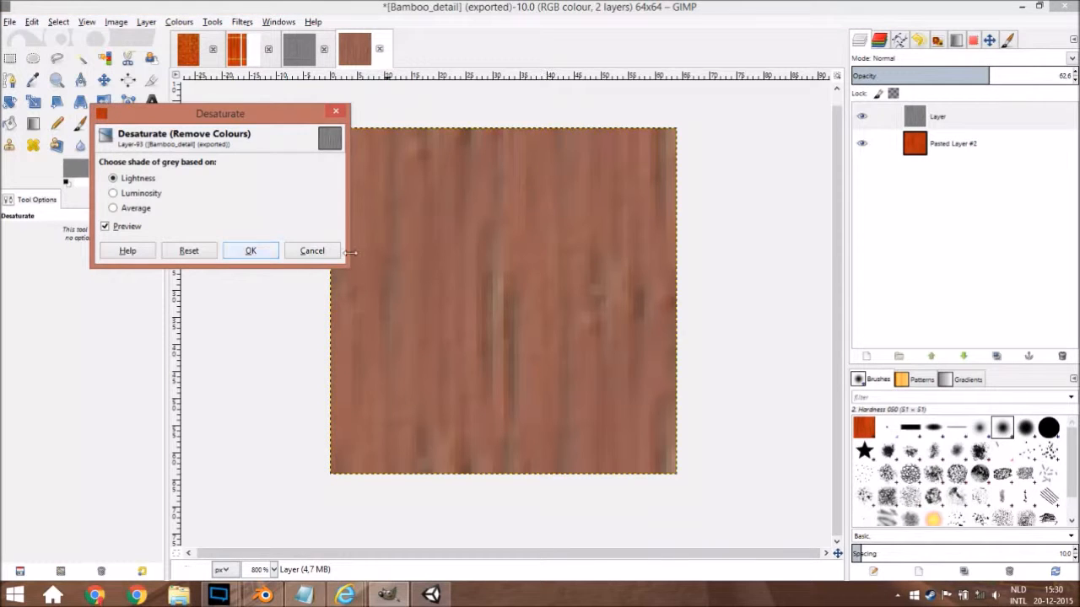
click(302, 255)
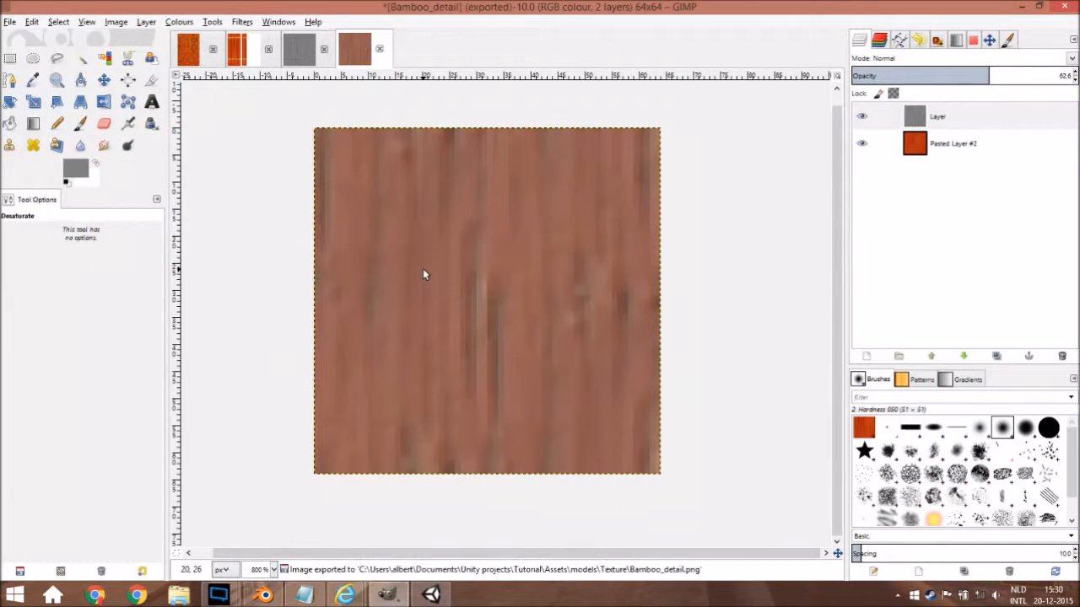
Step: Switch to Unity and examine the blended grain detail on the bamboo stalk up close
key(alt+Tab)
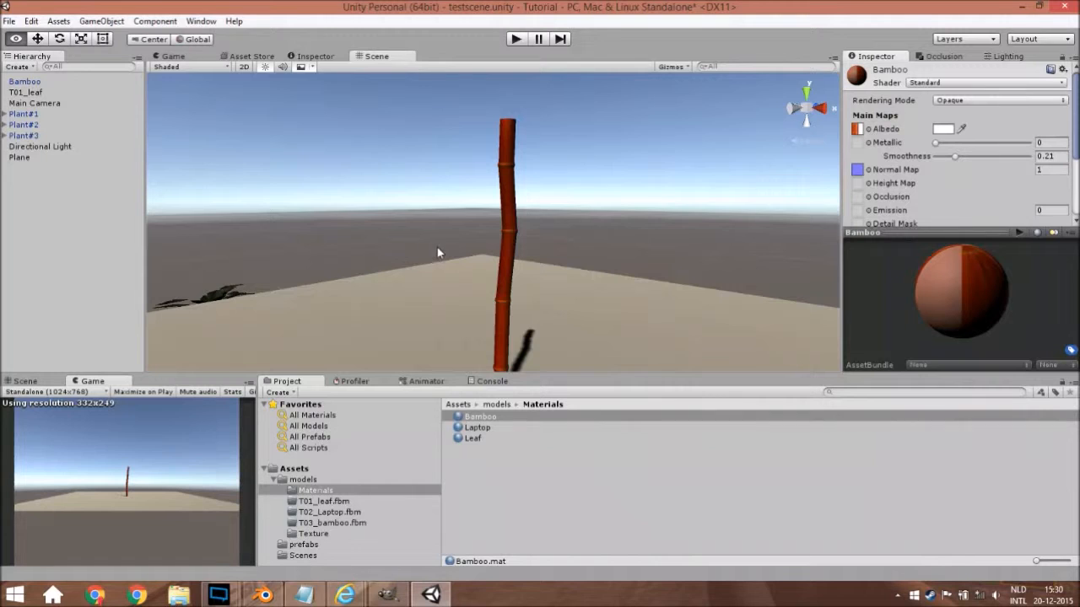
scroll(488, 272, up, 5)
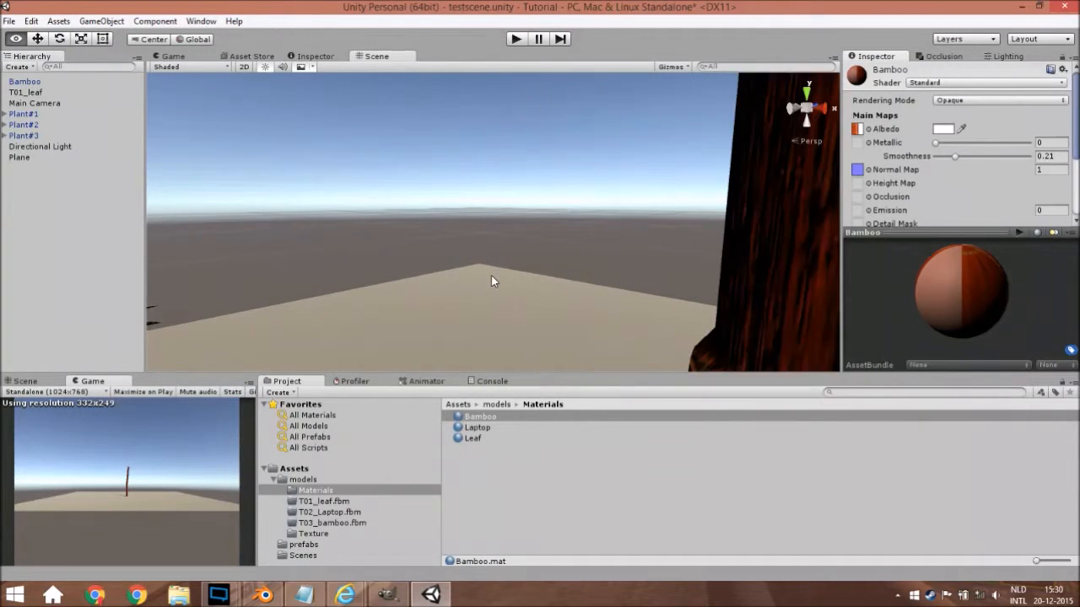
scroll(494, 282, down, 8)
right_drag(500, 209, 506, 262)
key(w)
mouse_move(458, 198)
right_down()
mouse_move(433, 121)
mouse_move(440, 272)
mouse_move(439, 169)
mouse_move(414, 92)
mouse_move(437, 164)
mouse_move(475, 210)
right_up()
right_drag(403, 266, 429, 242)
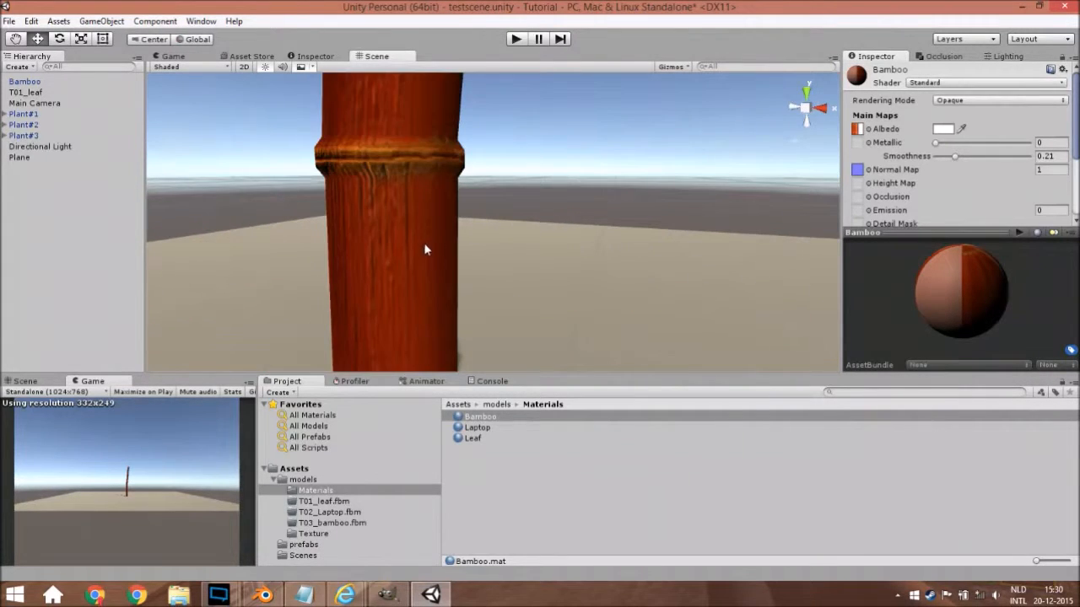
Step: Compare the bamboo's surface colour and detail from further away and from a higher viewpoint
scroll(420, 248, down, 3)
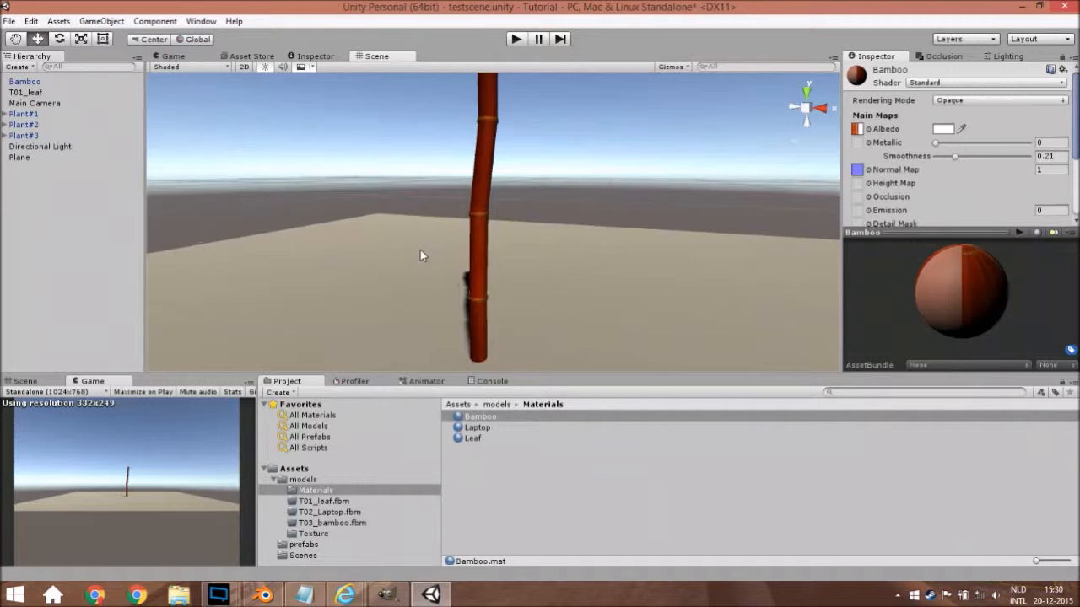
scroll(420, 249, down, 3)
middle_drag(442, 155, 428, 205)
scroll(431, 206, up, 2)
scroll(437, 206, up, 2)
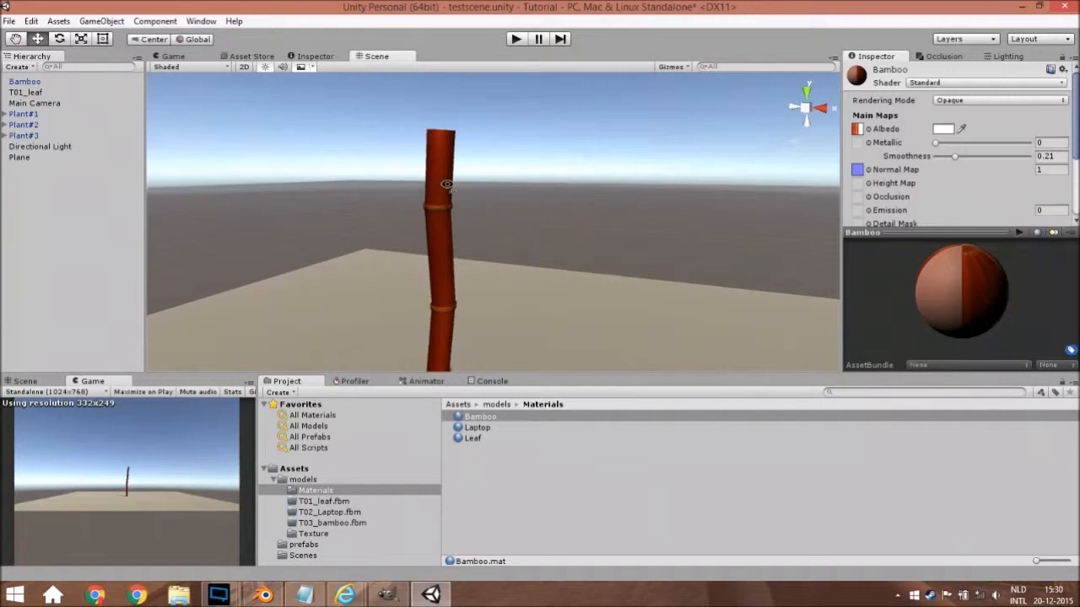
right_drag(442, 181, 462, 265)
scroll(460, 265, down, 3)
scroll(461, 269, up, 4)
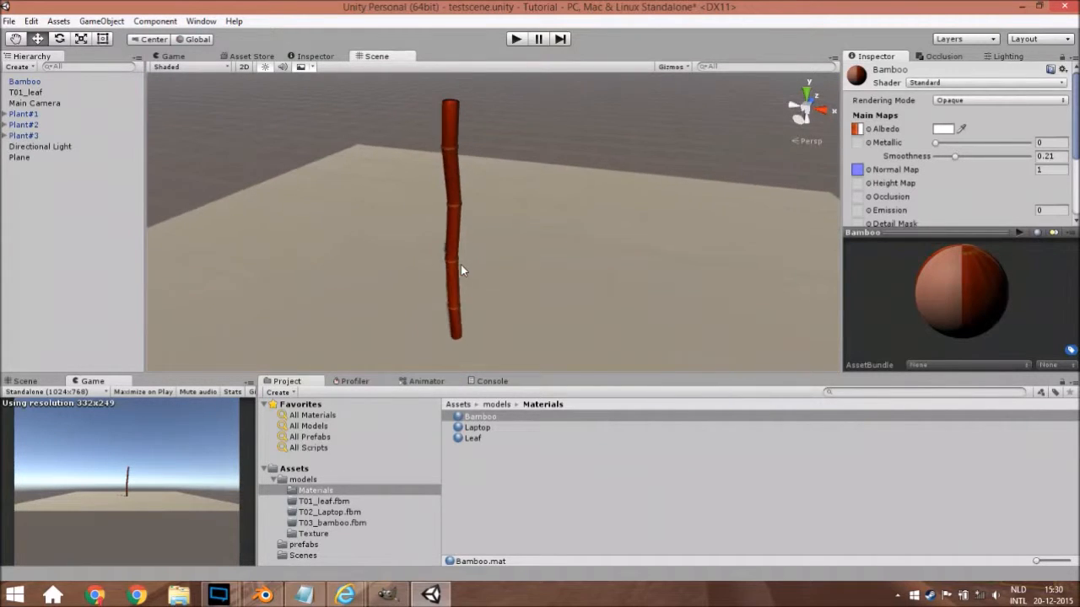
middle_drag(455, 278, 512, 125)
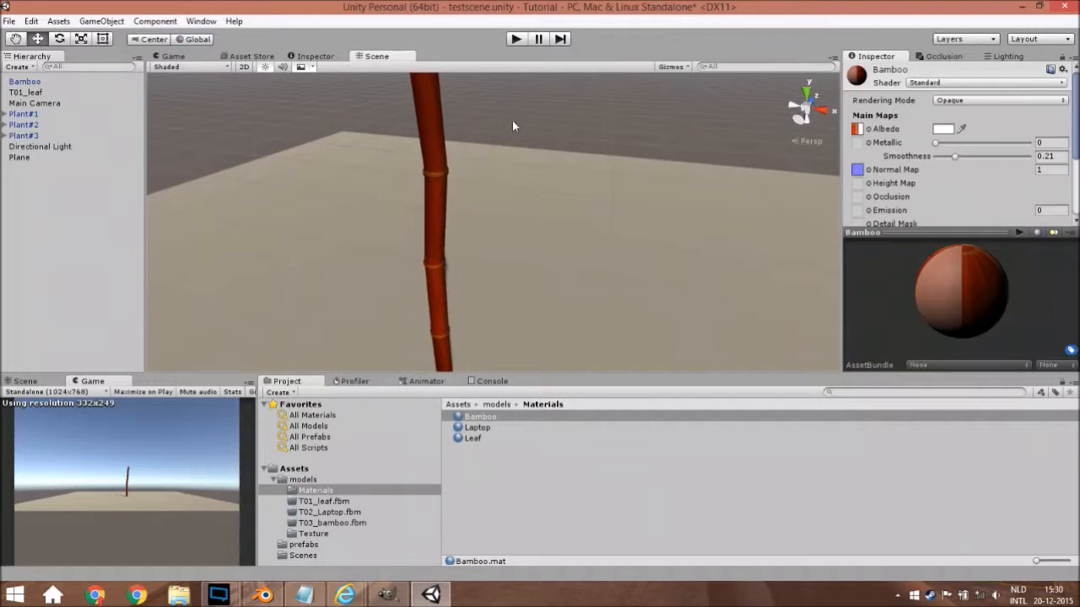
Step: Run the scene and watch the bamboo from above in the Scene view
click(515, 39)
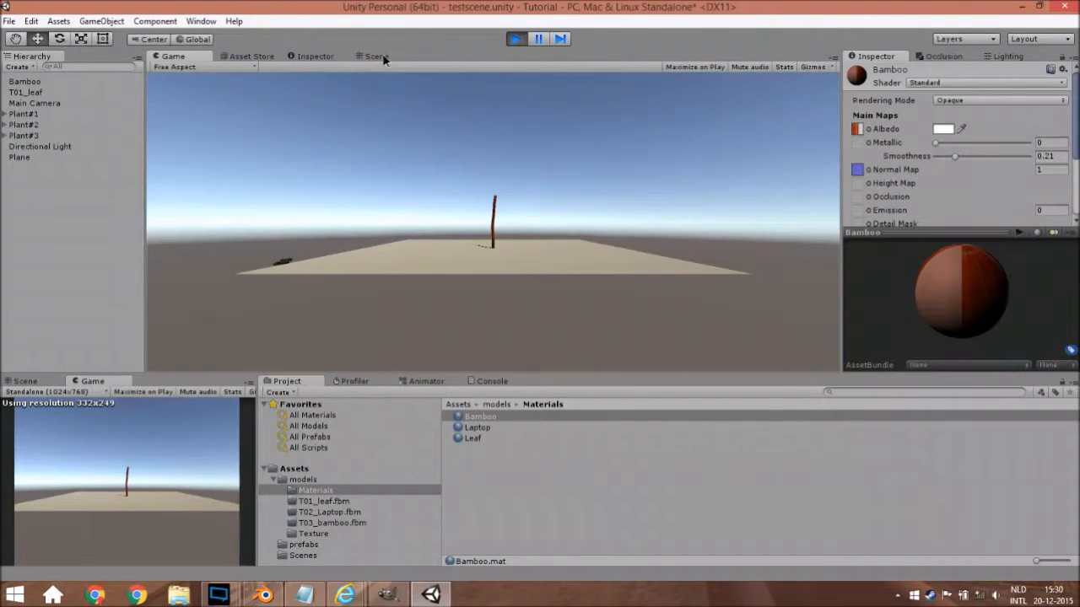
click(375, 55)
scroll(604, 265, down, 4)
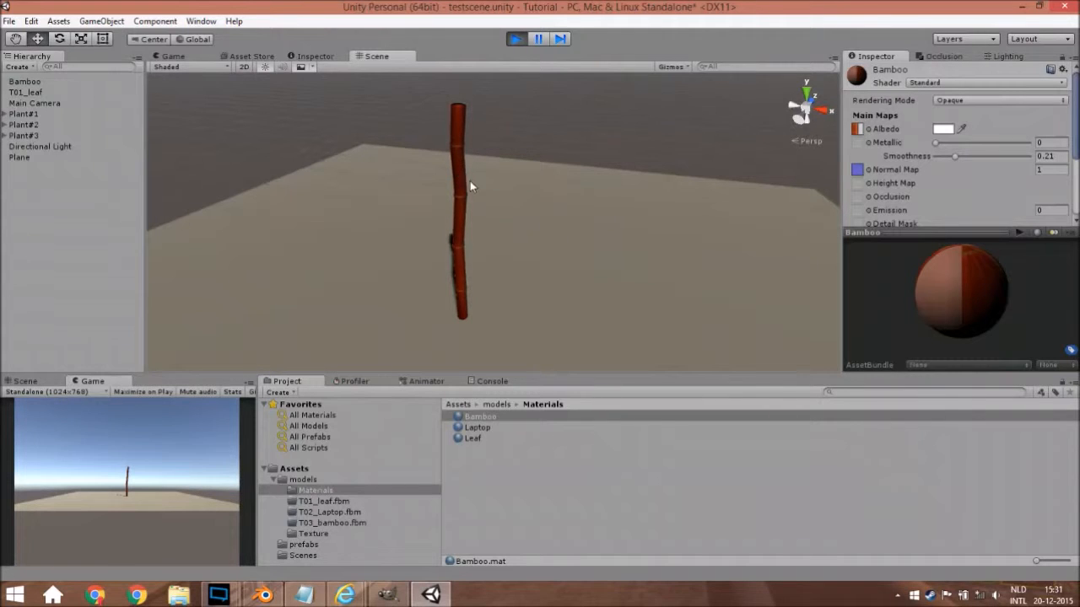
right_drag(469, 179, 474, 214)
scroll(475, 215, up, 3)
middle_drag(479, 243, 490, 275)
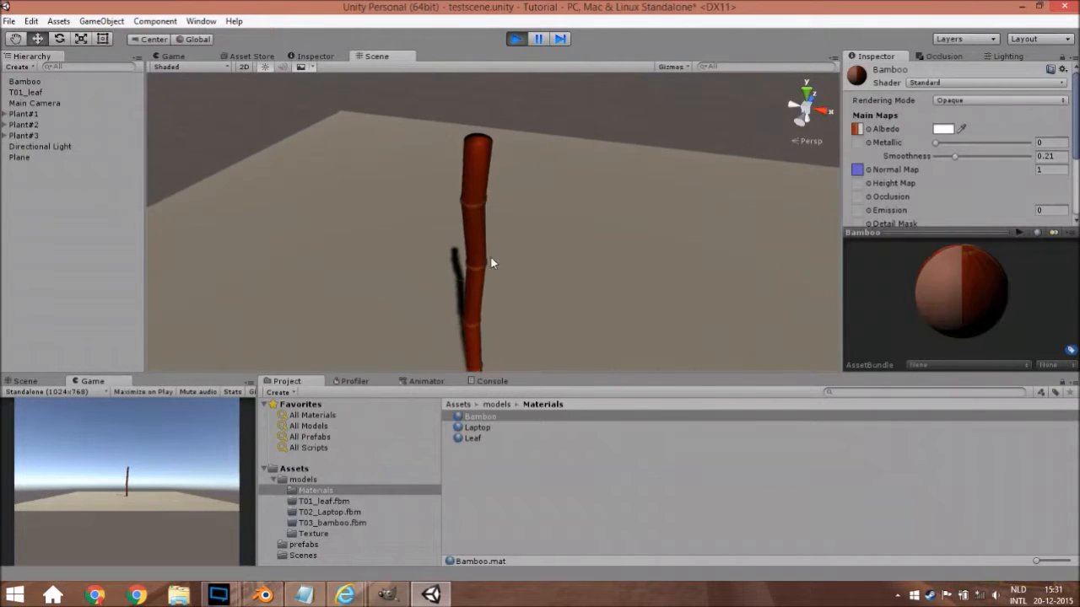
Step: Inspect the Cloth settings of the bamboo object while the scene runs, and clear the selection
click(475, 168)
scroll(933, 226, down, 5)
scroll(934, 226, up, 4)
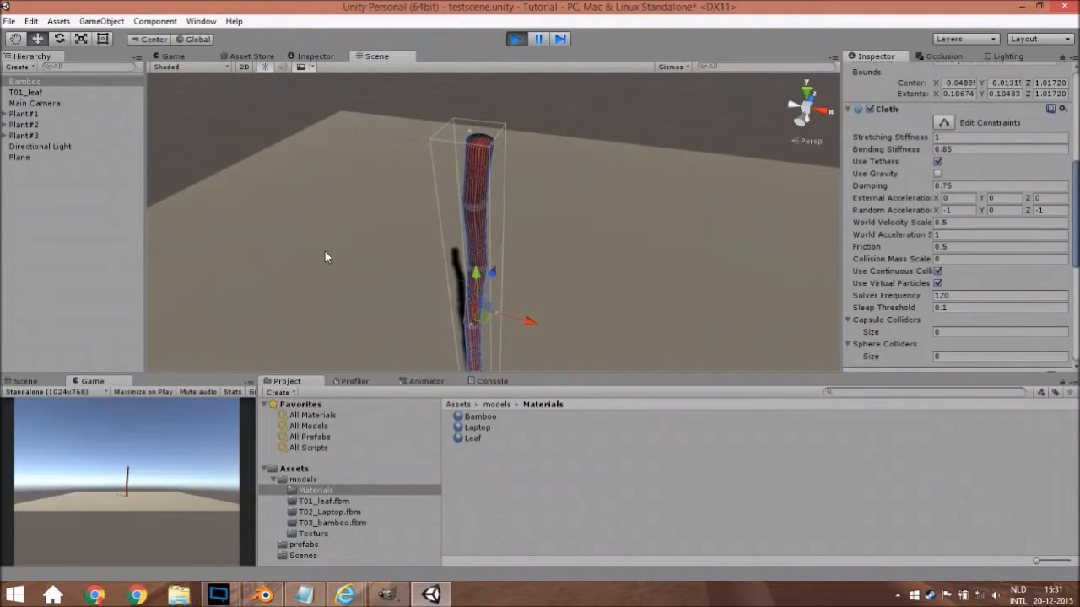
click(793, 278)
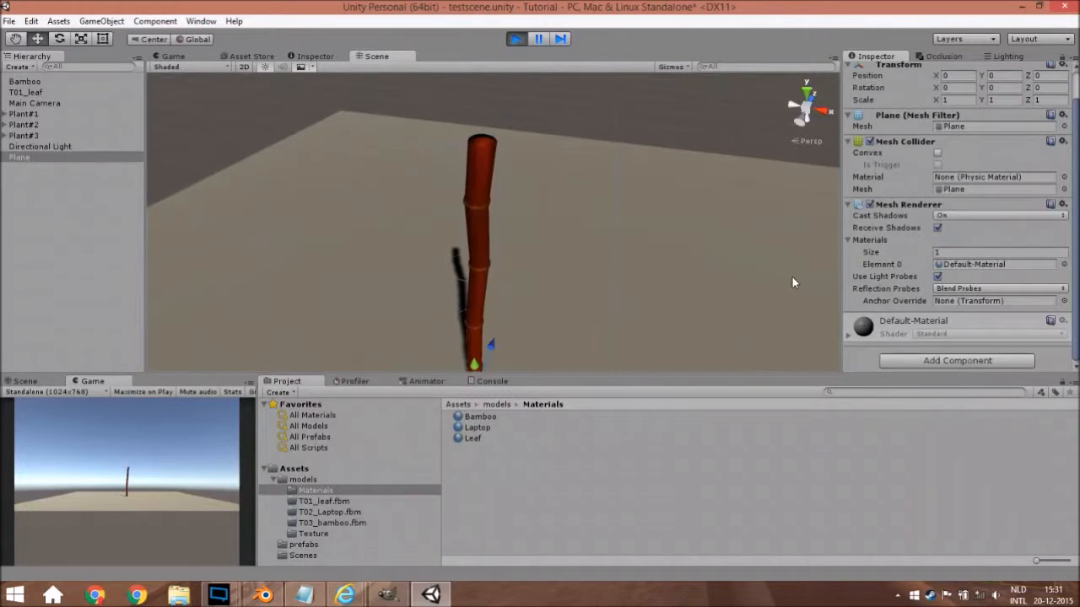
click(641, 128)
right_drag(596, 191, 596, 215)
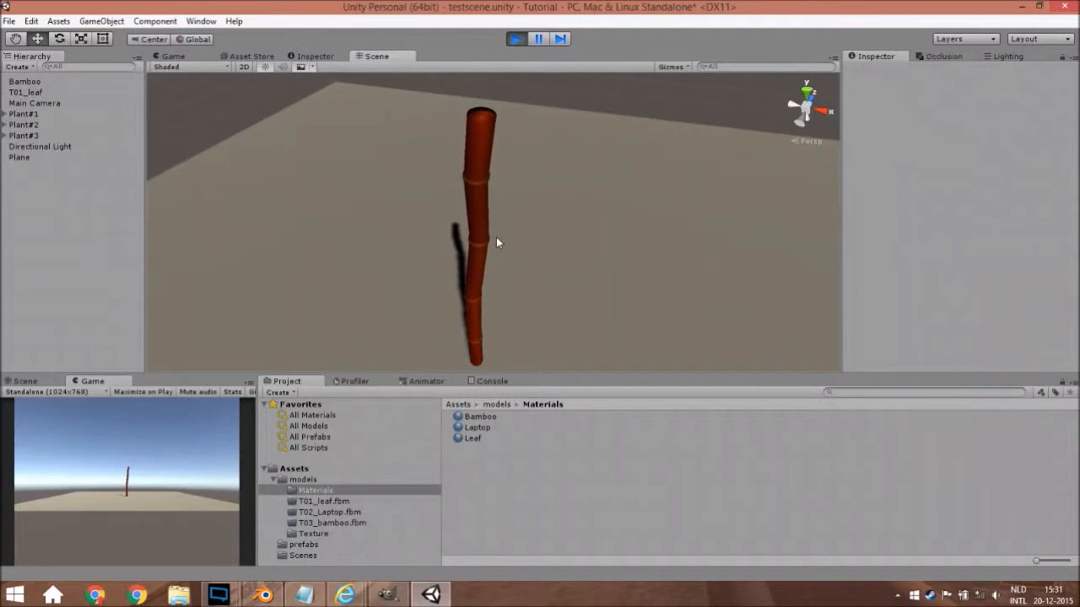
Step: Stop the running scene and show the contents of the prefabs folder in the project
key(ctrl+p)
right_drag(502, 152, 478, 190)
right_drag(447, 248, 464, 204)
mouse_move(466, 307)
right_down()
mouse_move(473, 293)
mouse_move(451, 316)
right_up()
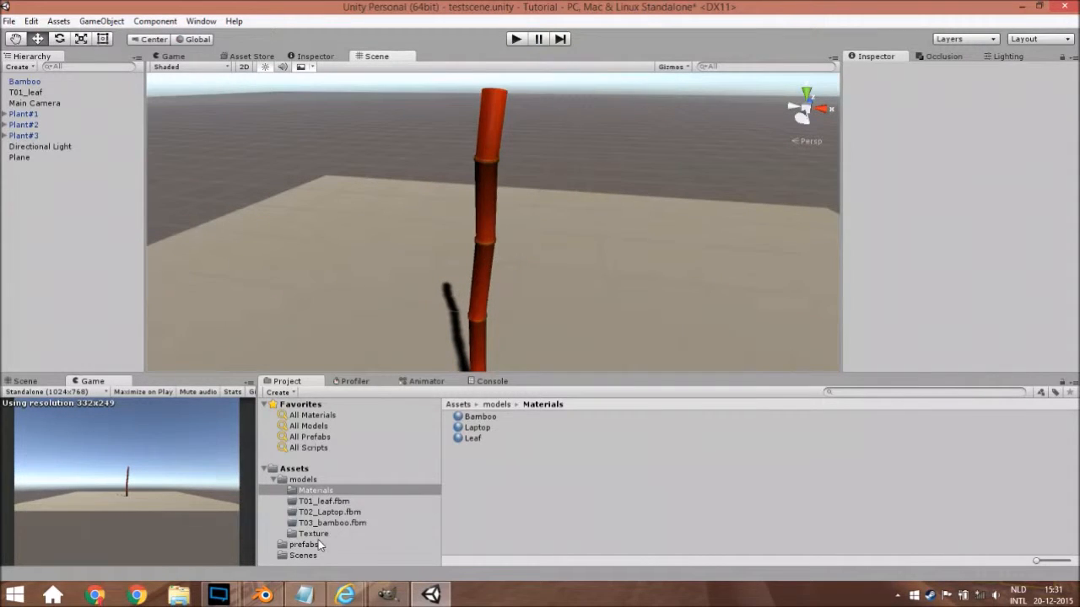
click(321, 544)
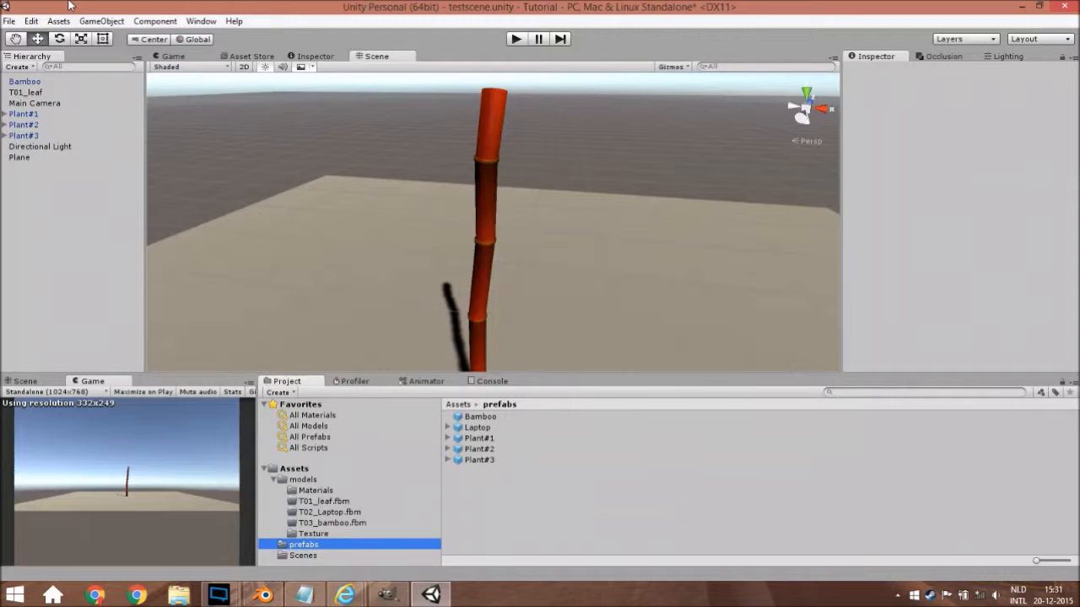
Step: Create an empty GameObject in the scene and name it Bamboo#2
click(101, 21)
click(118, 34)
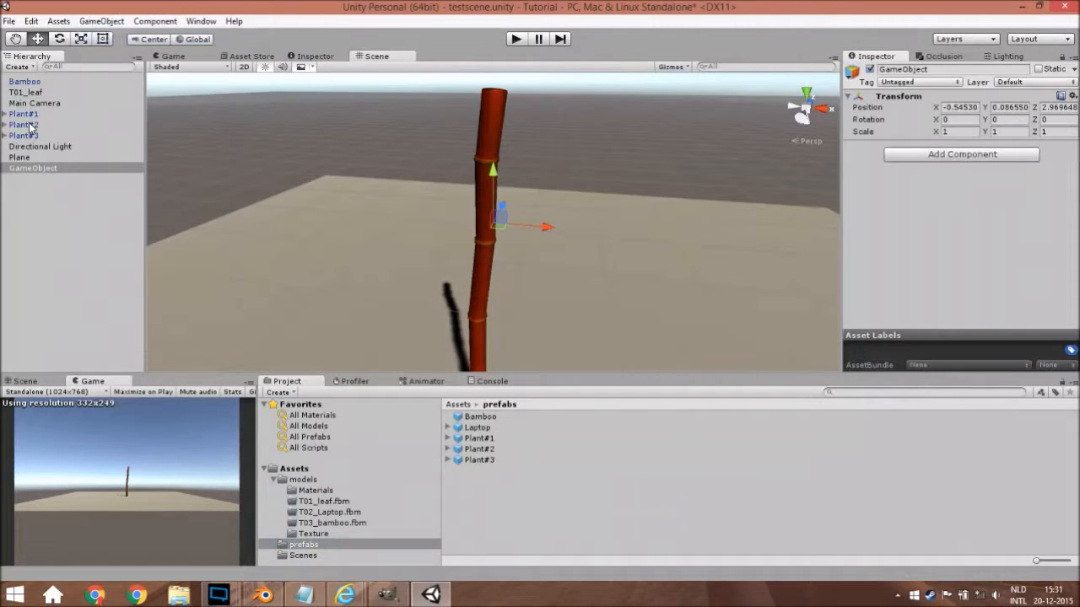
click(947, 70)
text(Ba)
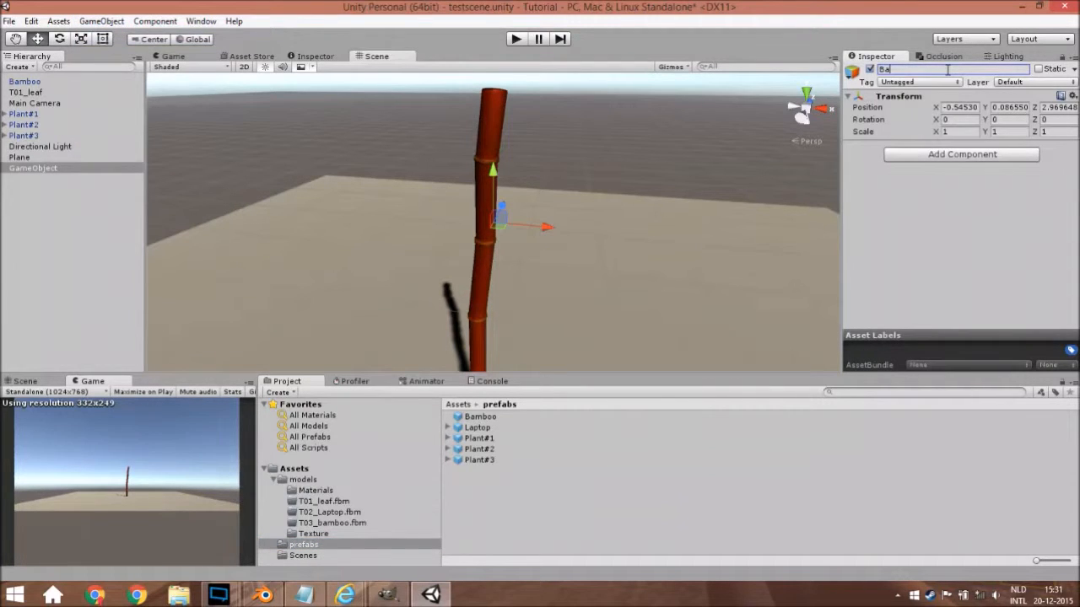
text(mboo)
text(_b)
text(2)
middle_drag(626, 243, 498, 225)
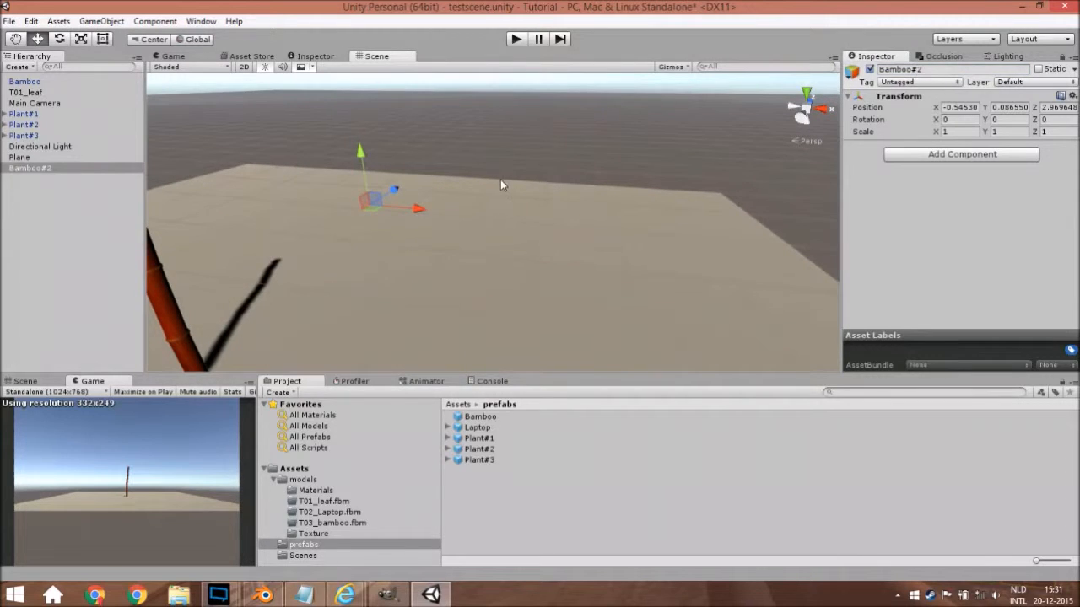
middle_drag(500, 185, 553, 190)
scroll(460, 211, down, 2)
middle_drag(489, 221, 561, 228)
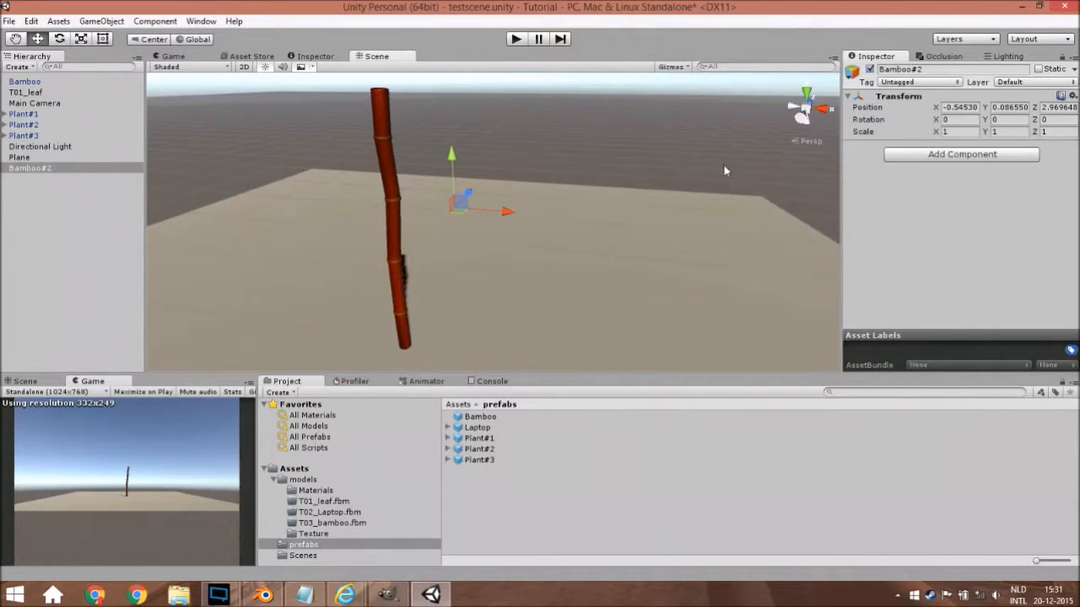
double_click(915, 69)
click(529, 176)
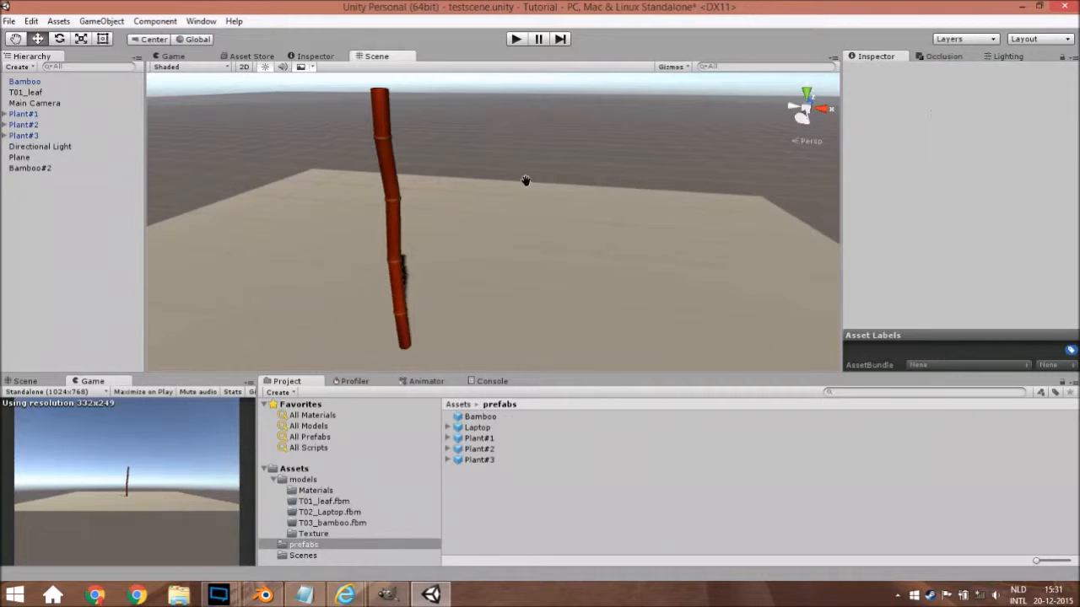
Step: Make the Bamboo stalk a child of Bamboo#2 and save Bamboo#2 as a prefab in the prefabs folder
middle_drag(525, 179, 562, 203)
click(415, 147)
middle_drag(365, 242, 385, 221)
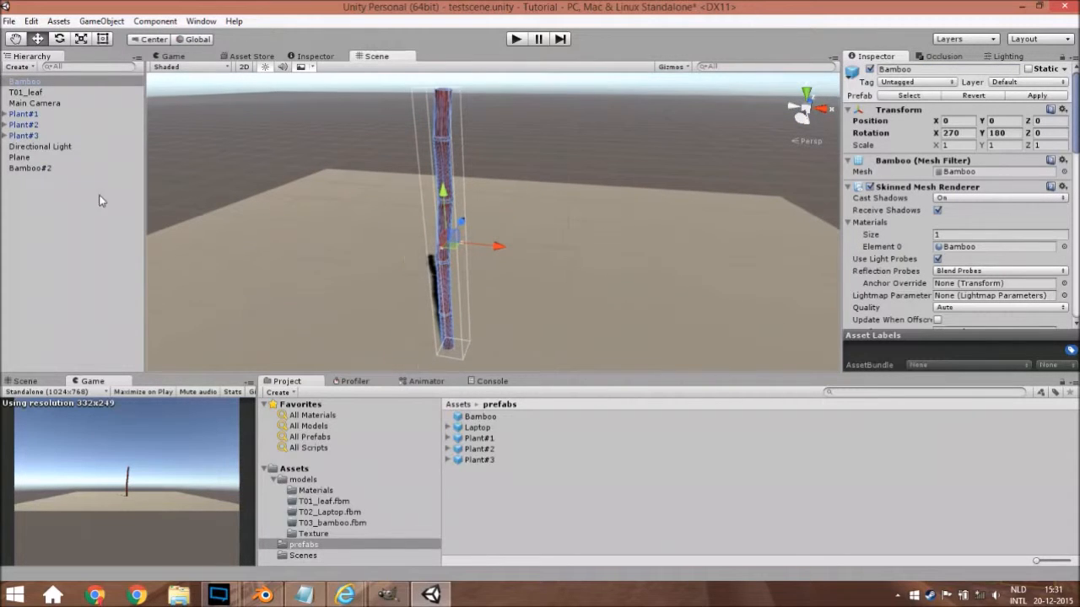
drag(25, 84, 477, 486)
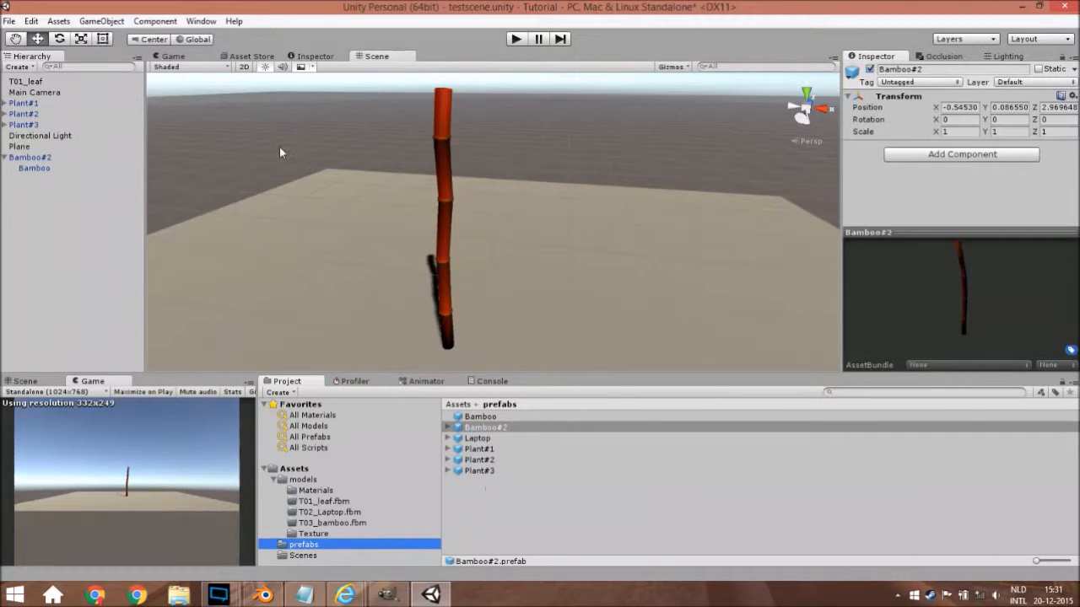
Step: Make the Bamboo#2 prefab static but turn Static off for its Bamboo child, and apply the changes to the prefab
click(1038, 69)
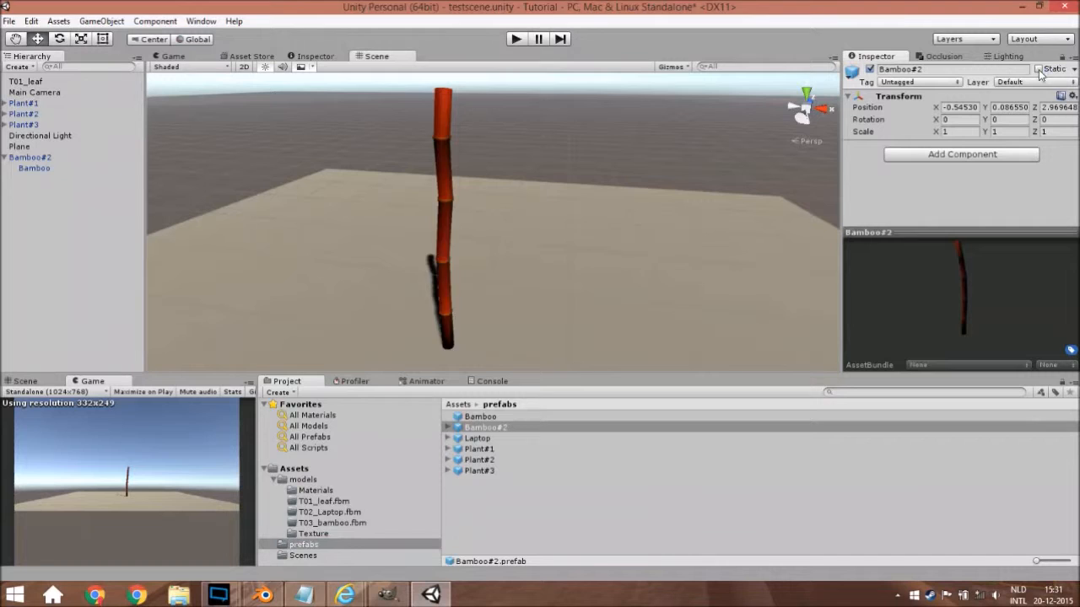
click(469, 324)
click(441, 302)
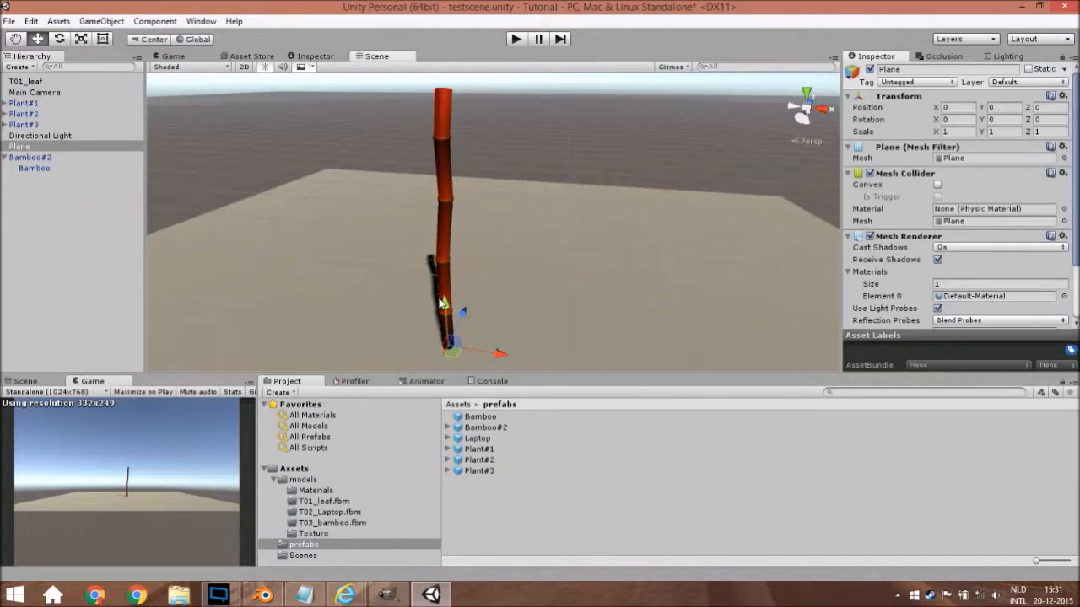
click(438, 270)
click(48, 169)
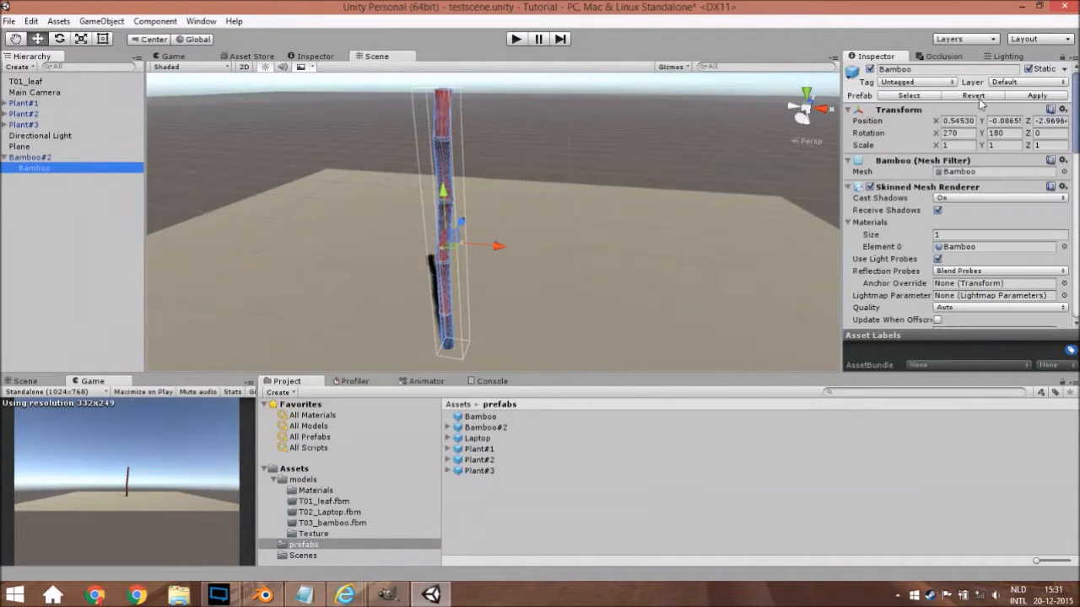
click(1028, 69)
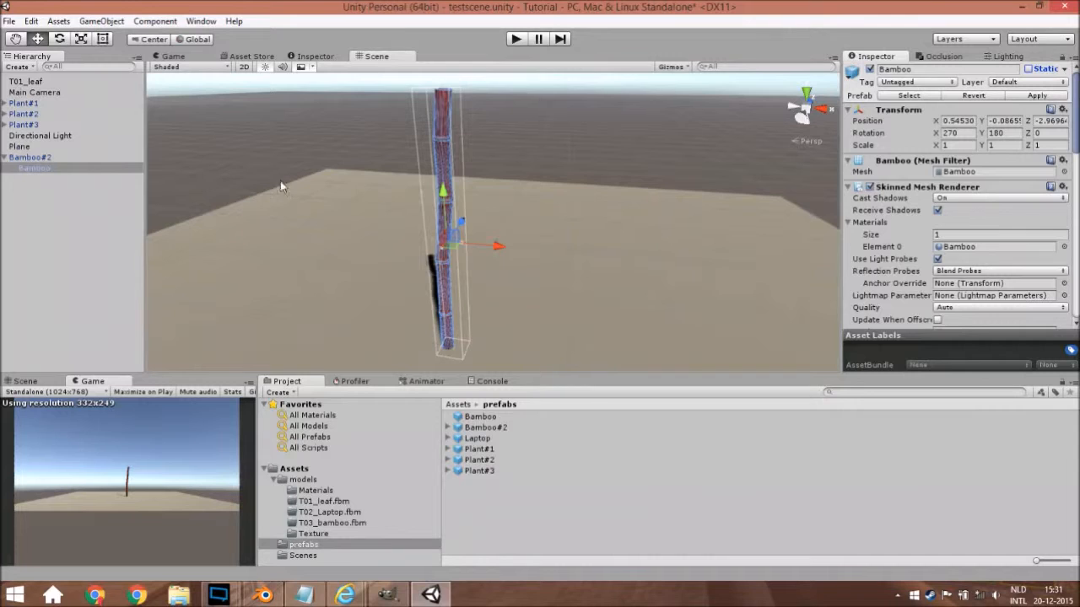
click(123, 159)
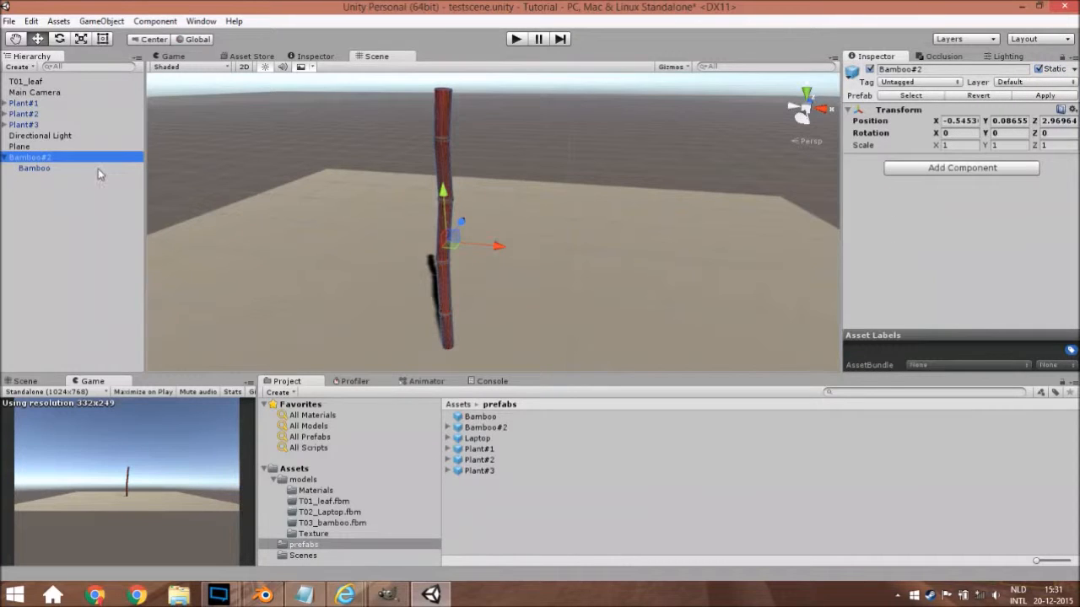
click(1061, 93)
Step: Set the transform handle to Pivot and rotate the child Bamboo stalk around its base so that it leans
right_drag(438, 126, 355, 224)
click(46, 168)
scroll(502, 254, down, 2)
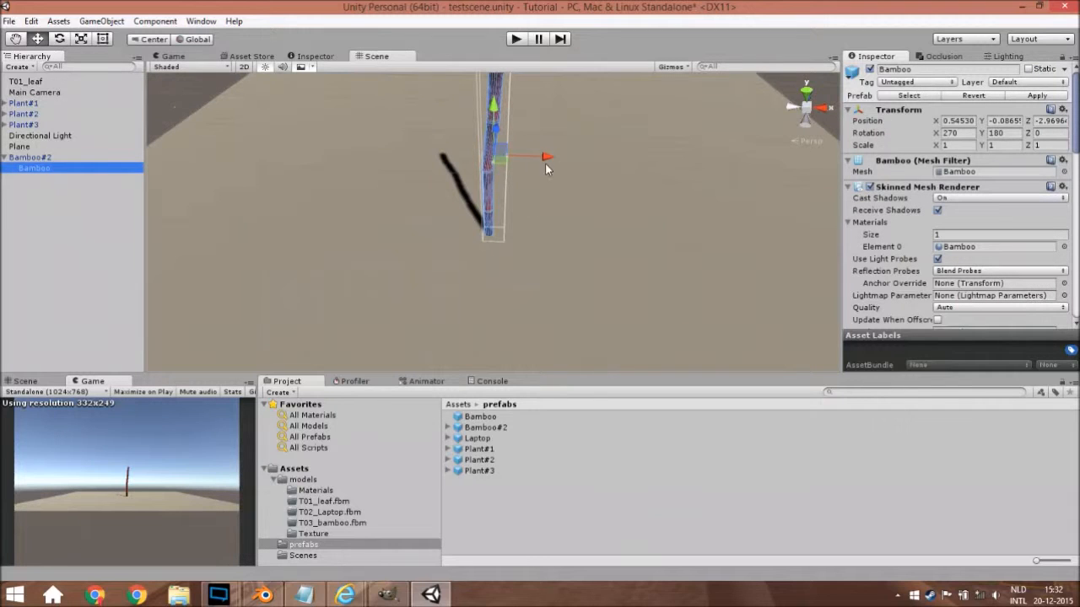
click(147, 38)
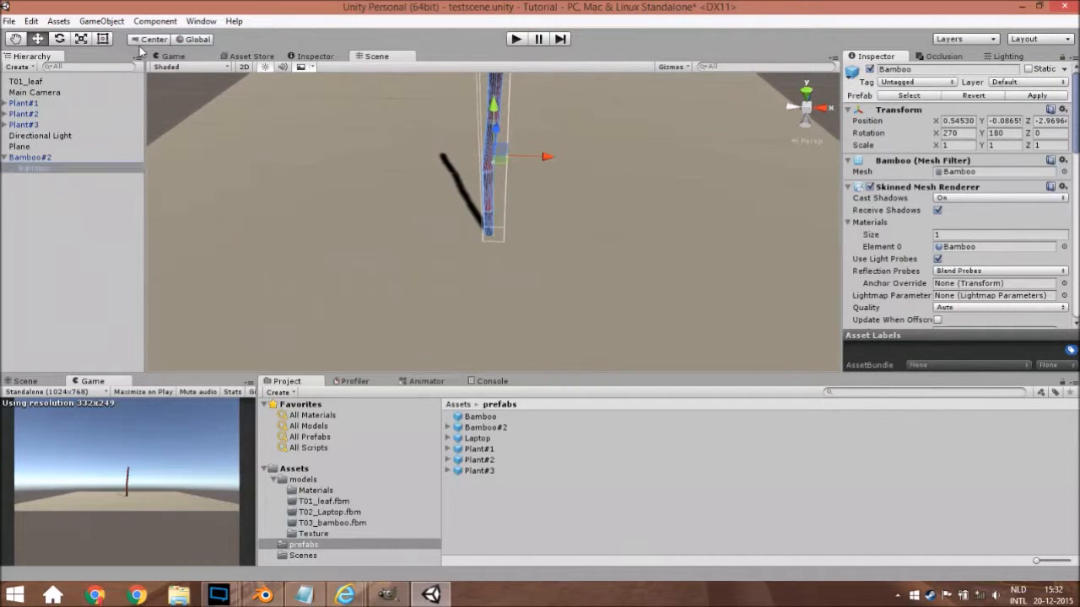
click(59, 39)
scroll(536, 242, up, 2)
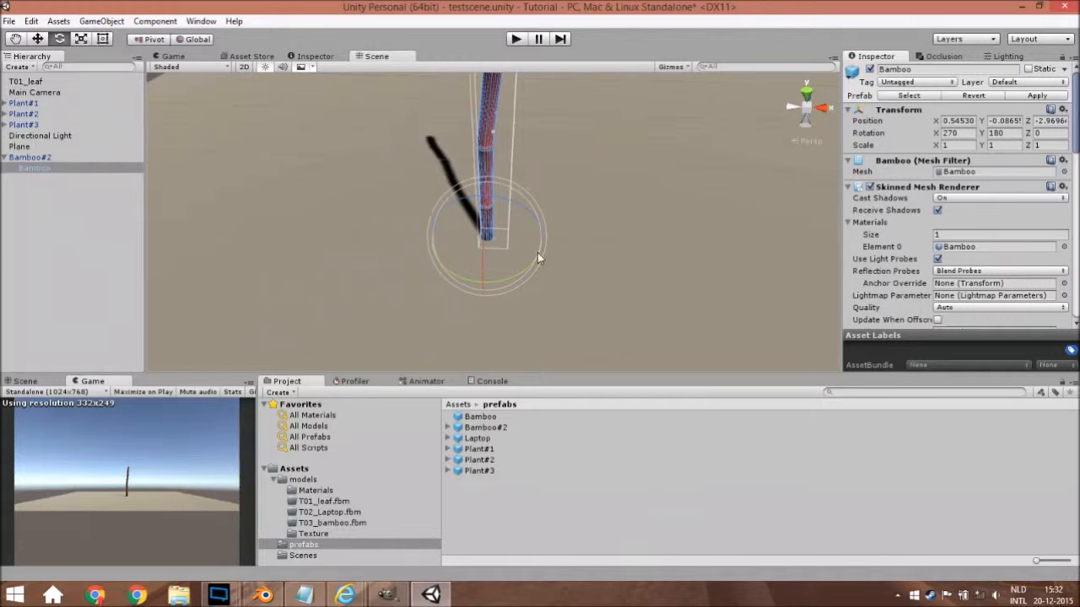
drag(531, 241, 524, 231)
right_drag(439, 307, 506, 291)
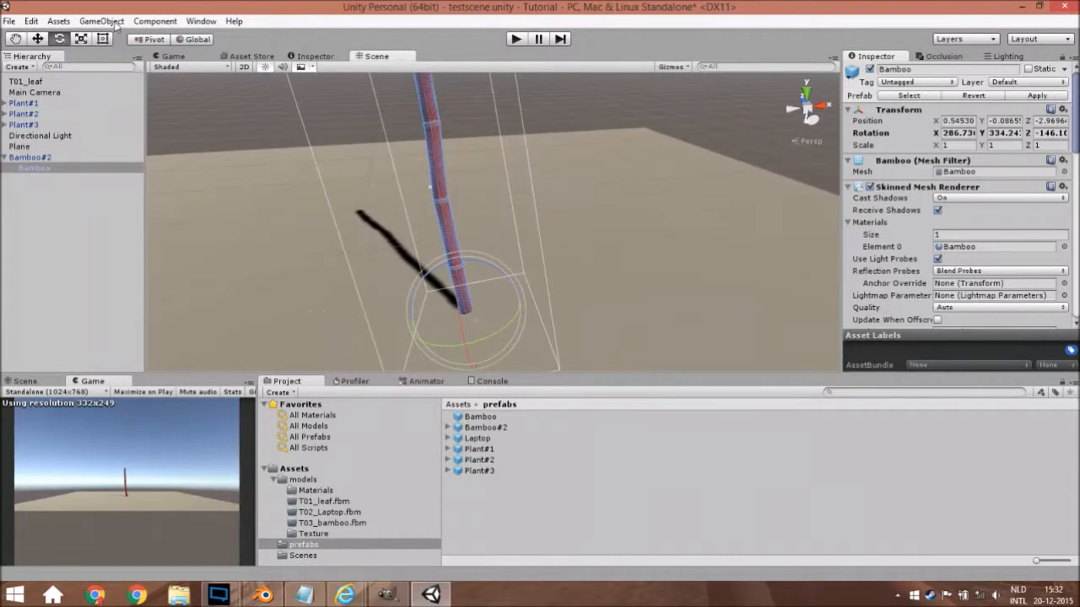
Step: Lower the leaning Bamboo stalk into the ground plane to a Y position of about -0.161
click(37, 39)
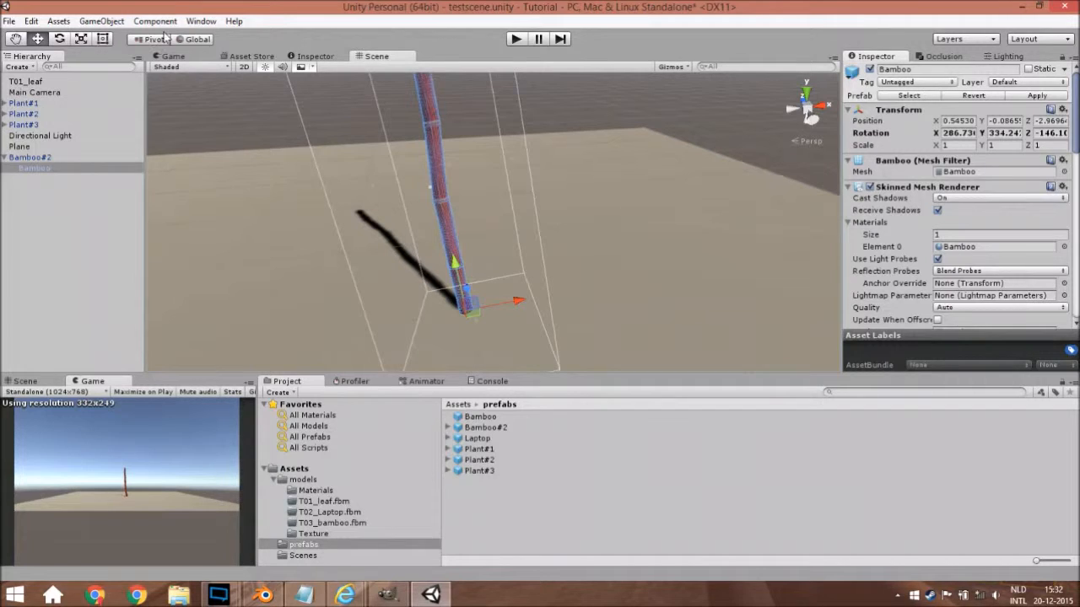
mouse_move(462, 271)
mouse_down()
mouse_move(460, 287)
mouse_move(466, 276)
mouse_up()
right_drag(466, 270, 505, 277)
Step: Duplicate the Bamboo stalk three times inside Bamboo#2
click(53, 202)
right_click(55, 167)
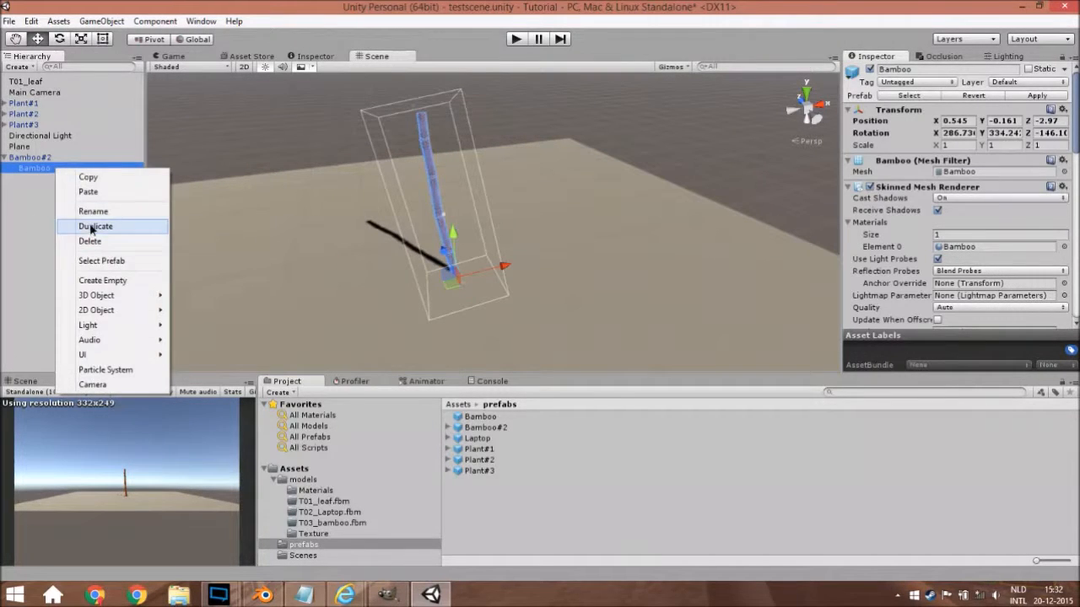
click(91, 227)
right_click(45, 179)
click(85, 241)
right_click(44, 188)
click(84, 250)
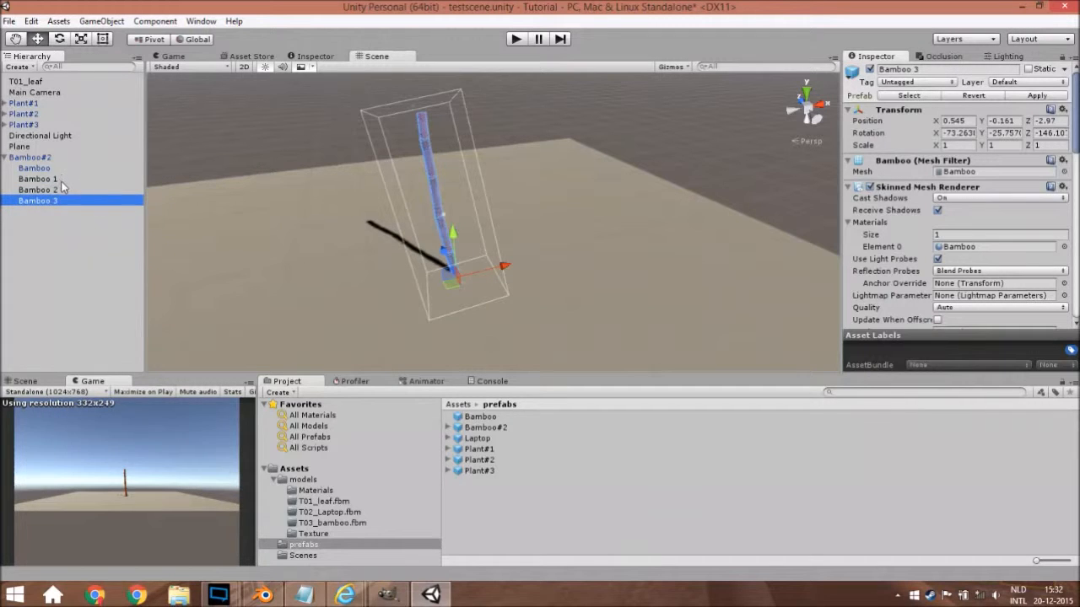
Step: Rotate Bamboo 1 to a Y rotation of about 49 degrees and shift it slightly from the original stalk
click(51, 179)
click(59, 39)
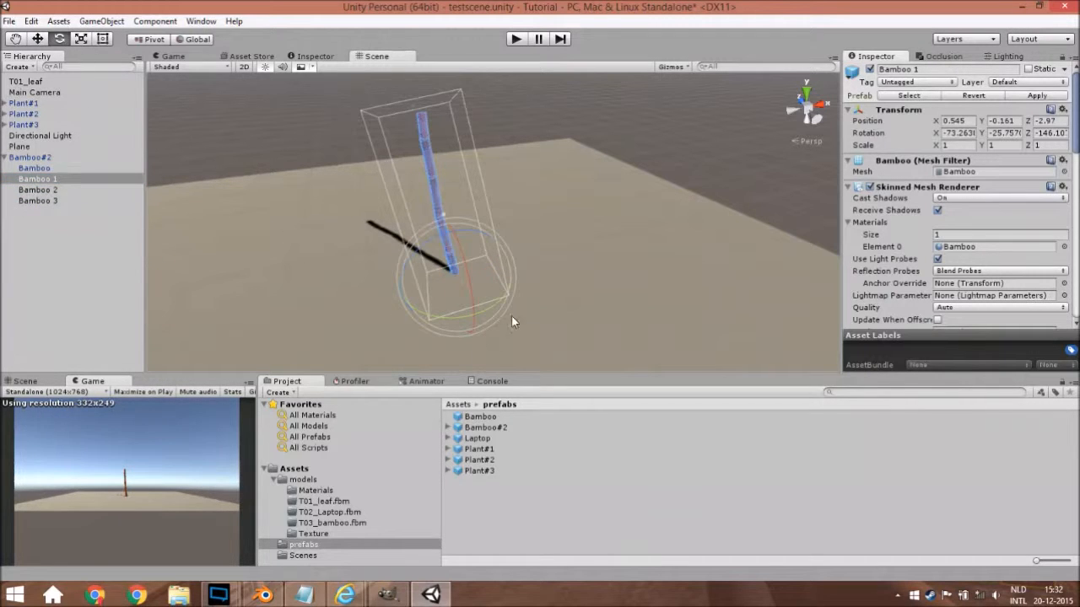
drag(497, 299, 366, 307)
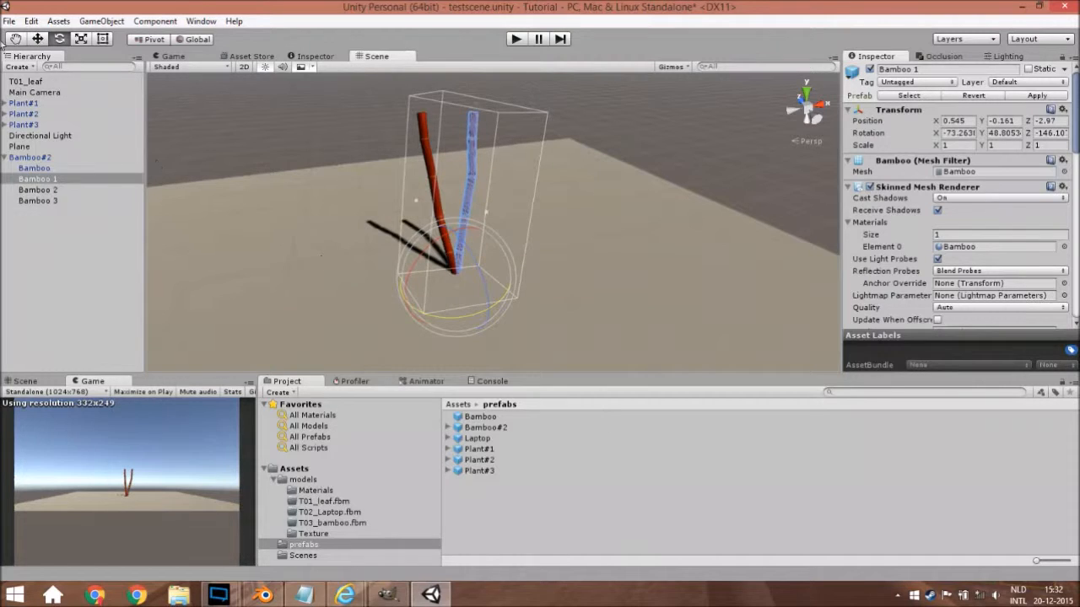
click(37, 39)
drag(477, 301, 482, 303)
Step: Move Bamboo 2 to about X 0.342, Z -3.073 and turn it to a Y rotation of about -148 degrees
click(43, 189)
drag(494, 272, 436, 262)
right_drag(639, 265, 784, 265)
middle_drag(583, 265, 626, 250)
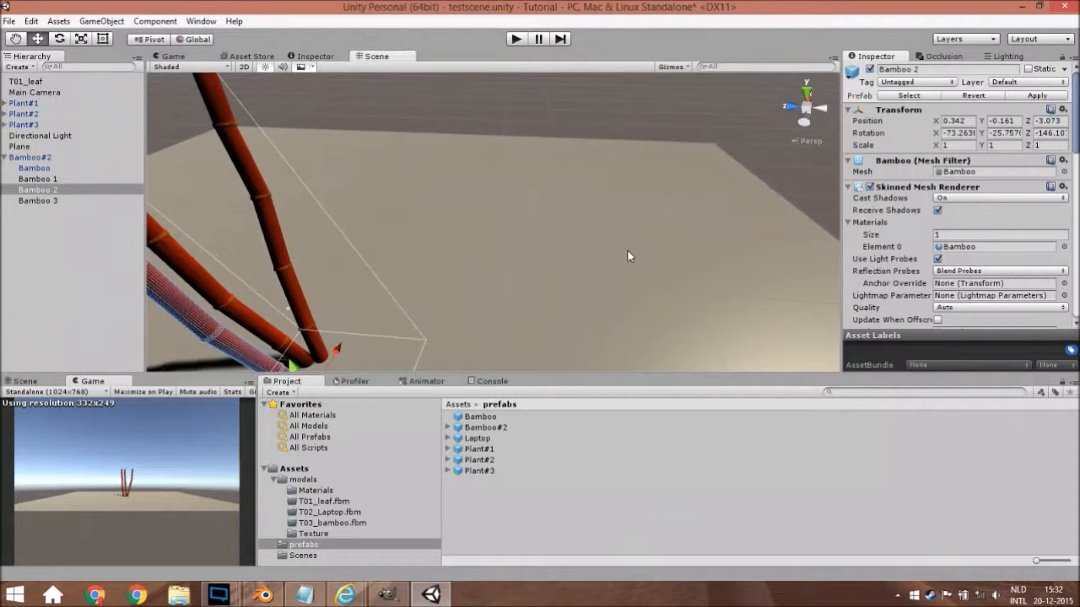
right_drag(627, 251, 507, 242)
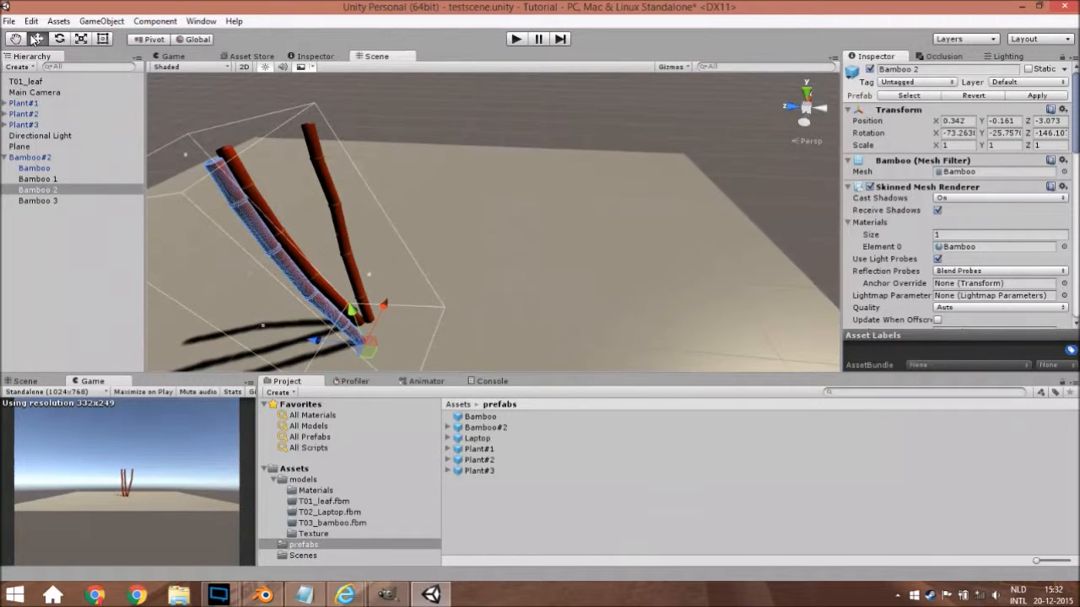
click(60, 40)
middle_drag(521, 318, 529, 293)
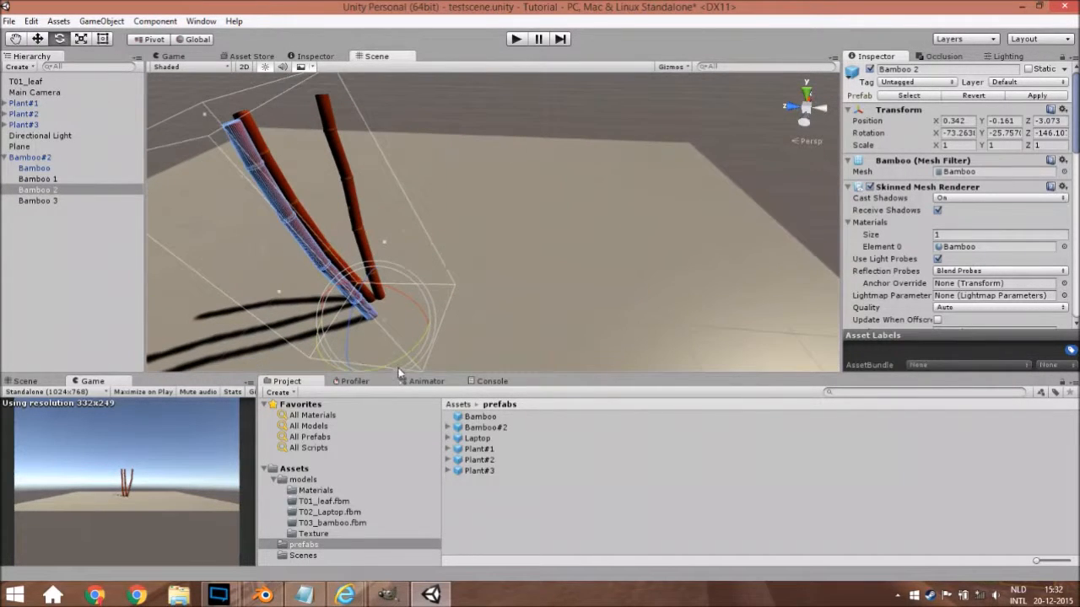
drag(395, 358, 457, 146)
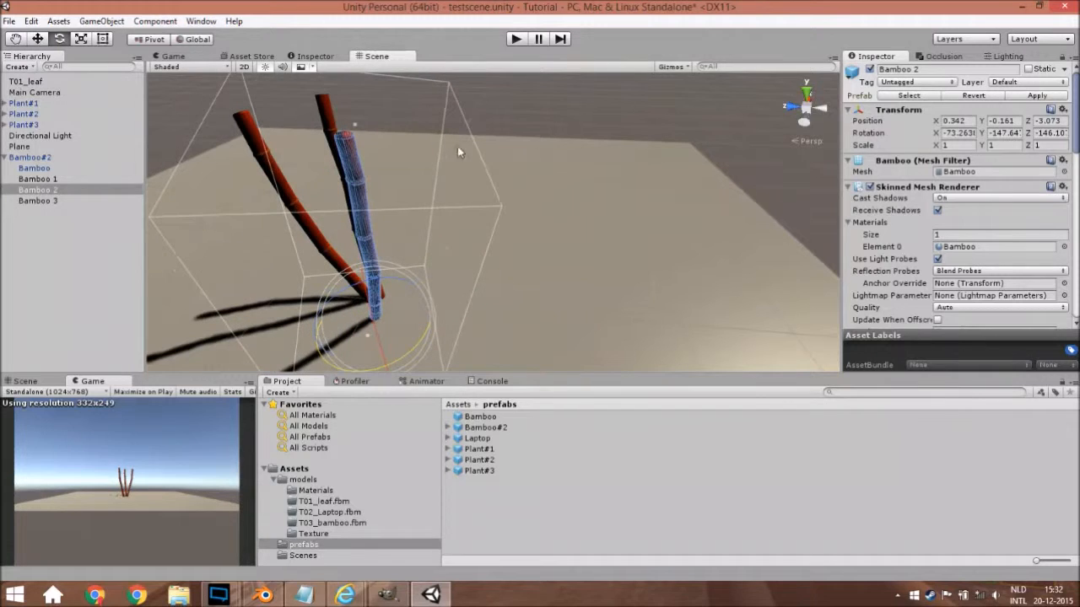
Step: Move Bamboo 3 to about Z -3.257 and rotate it to lean away from the other stalks, with Y at about 222 degrees
click(71, 199)
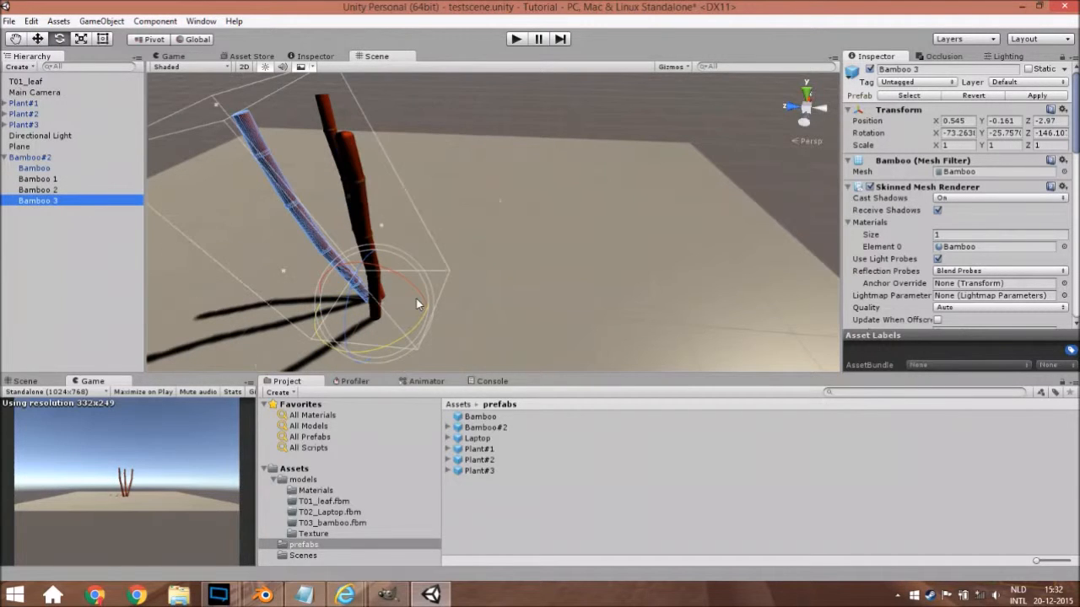
click(37, 40)
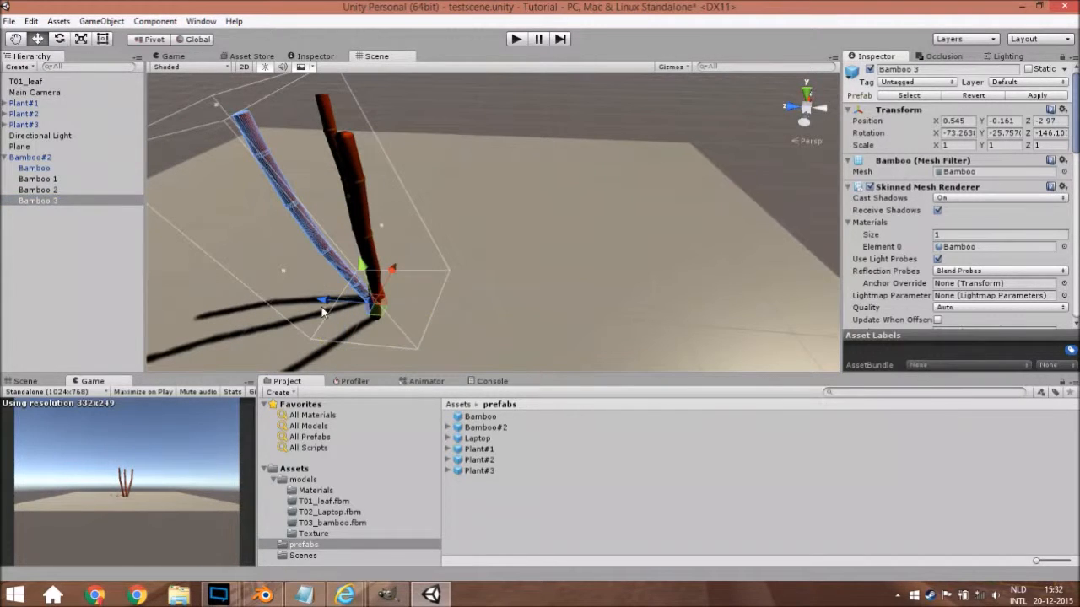
drag(324, 304, 180, 193)
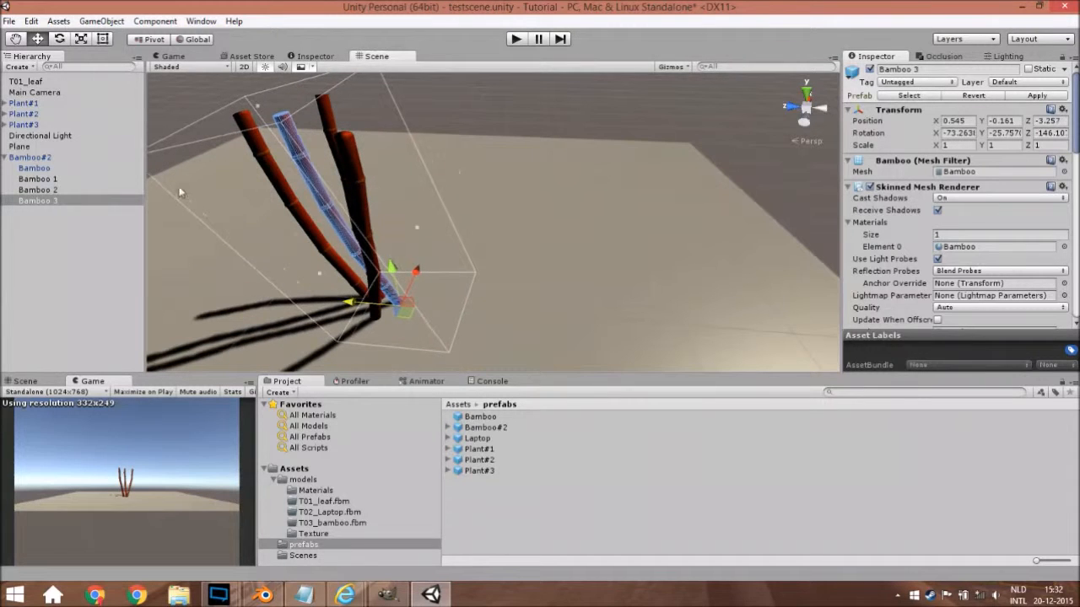
click(59, 39)
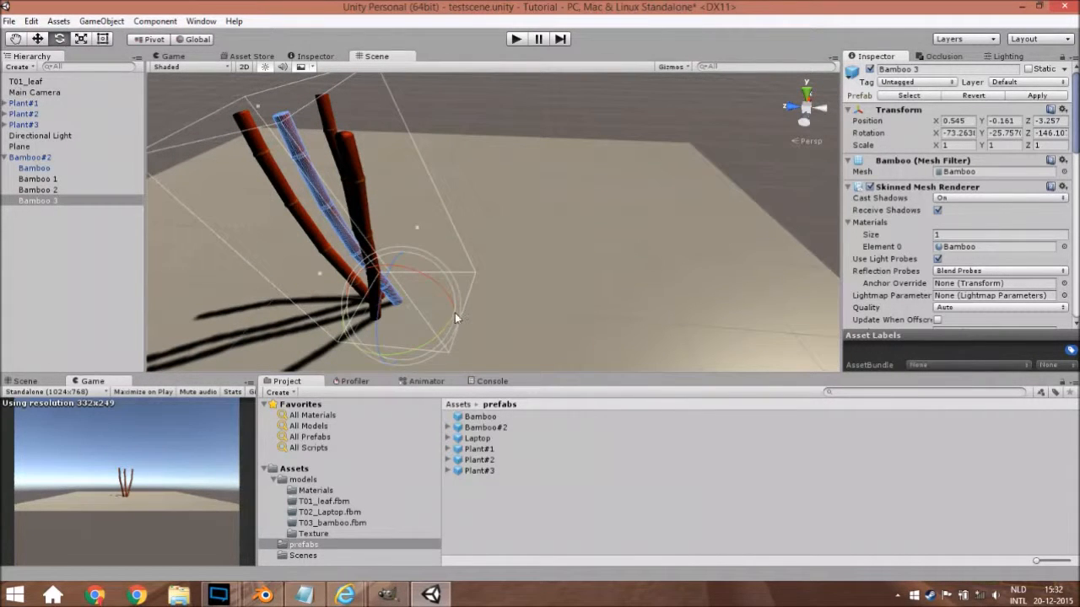
drag(447, 315, 985, 320)
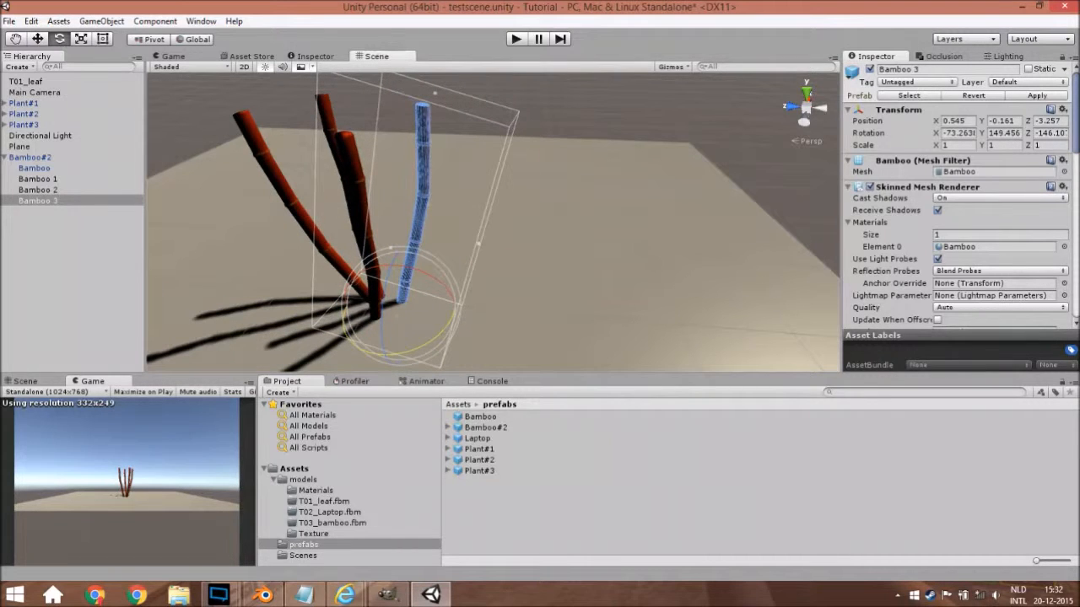
middle_drag(138, 315, 271, 308)
drag(532, 296, 464, 297)
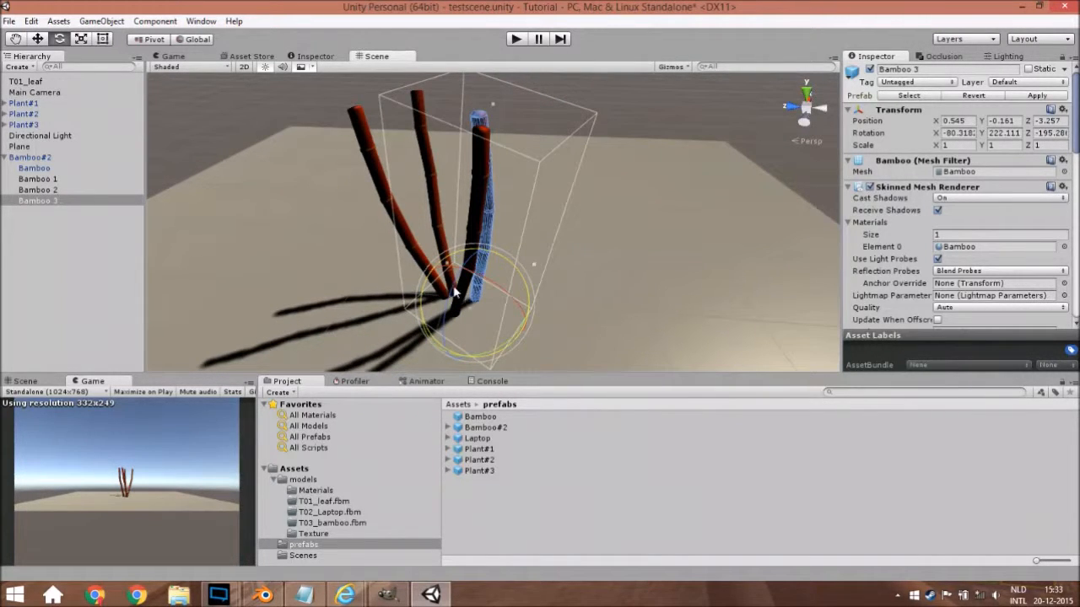
Step: Rotate the front stalk and the original Bamboo stalk slightly to adjust how they lean within the clump
click(439, 231)
drag(466, 302, 416, 255)
click(473, 228)
click(413, 249)
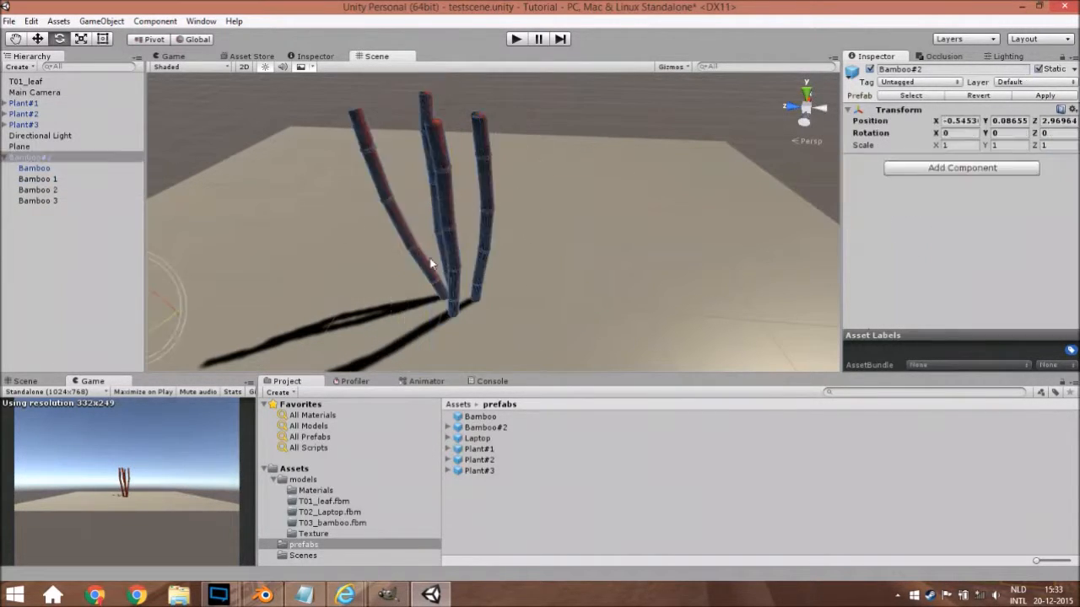
click(405, 232)
drag(427, 312, 433, 310)
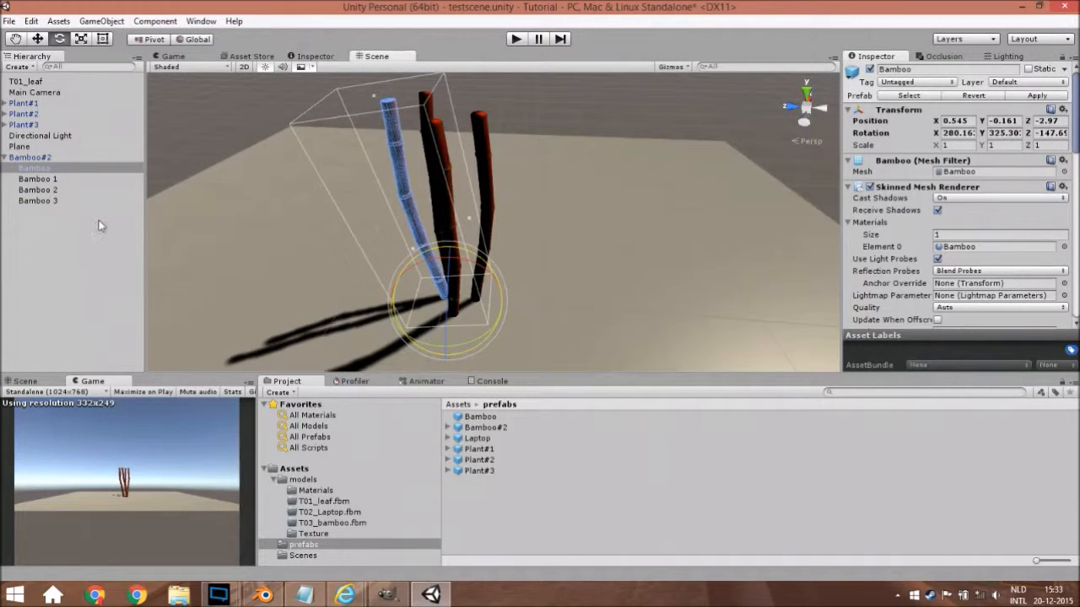
Step: Duplicate all four stalks in Bamboo#2 and move the copies sideways from the originals
shift+click(76, 200)
right_click(72, 201)
click(140, 257)
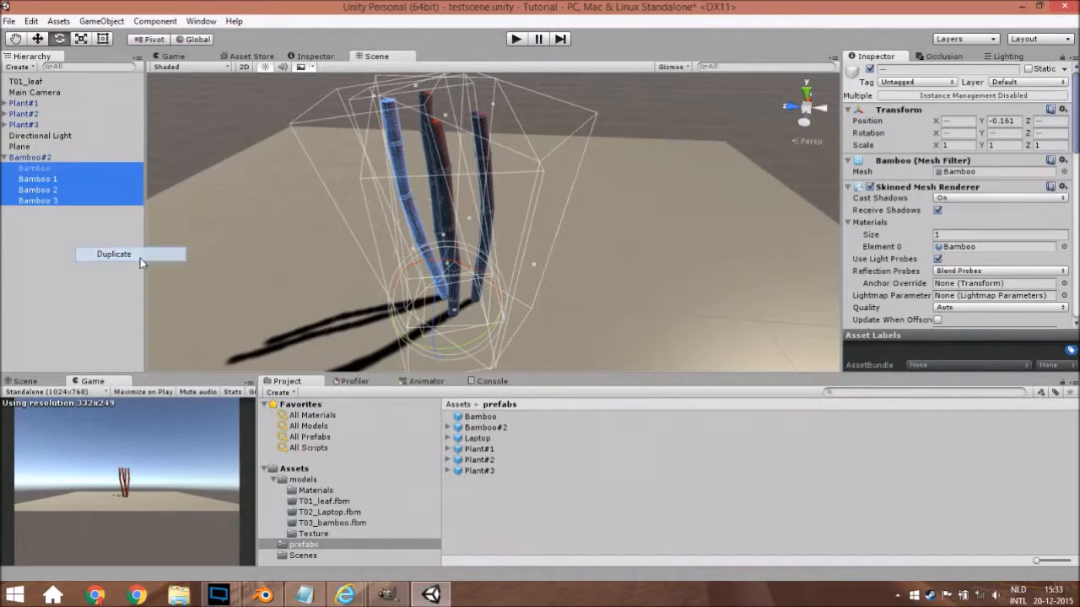
click(38, 40)
drag(407, 298, 374, 292)
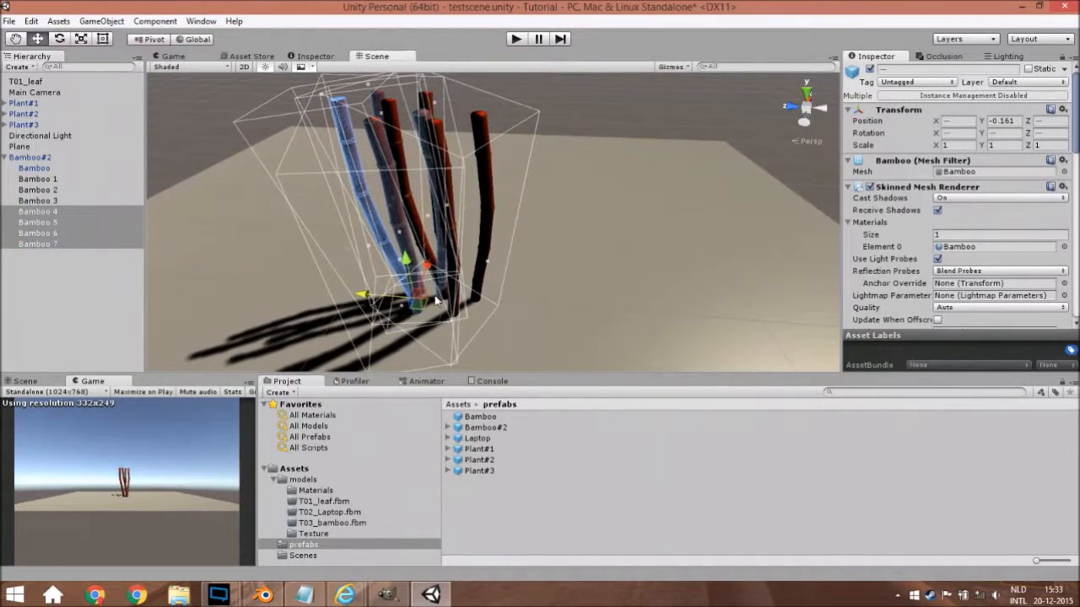
Step: Move the four copied stalks farther from the originals and rotate Bamboo 5 to a Y rotation of about -115 degrees
drag(436, 272, 367, 233)
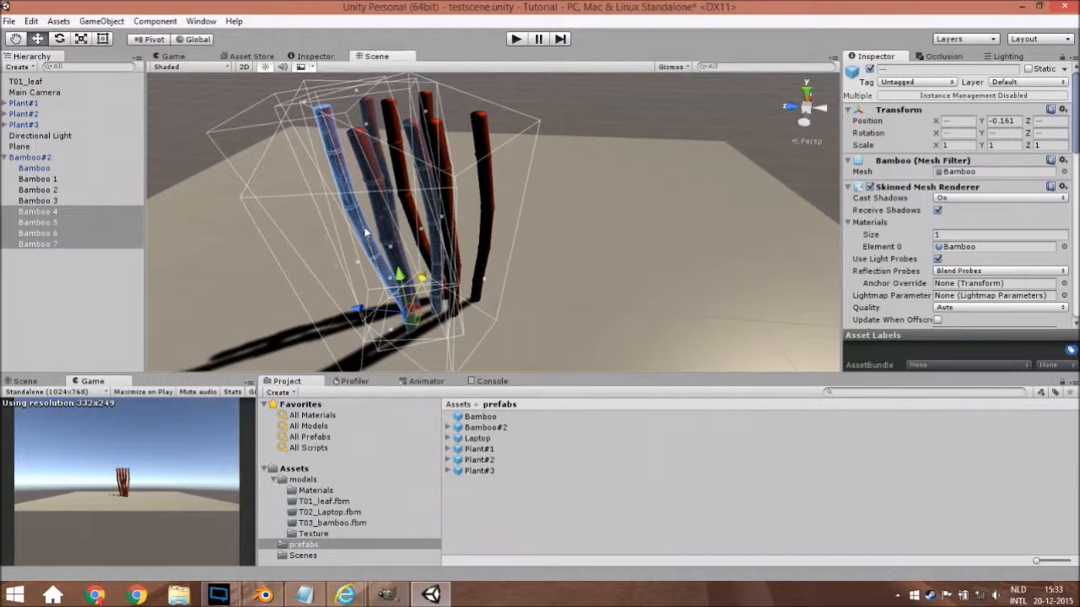
click(60, 40)
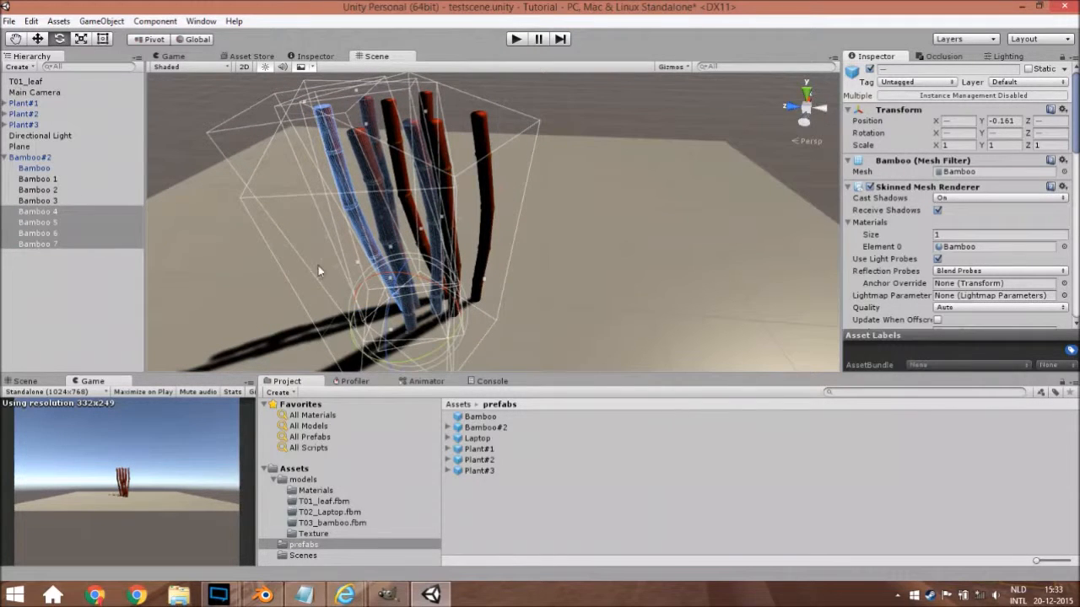
click(46, 193)
click(59, 215)
drag(417, 333, 492, 259)
click(403, 244)
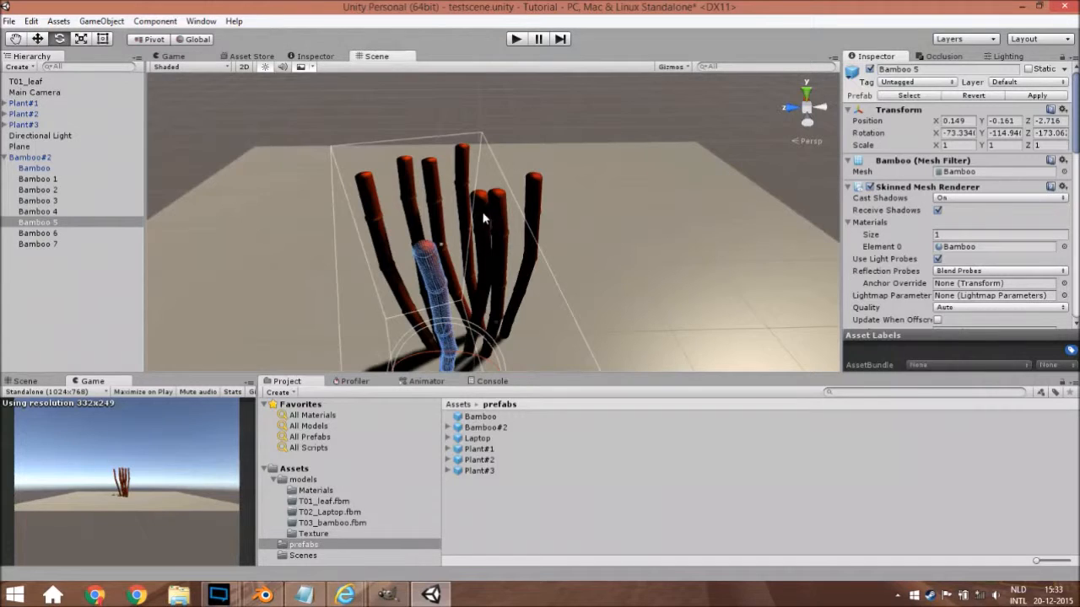
Step: Rotate the original Bamboo stalk to about 348 degrees in Y and Bamboo 7 to about -54 degrees in Y
click(483, 218)
alt+drag(483, 218, 473, 324)
click(434, 115)
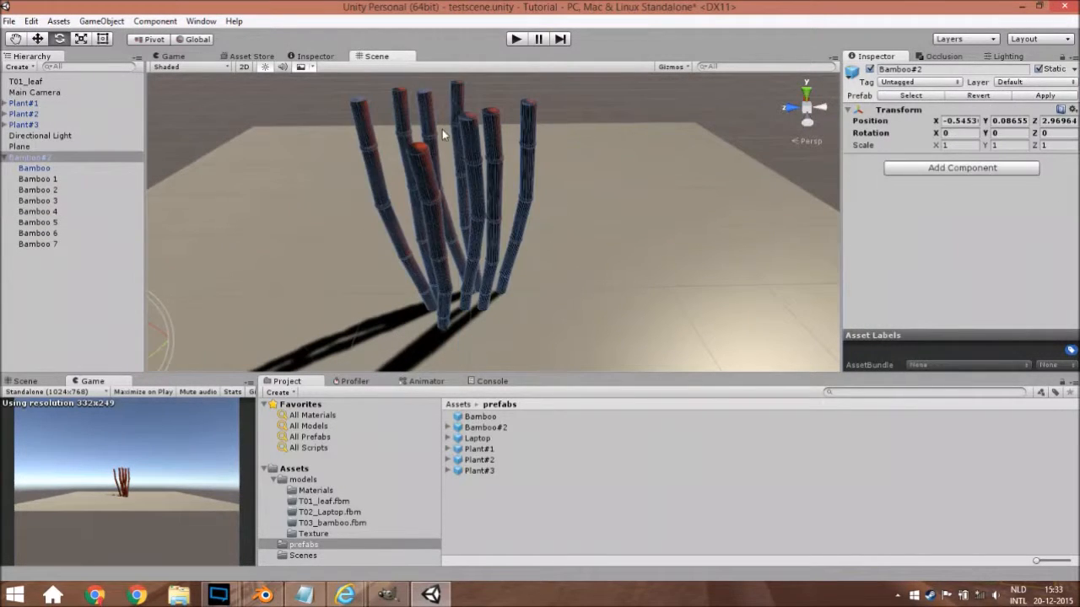
click(442, 133)
click(428, 107)
click(424, 104)
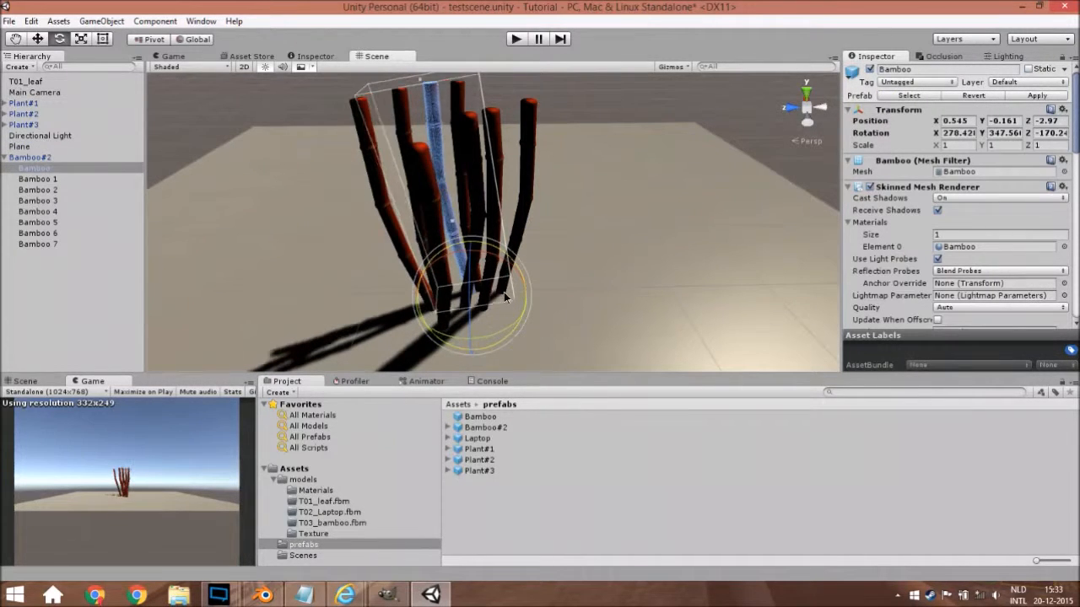
click(397, 200)
drag(452, 311, 440, 143)
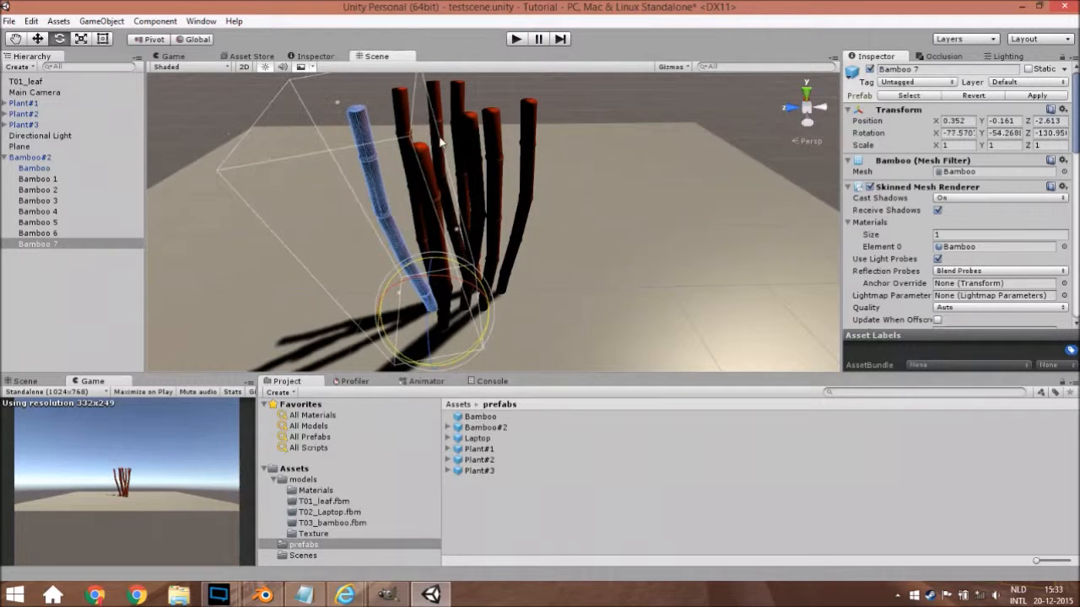
Step: Rotate the rear stalk next to Bamboo 7 and the Bamboo 4 stalk to vary how they lean within the clump
click(411, 102)
click(409, 102)
drag(473, 307, 477, 161)
click(469, 112)
click(474, 145)
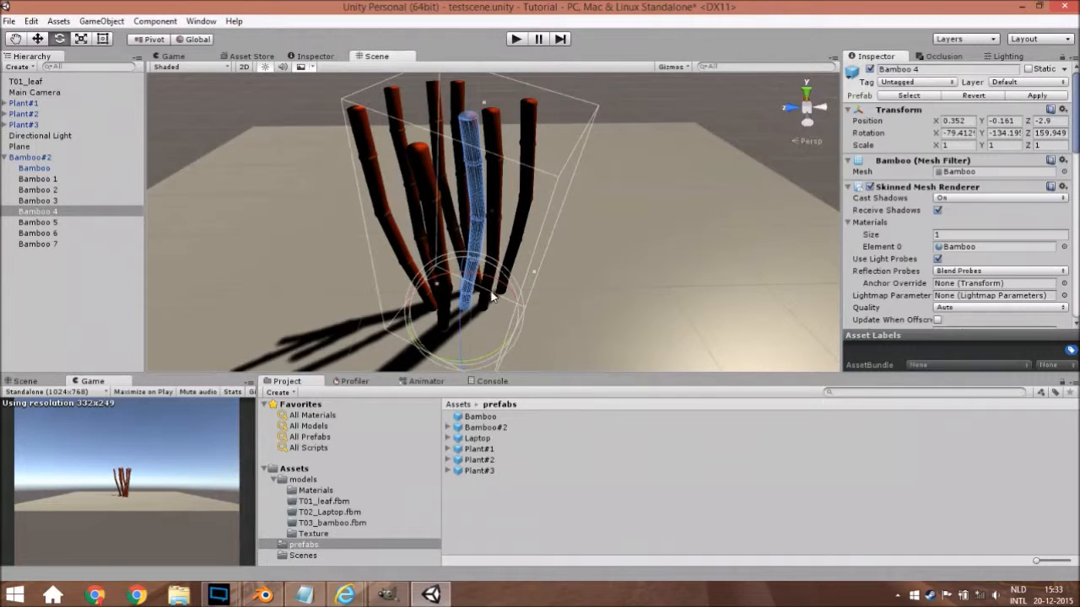
drag(492, 313, 628, 280)
click(545, 271)
click(110, 300)
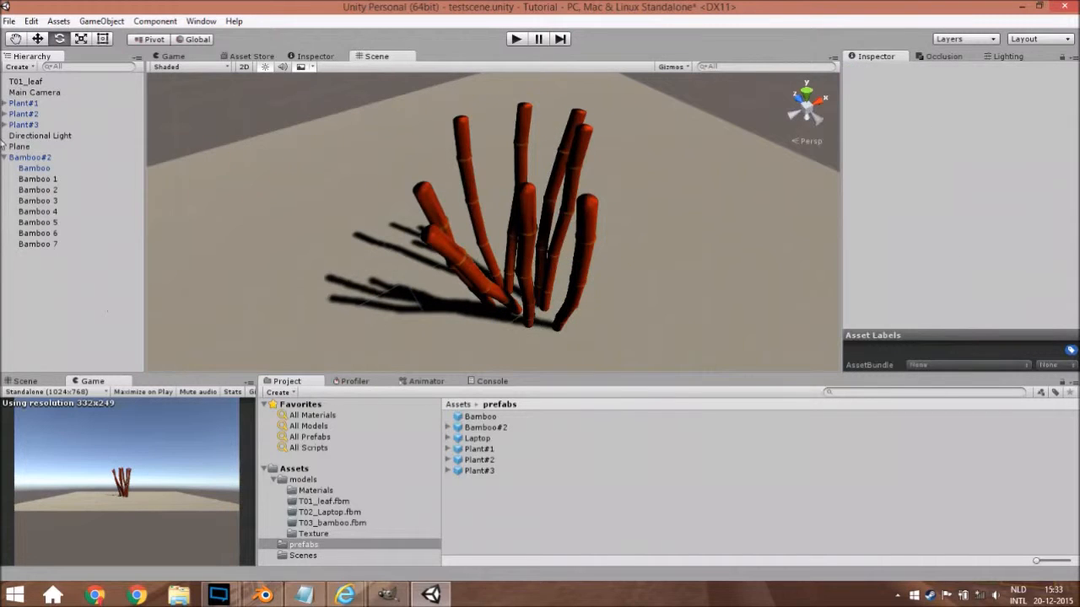
Step: Apply the eight-stalk arrangement of Bamboo#2 to its prefab and clear the selection
click(25, 158)
click(1045, 95)
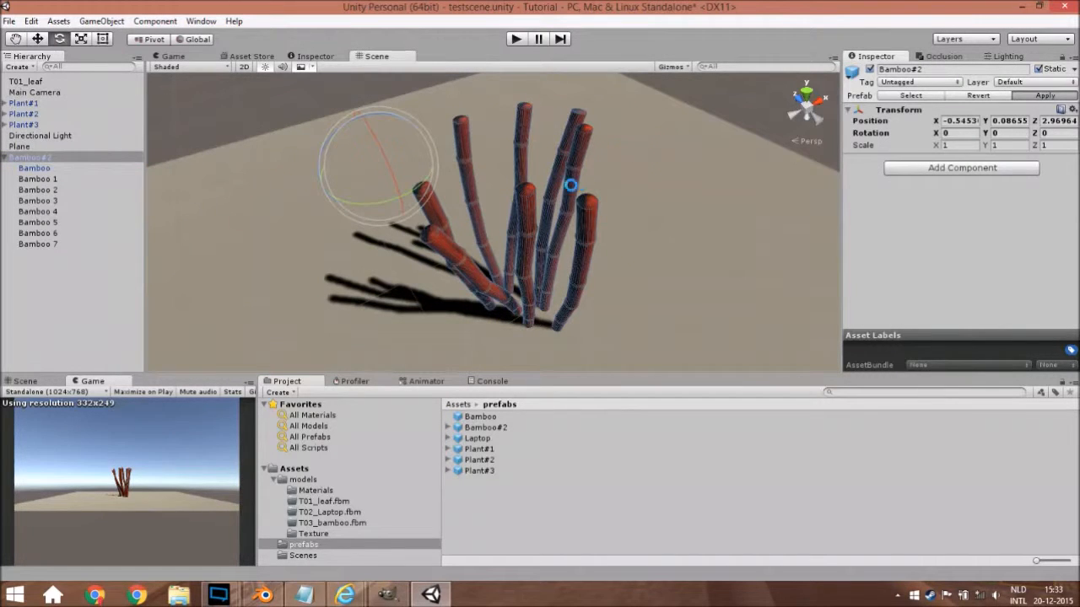
click(107, 297)
alt+drag(397, 258, 526, 218)
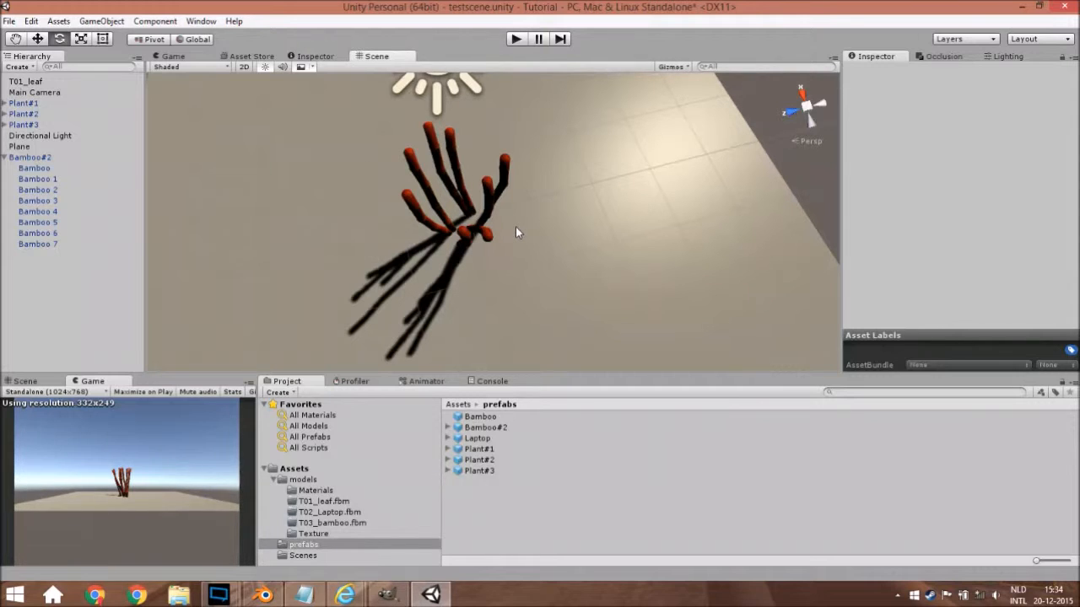
alt+drag(554, 237, 613, 283)
click(614, 282)
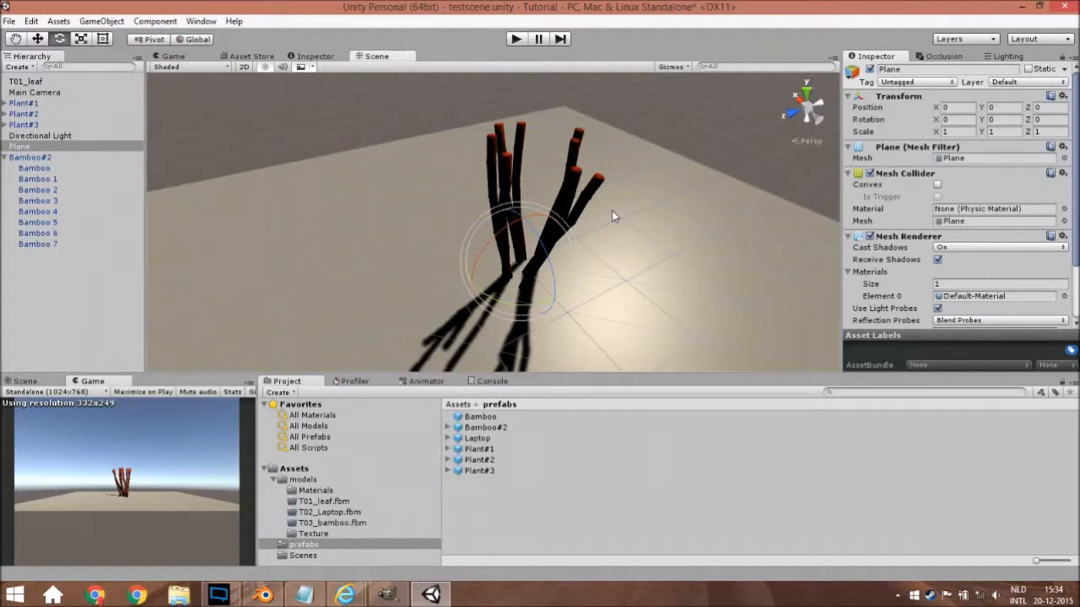
alt+drag(657, 273, 672, 242)
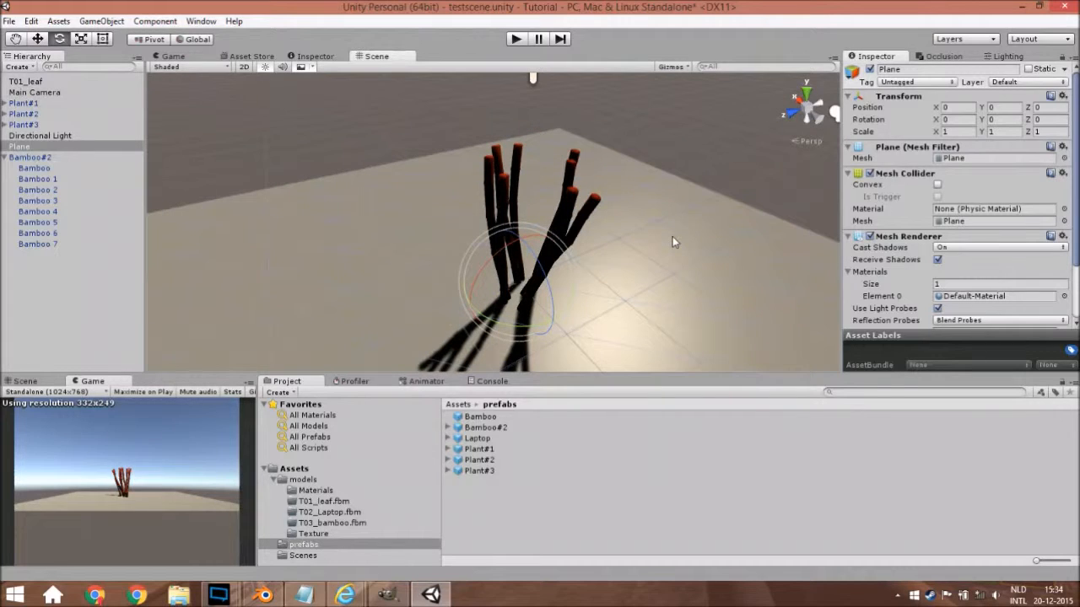